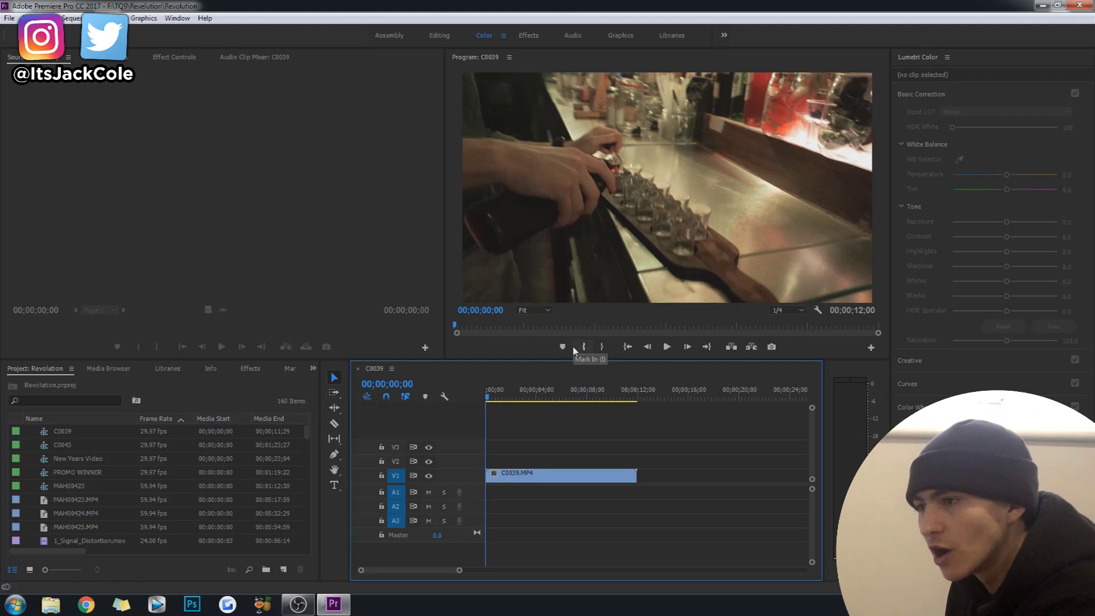
- Play the C0039.MP4 clip from the start to review the footage
{"action": "key", "text": "c"}
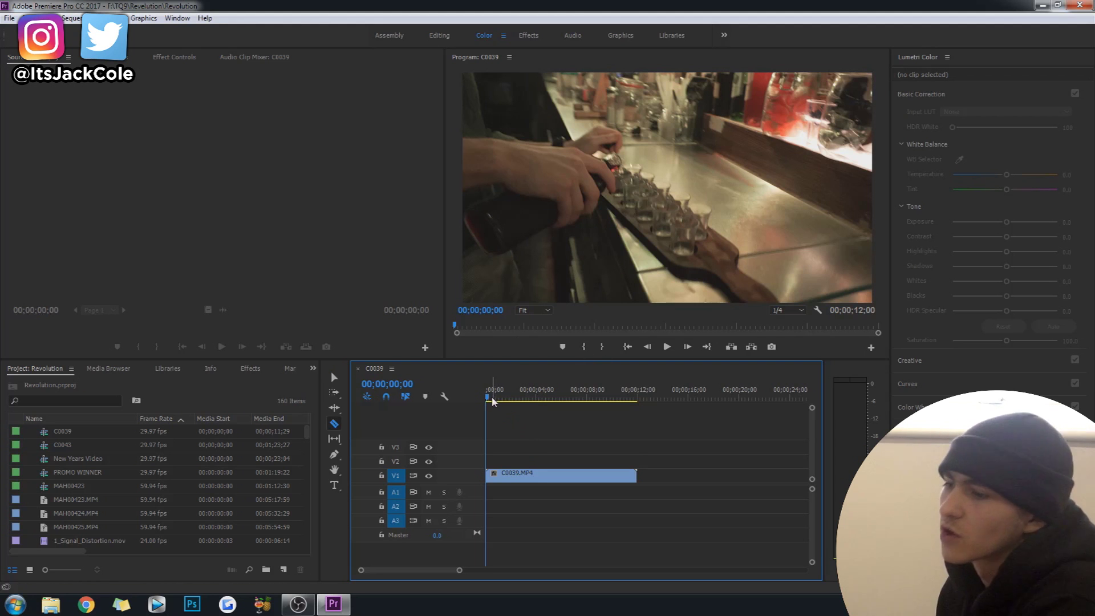
{"action": "mouse_move", "coordinate": [493, 401]}
{"action": "left_mouse_down"}
{"action": "mouse_move", "coordinate": [511, 402]}
{"action": "mouse_move", "coordinate": [450, 402]}
{"action": "mouse_move", "coordinate": [538, 414]}
{"action": "mouse_move", "coordinate": [566, 411]}
{"action": "mouse_move", "coordinate": [497, 406]}
{"action": "mouse_move", "coordinate": [582, 401]}
{"action": "mouse_move", "coordinate": [485, 408]}
{"action": "left_mouse_up"}
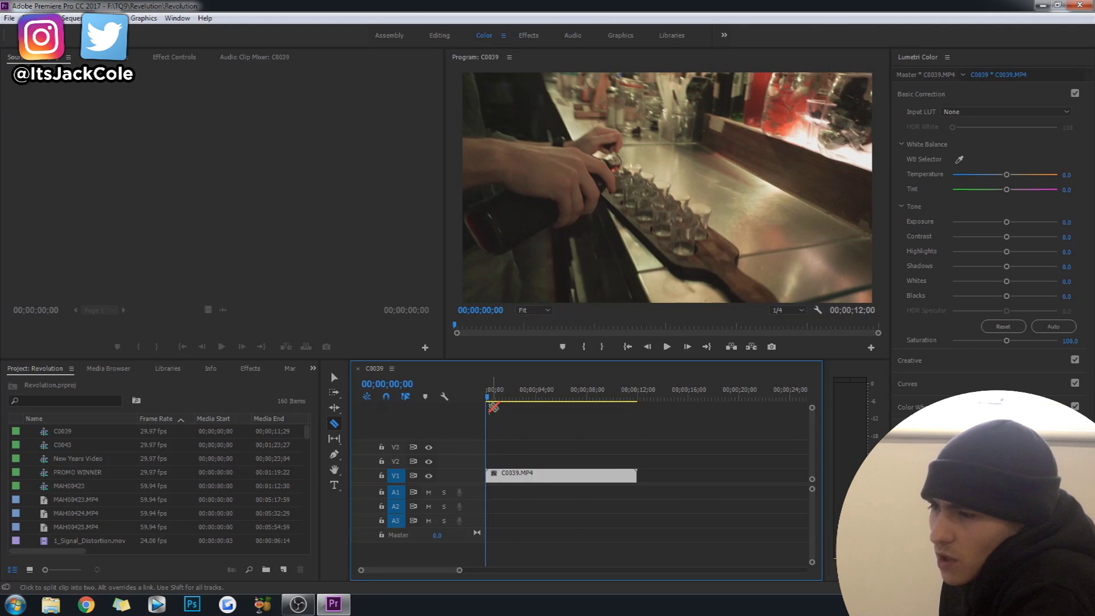
{"action": "key", "text": "t"}
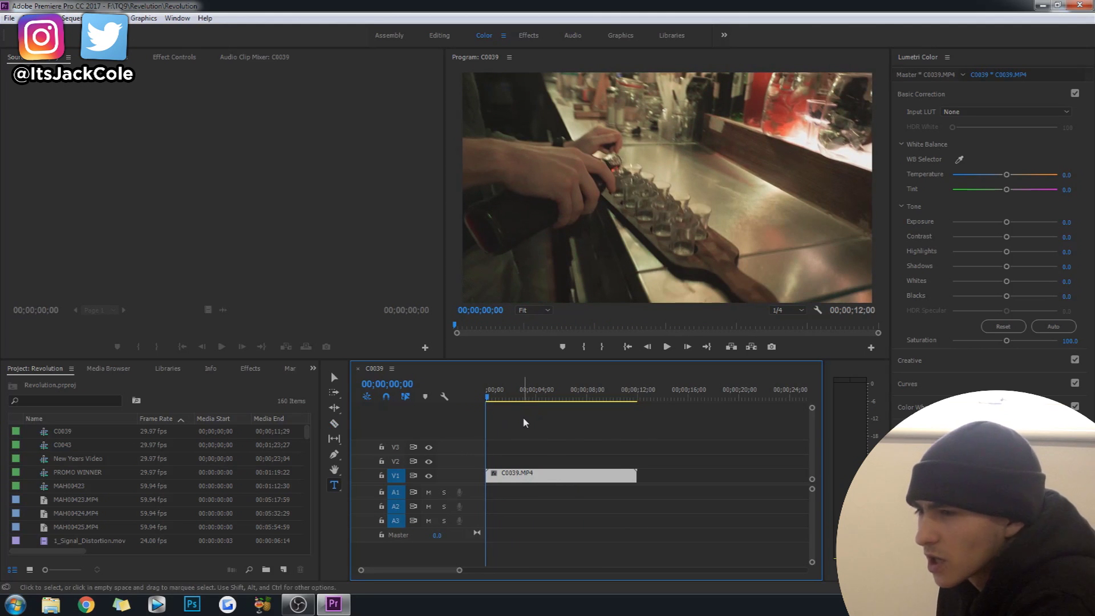
{"action": "key", "text": "space"}
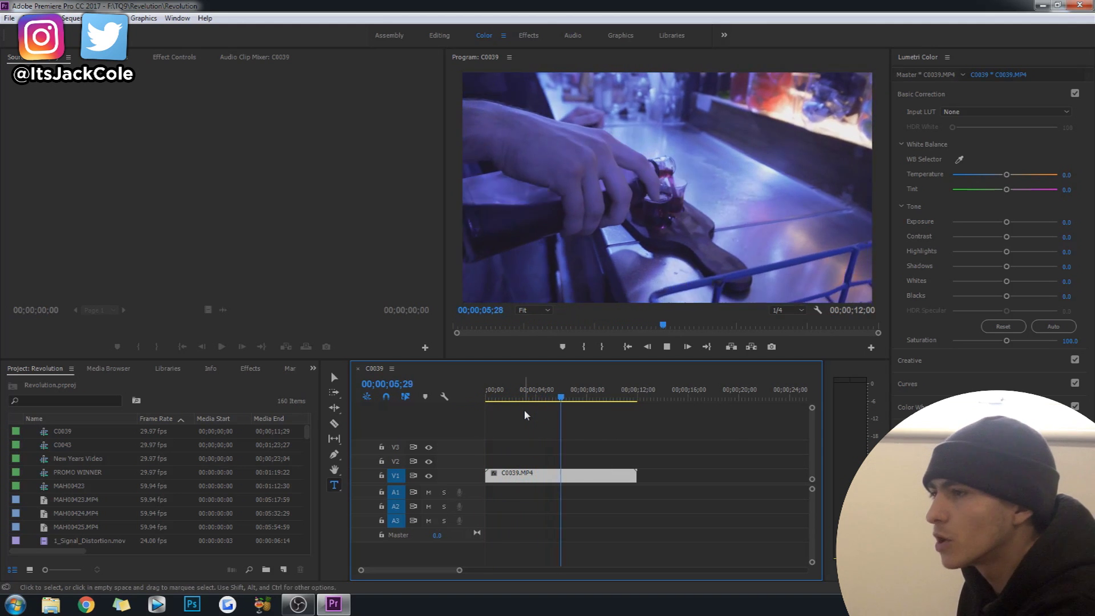
{"action": "key", "text": "space"}
- Split the C0039.MP4 clip on track V1 at 00;00;02;26
{"action": "left_click_drag", "start_coordinate": [576, 397], "coordinate": [525, 401]}
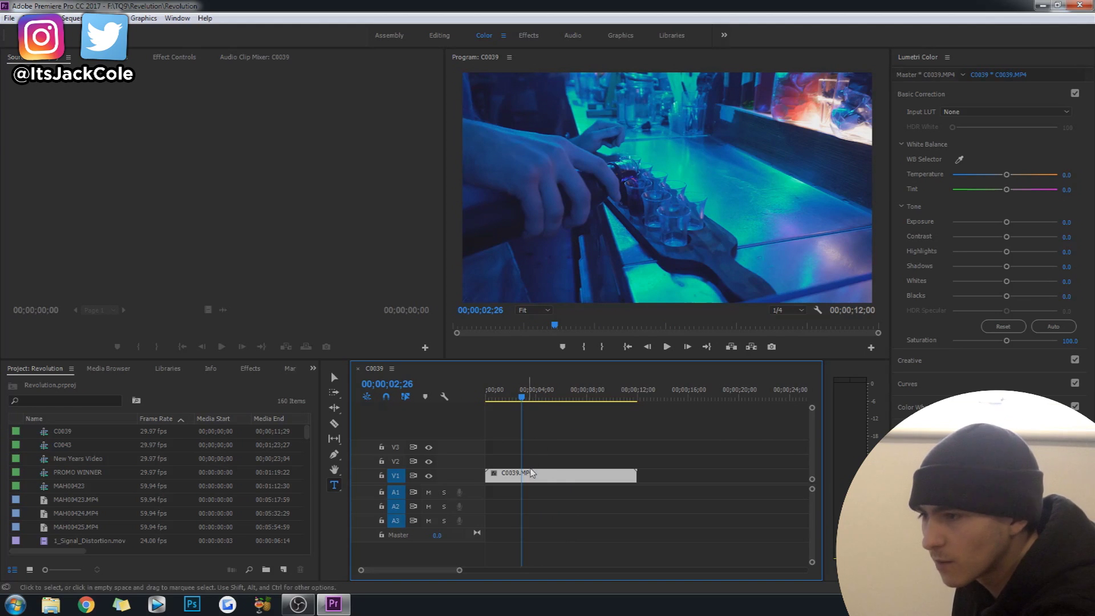
{"action": "key", "text": "c"}
{"action": "left_click_drag", "start_coordinate": [360, 570], "coordinate": [381, 573]}
{"action": "left_click", "coordinate": [600, 475]}
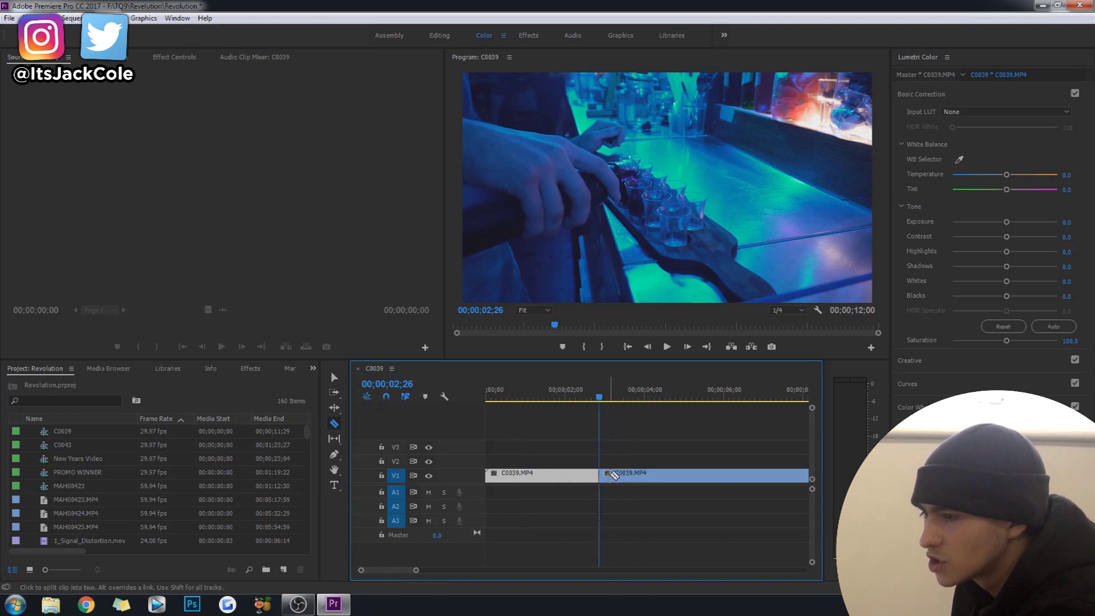
{"action": "scroll", "coordinate": [376, 570], "scroll_direction": "up", "scroll_amount": 2}
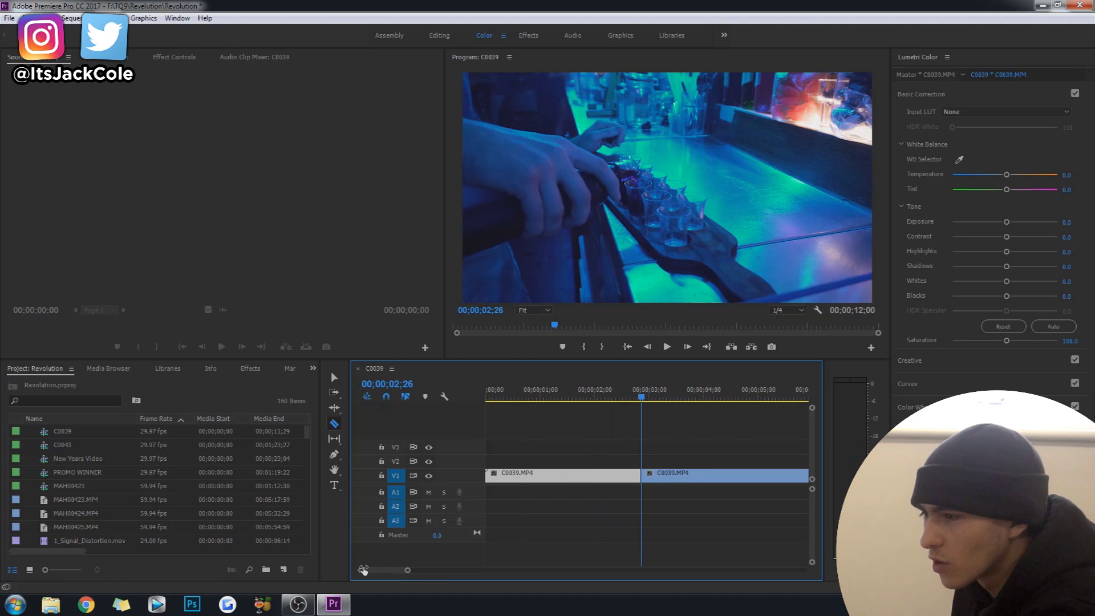
- Cut the footage following the 00;00;02;26 split into several short slices, each only a few frames long
{"action": "key", "text": "space"}
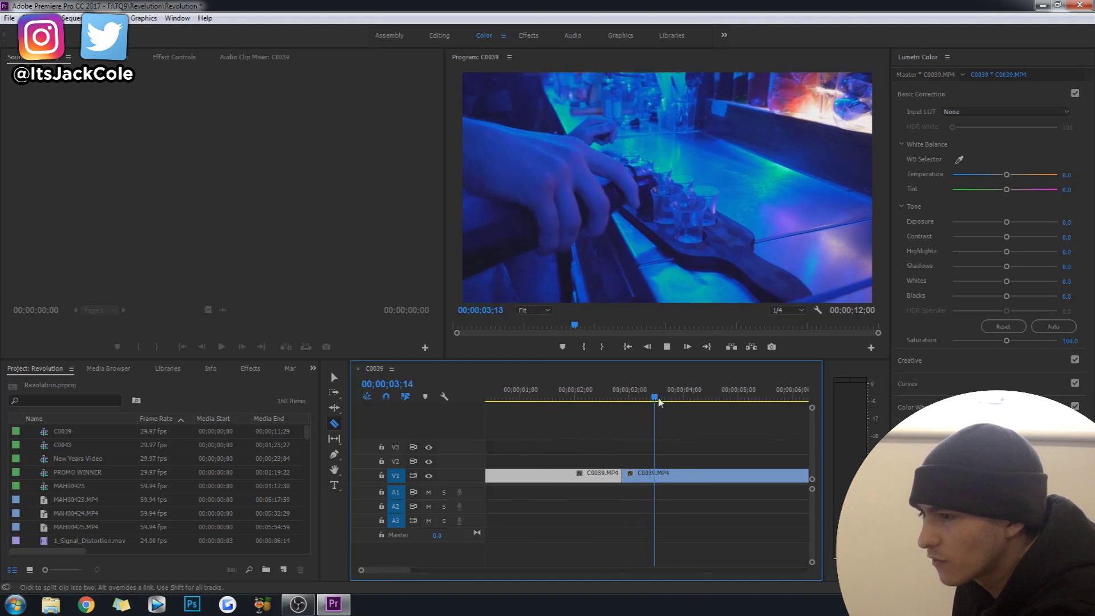
{"action": "left_click", "coordinate": [551, 391]}
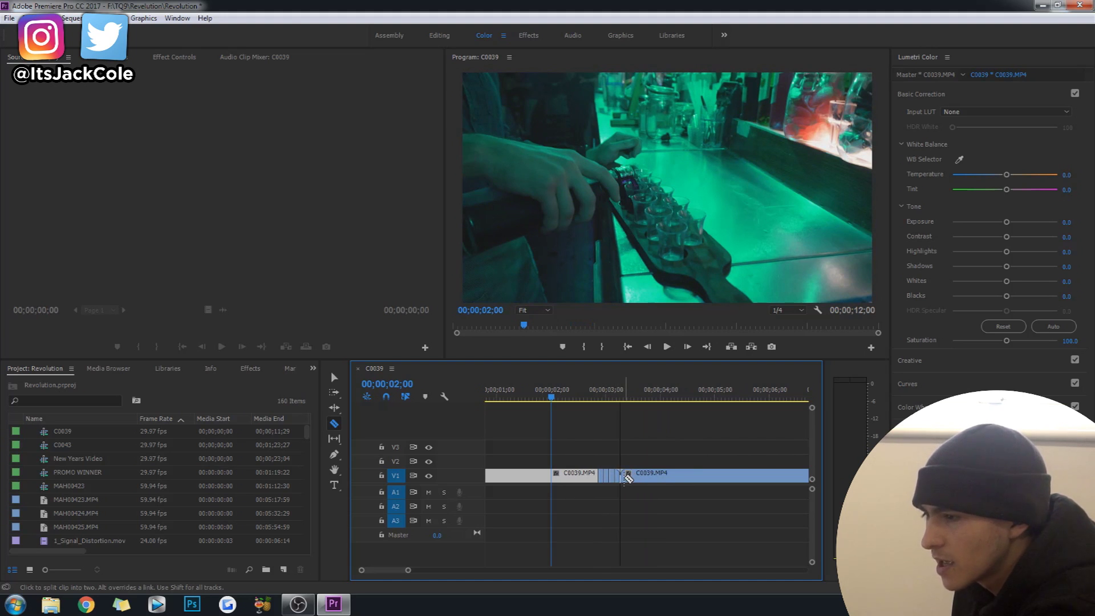
{"action": "left_click", "coordinate": [627, 476]}
{"action": "key", "text": "t"}
- Delete alternate short slices after the 00;00;02;26 split, cutting one more slice at the end, to leave three gaps
{"action": "mouse_move", "coordinate": [593, 399]}
{"action": "left_mouse_down"}
{"action": "mouse_move", "coordinate": [617, 410]}
{"action": "mouse_move", "coordinate": [587, 406]}
{"action": "left_mouse_up"}
{"action": "left_click_drag", "start_coordinate": [361, 570], "coordinate": [373, 570]}
{"action": "scroll", "coordinate": [394, 573], "scroll_direction": "down", "scroll_amount": 2}
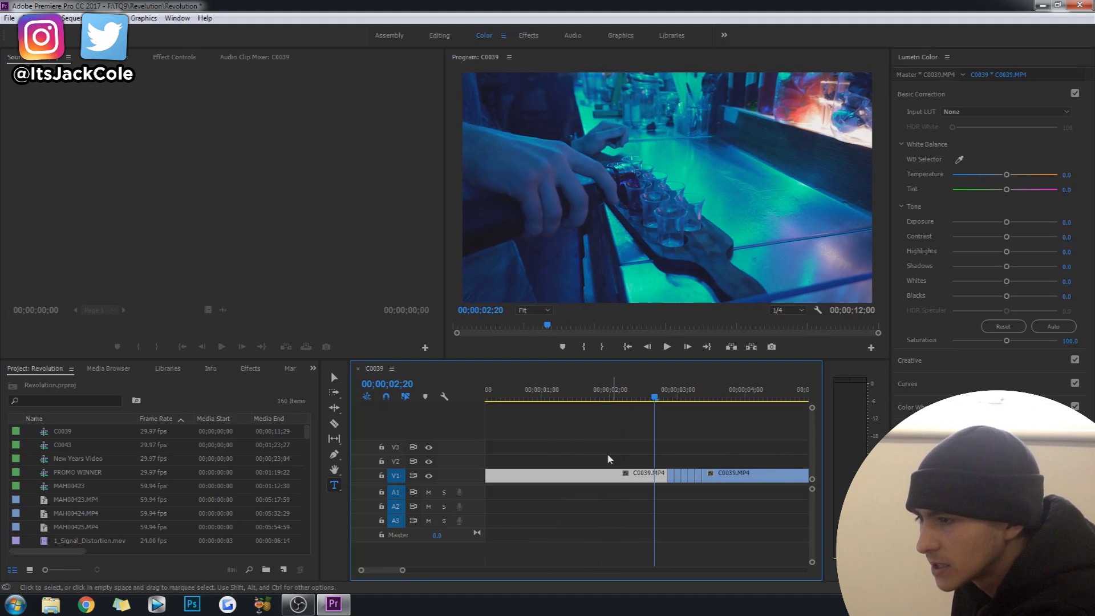
{"action": "left_click_drag", "start_coordinate": [658, 399], "coordinate": [670, 399]}
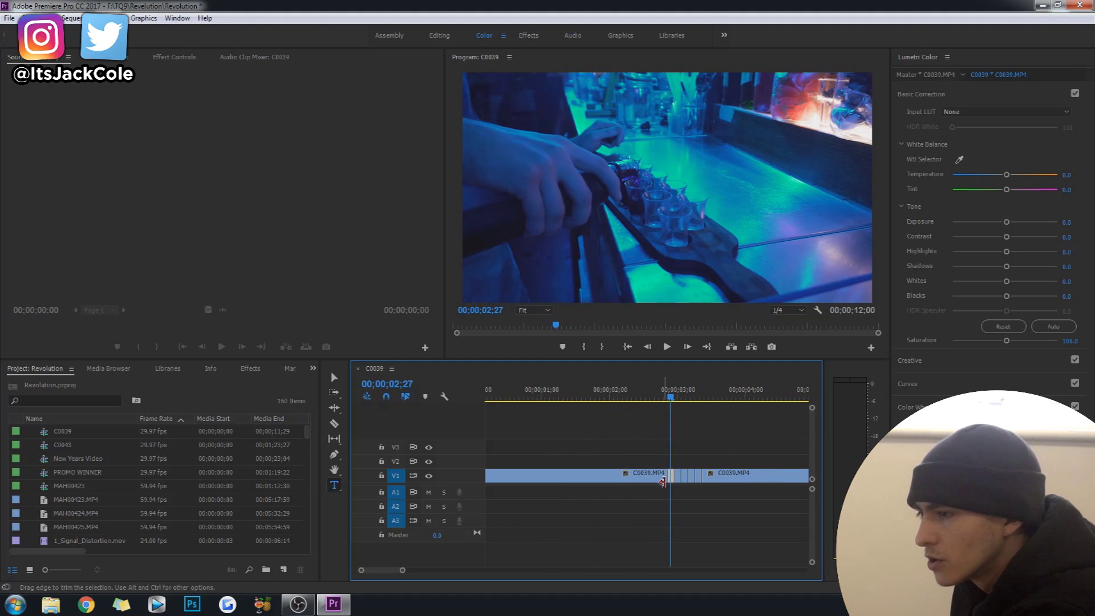
{"action": "left_click", "coordinate": [642, 388]}
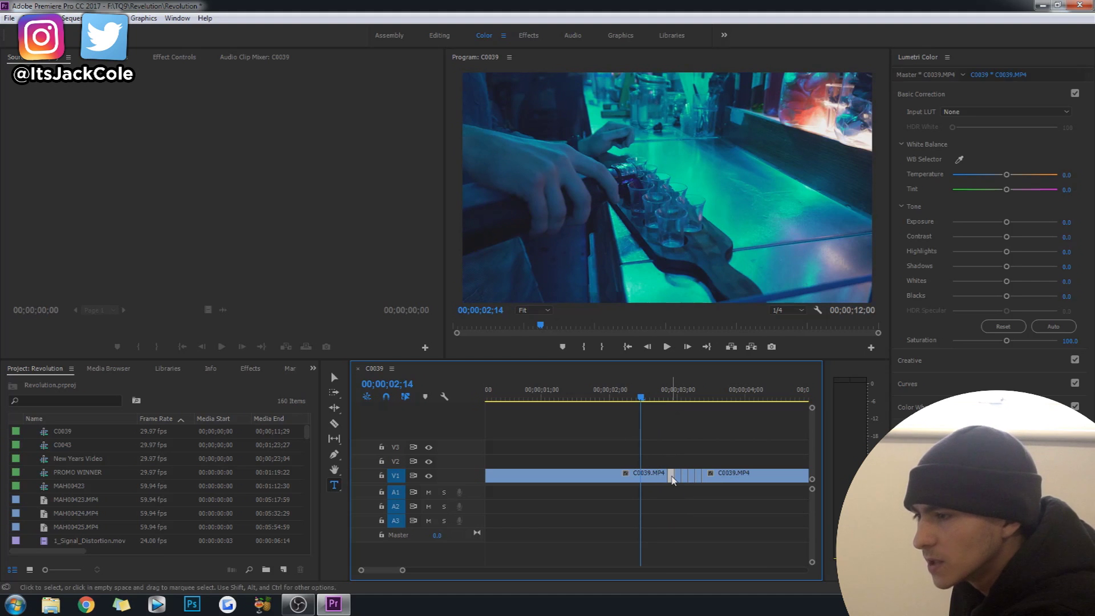
{"action": "key", "text": "Delete"}
{"action": "left_click", "coordinate": [687, 481]}
{"action": "key", "text": "Delete"}
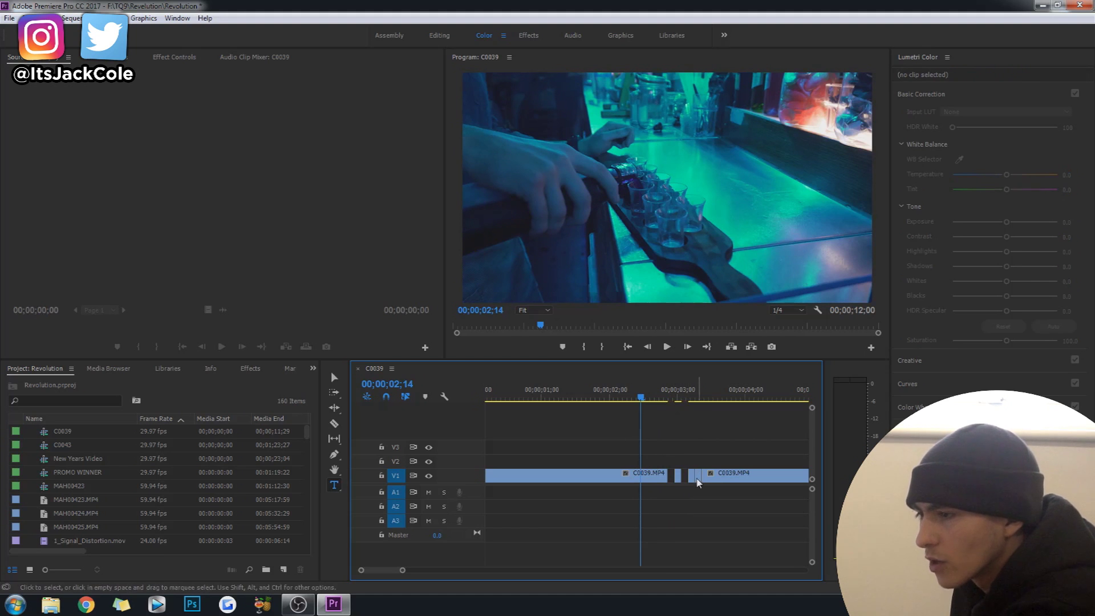
{"action": "left_click", "coordinate": [707, 481]}
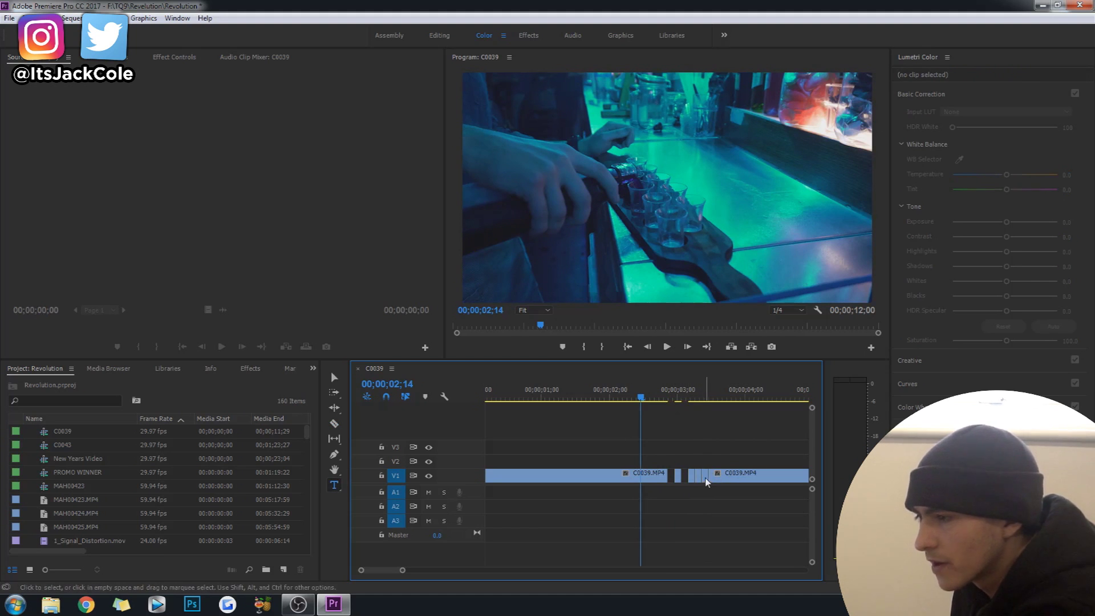
{"action": "left_click", "coordinate": [705, 478]}
{"action": "key", "text": "Delete"}
- Play back the section around 00;00;03;00 several times to examine the flicker created by the gaps
{"action": "left_click_drag", "start_coordinate": [673, 399], "coordinate": [639, 414]}
{"action": "key", "text": "space"}
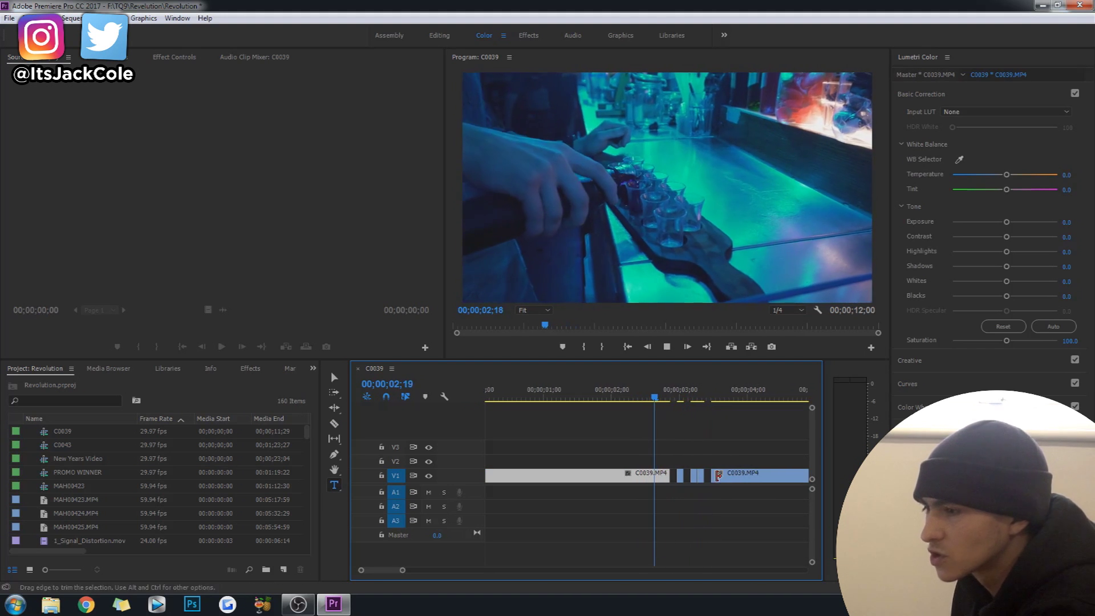
{"action": "key", "text": "space"}
{"action": "left_click", "coordinate": [599, 393]}
{"action": "key", "text": "space"}
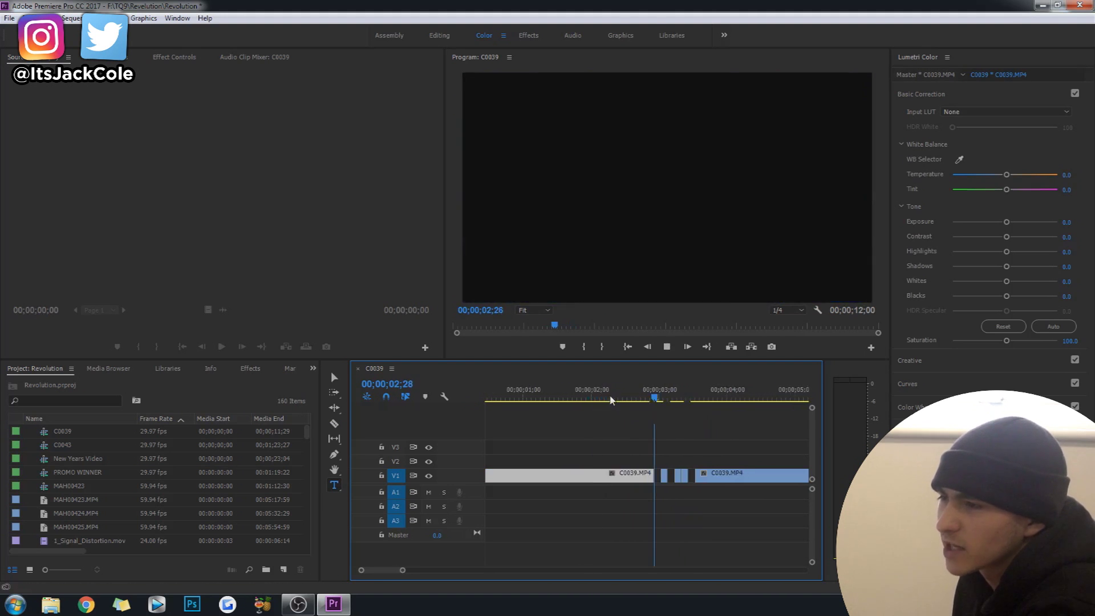
{"action": "left_click_drag", "start_coordinate": [582, 389], "coordinate": [566, 390]}
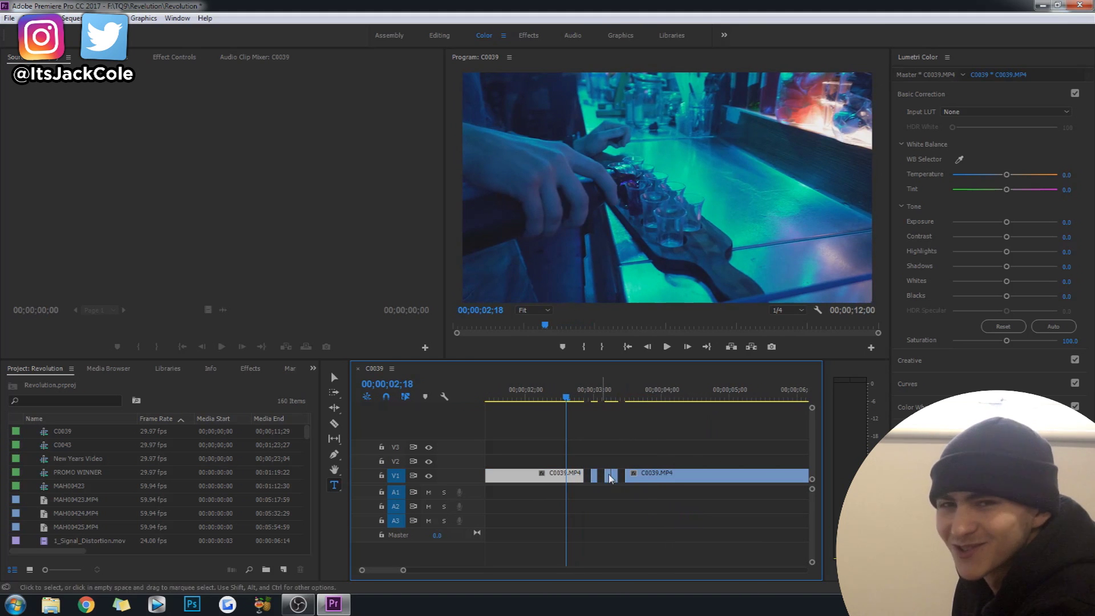
{"action": "left_click", "coordinate": [605, 432]}
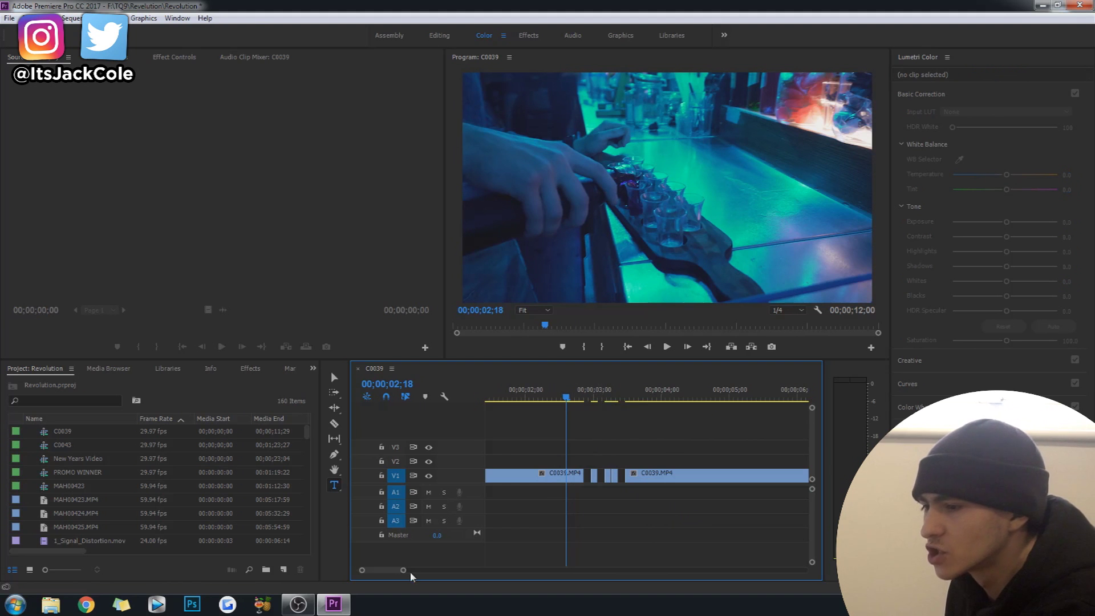
{"action": "left_click_drag", "start_coordinate": [568, 397], "coordinate": [524, 396]}
{"action": "key", "text": "space"}
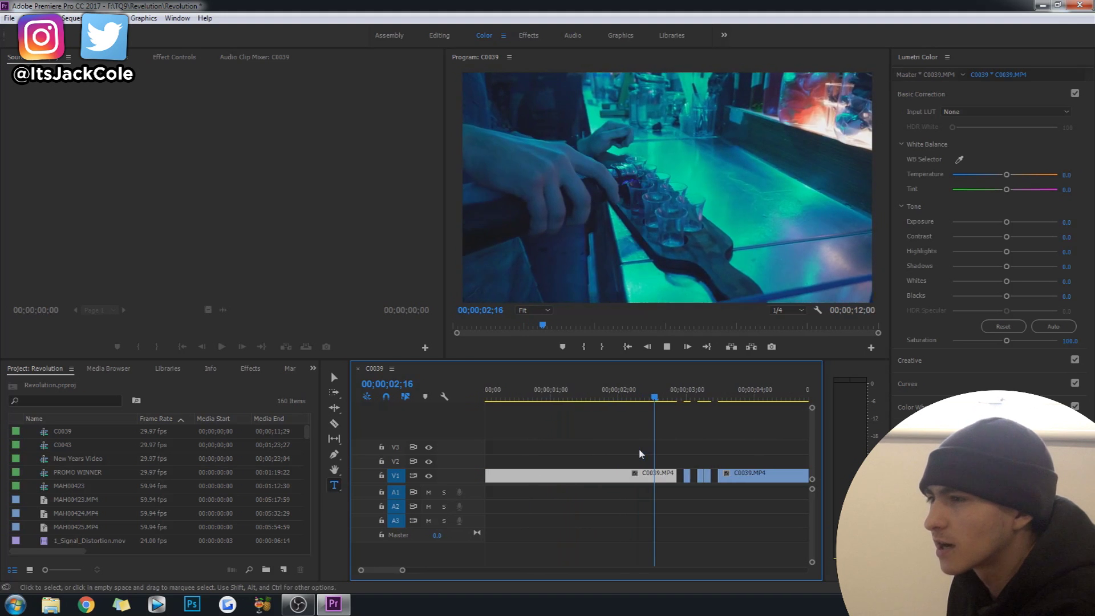
{"action": "left_click_drag", "start_coordinate": [573, 397], "coordinate": [545, 396]}
{"action": "left_click", "coordinate": [597, 456]}
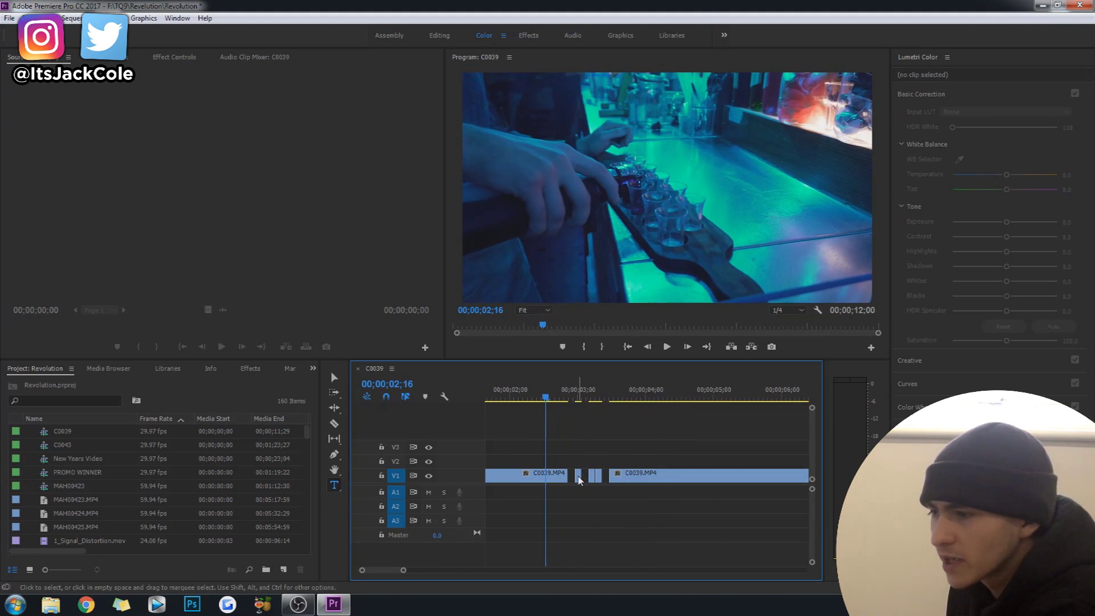
- Duplicate the short slices between the gaps onto track V2, directly above the originals
{"action": "mouse_move", "coordinate": [571, 394]}
{"action": "left_mouse_down"}
{"action": "mouse_move", "coordinate": [608, 404]}
{"action": "mouse_move", "coordinate": [565, 402]}
{"action": "mouse_move", "coordinate": [578, 410]}
{"action": "left_mouse_up"}
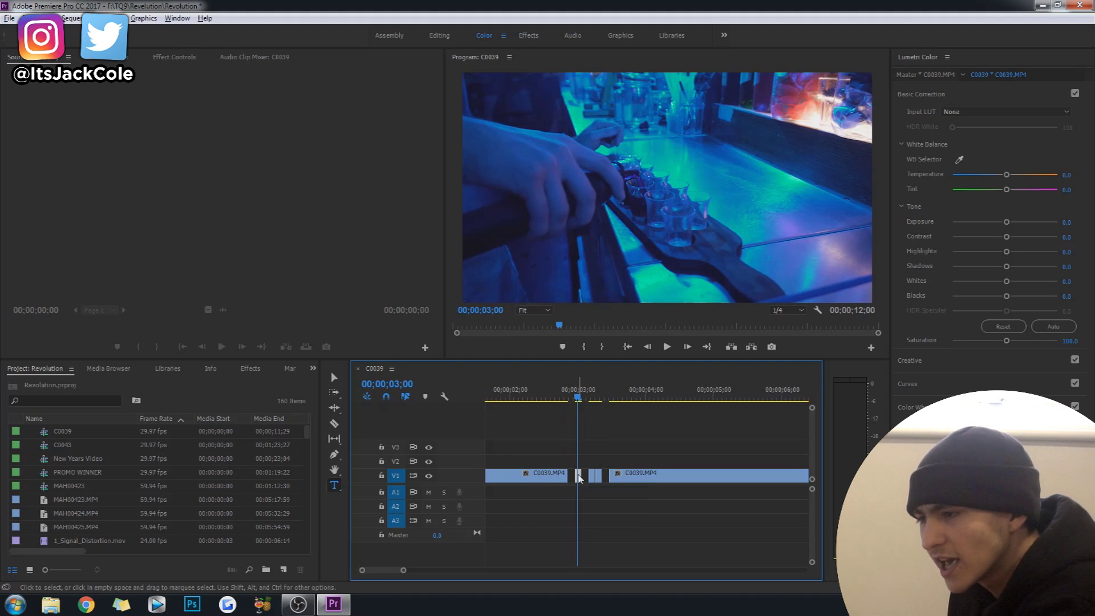
{"action": "left_click_drag", "start_coordinate": [578, 475], "coordinate": [577, 460], "text": "alt"}
{"action": "left_click", "coordinate": [597, 440]}
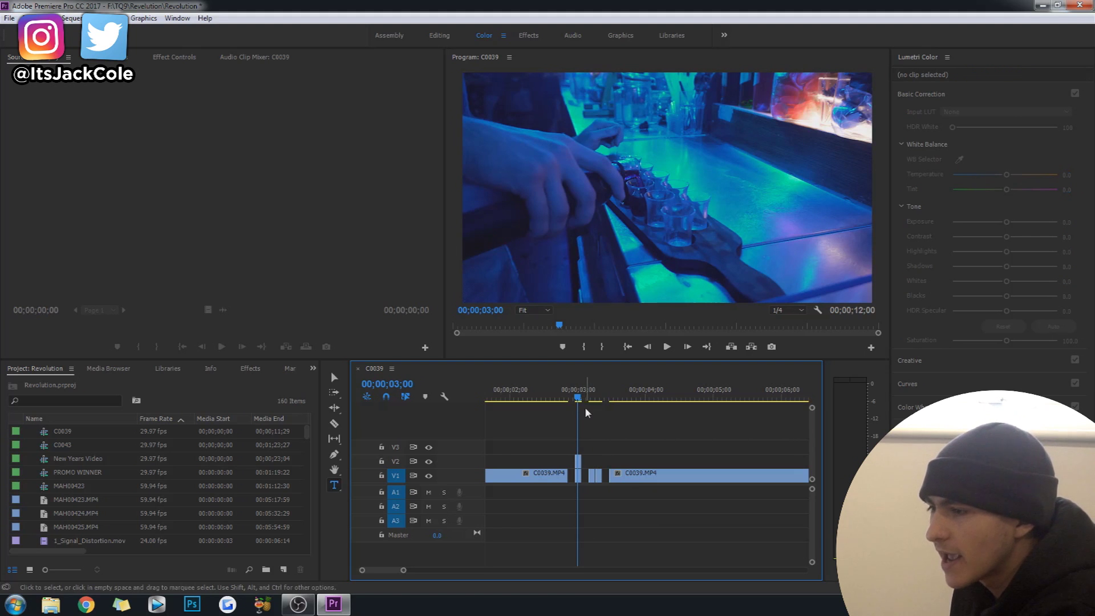
{"action": "left_click_drag", "start_coordinate": [596, 395], "coordinate": [590, 398]}
{"action": "left_click_drag", "start_coordinate": [592, 474], "coordinate": [596, 459], "text": "alt"}
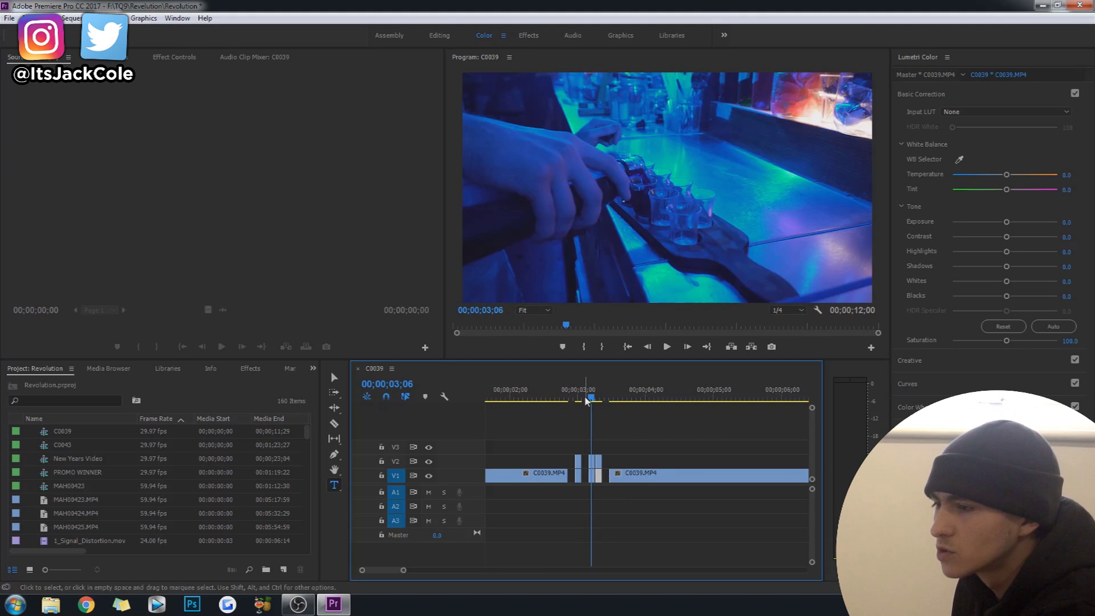
- Set the first V2 slice, at 00;00;03;00, to 50% opacity and its horizontal position to 2013, keeping the vertical position at 1080
{"action": "key", "text": "space"}
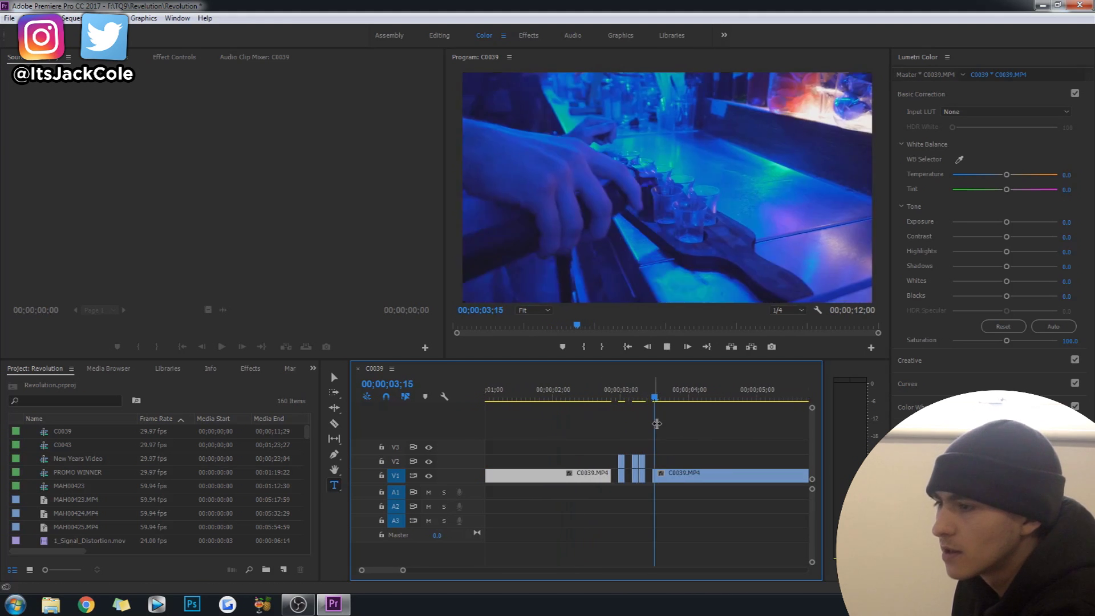
{"action": "left_click_drag", "start_coordinate": [619, 393], "coordinate": [613, 398]}
{"action": "left_click", "coordinate": [613, 465]}
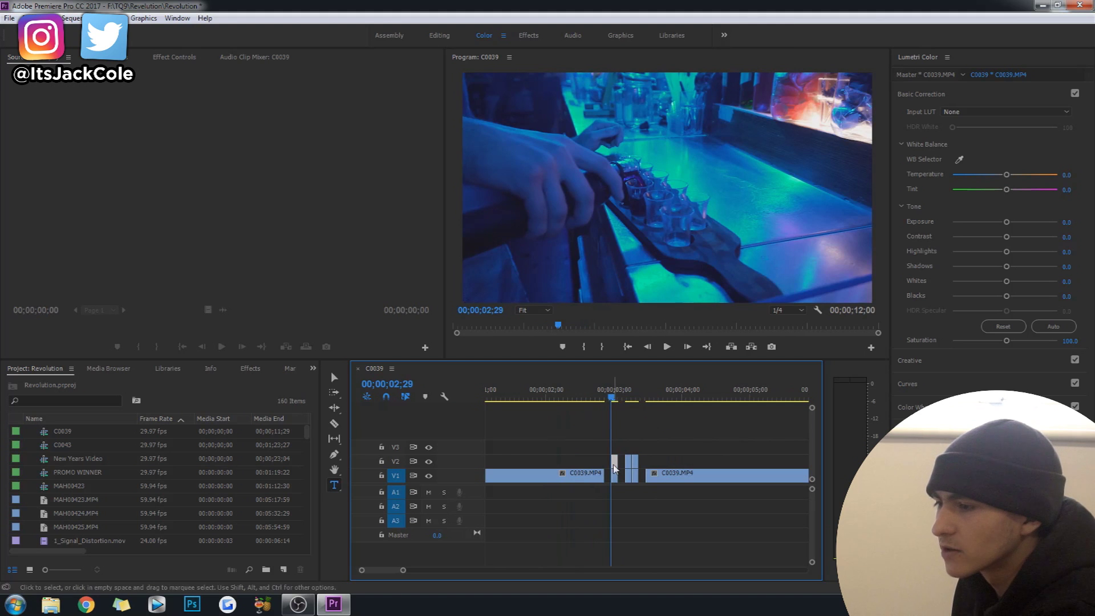
{"action": "key", "text": "Right"}
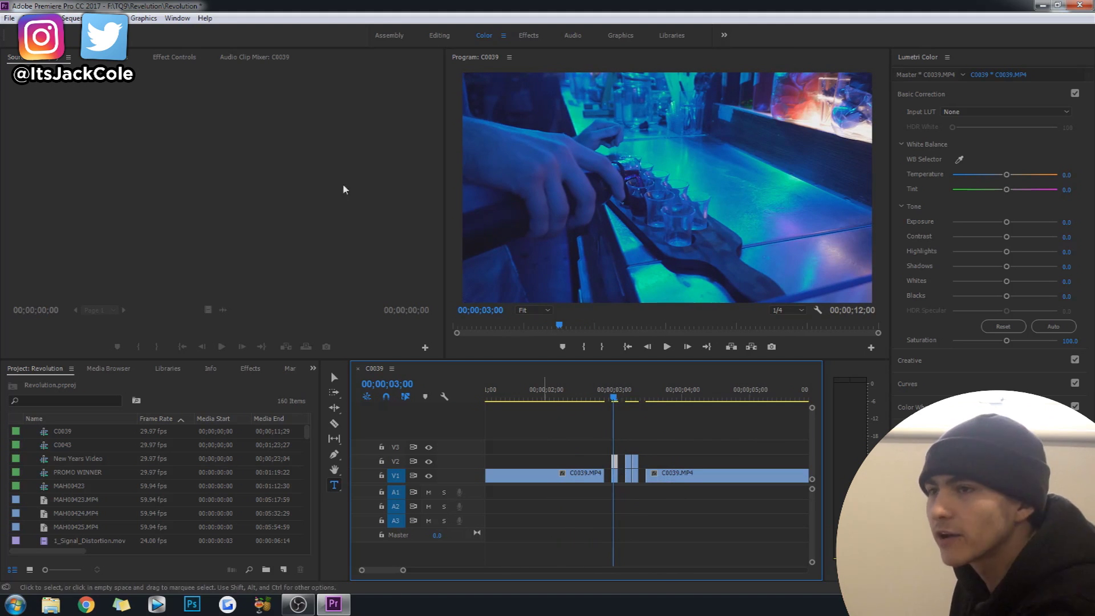
{"action": "left_click", "coordinate": [177, 57]}
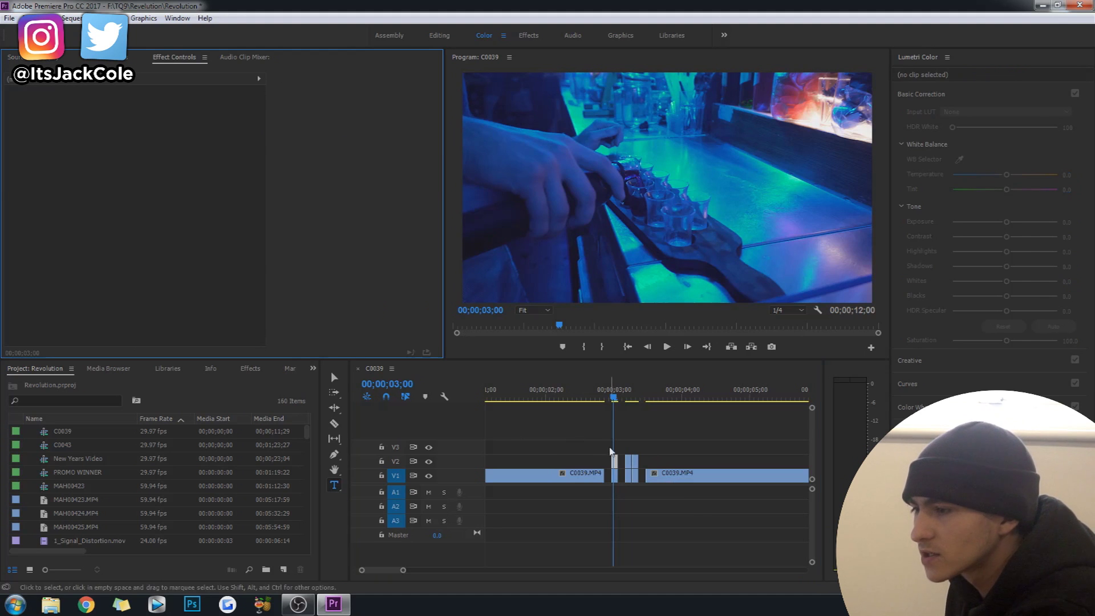
{"action": "left_click", "coordinate": [615, 467]}
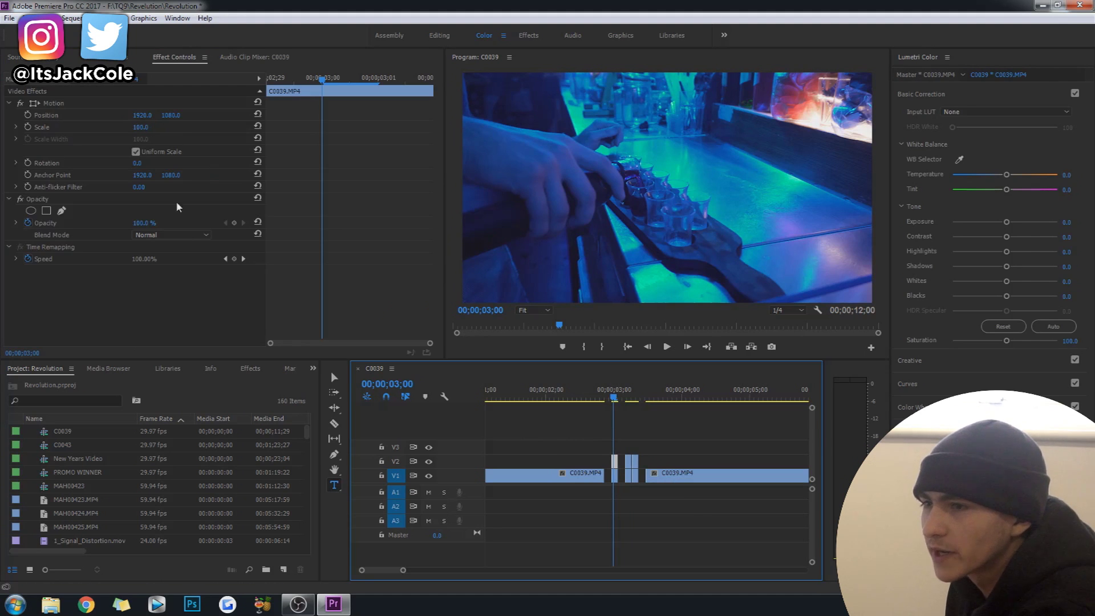
{"action": "left_click", "coordinate": [153, 222]}
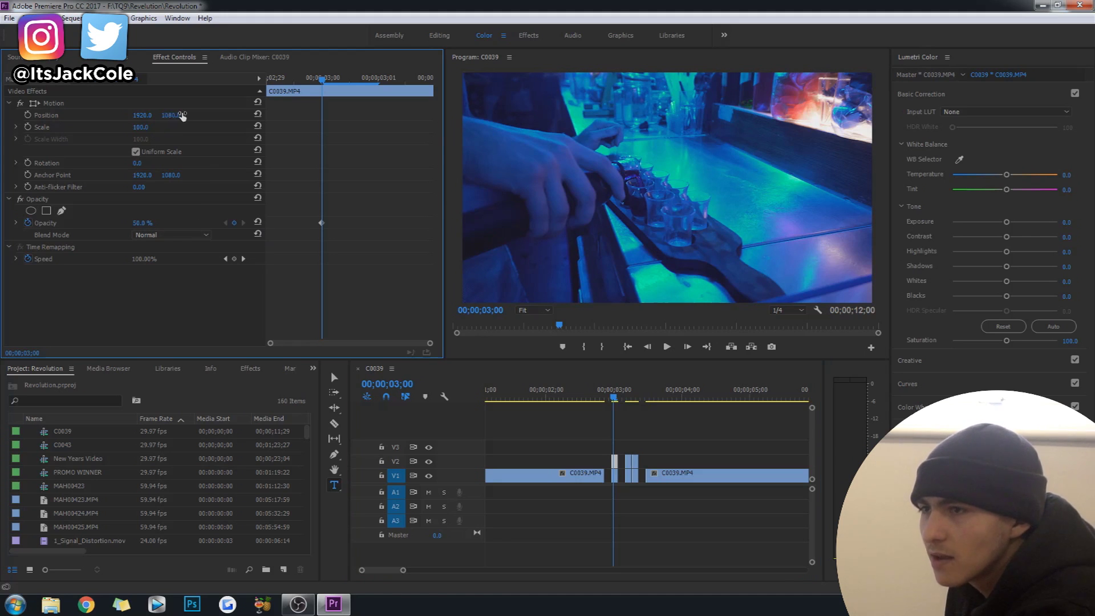
{"action": "left_click_drag", "start_coordinate": [142, 114], "coordinate": [189, 114]}
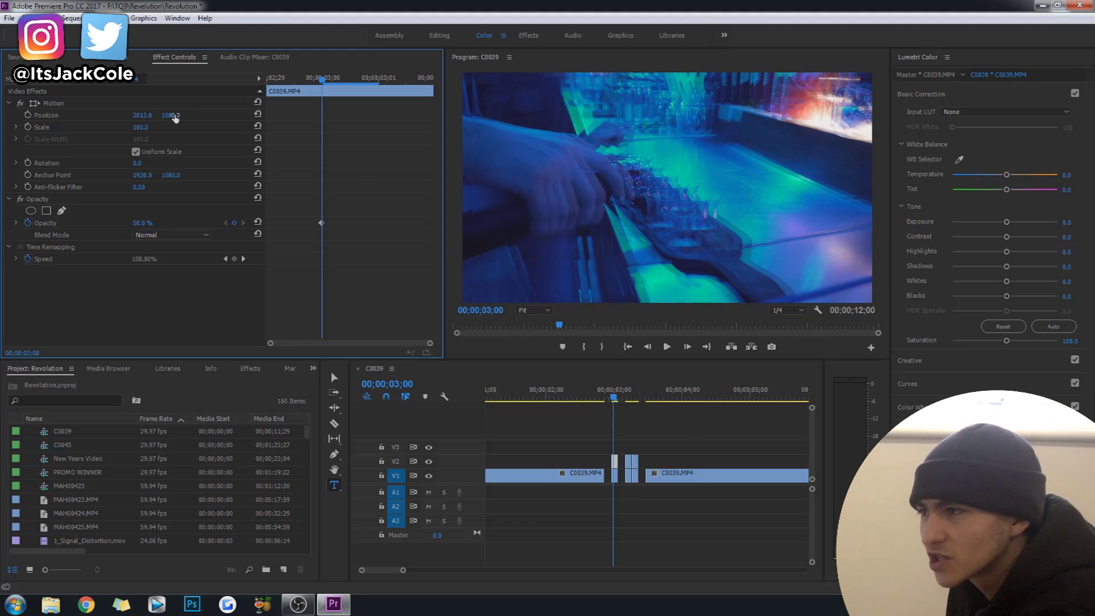
{"action": "mouse_move", "coordinate": [171, 115]}
{"action": "left_mouse_down"}
{"action": "mouse_move", "coordinate": [142, 115]}
{"action": "mouse_move", "coordinate": [184, 117]}
{"action": "left_mouse_up"}
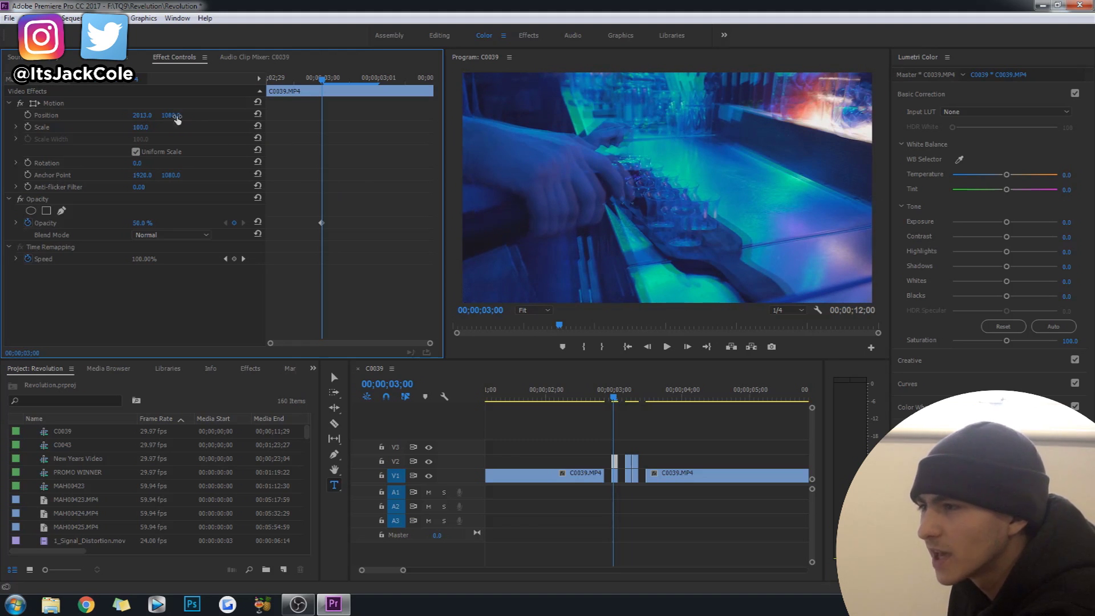
- Play back the flicker section and compare the offset slice at 00;00;03;00 with the slice at 00;00;03;06
{"action": "left_click", "coordinate": [574, 392]}
{"action": "key", "text": "space"}
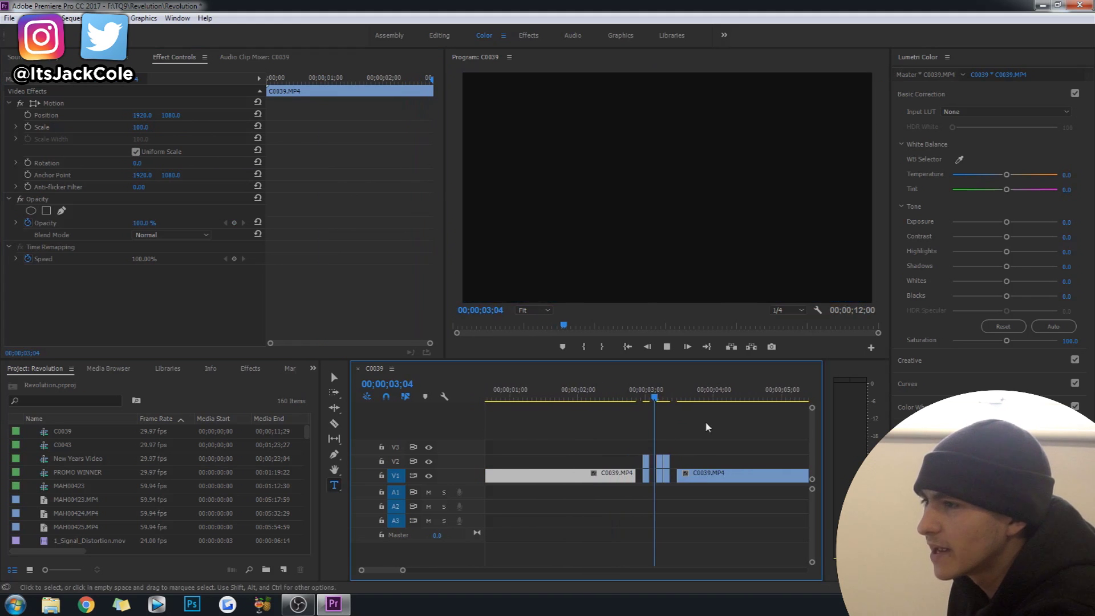
{"action": "left_click", "coordinate": [593, 392]}
{"action": "key", "text": "space"}
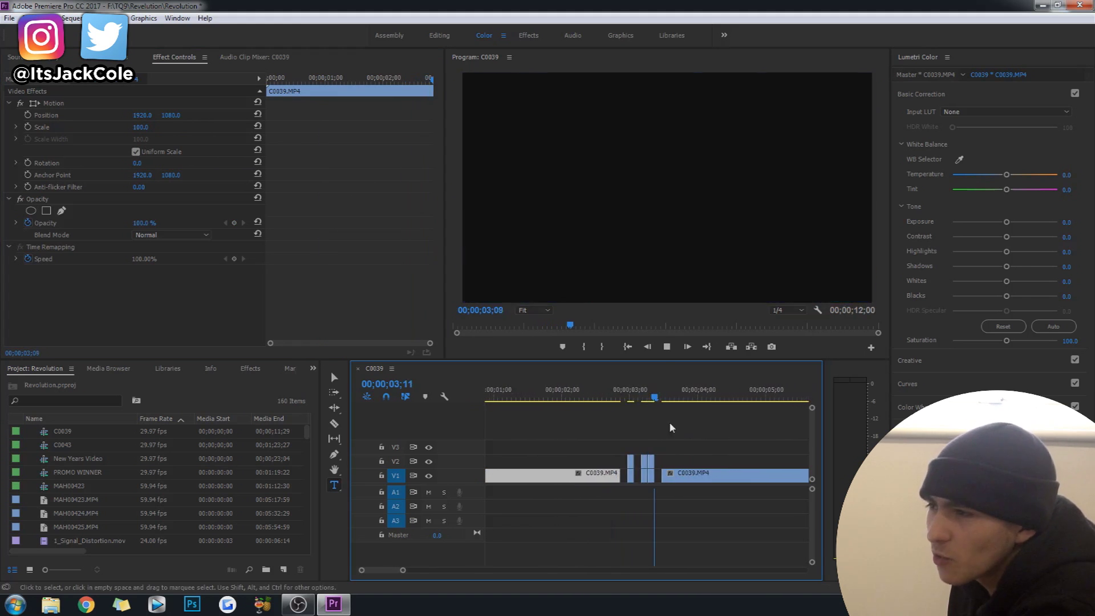
{"action": "left_click", "coordinate": [584, 391]}
{"action": "left_click_drag", "start_coordinate": [582, 392], "coordinate": [604, 396]}
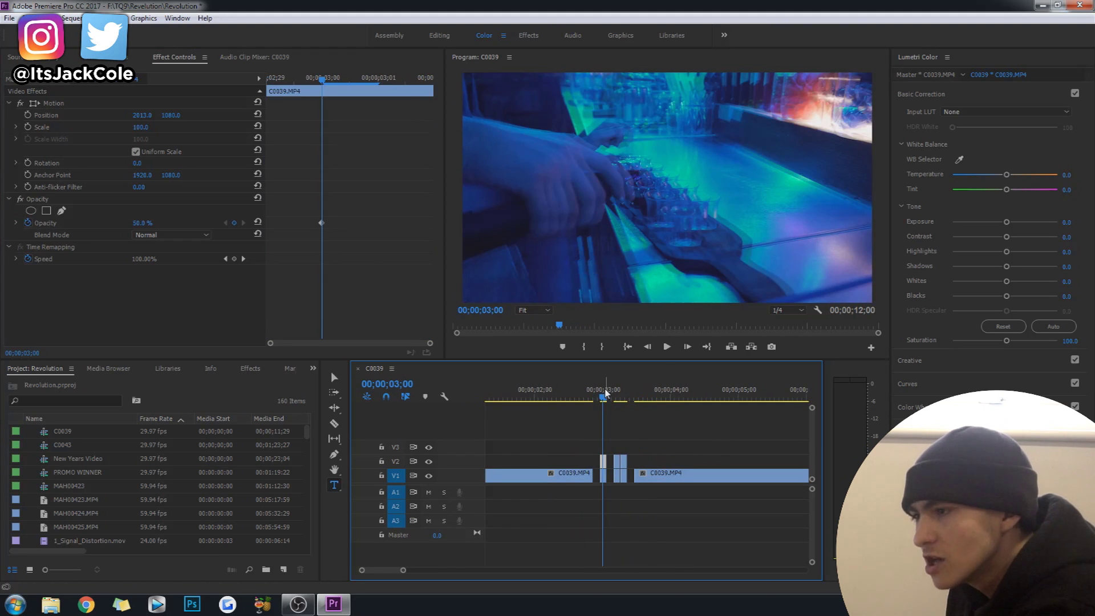
{"action": "left_click", "coordinate": [617, 398]}
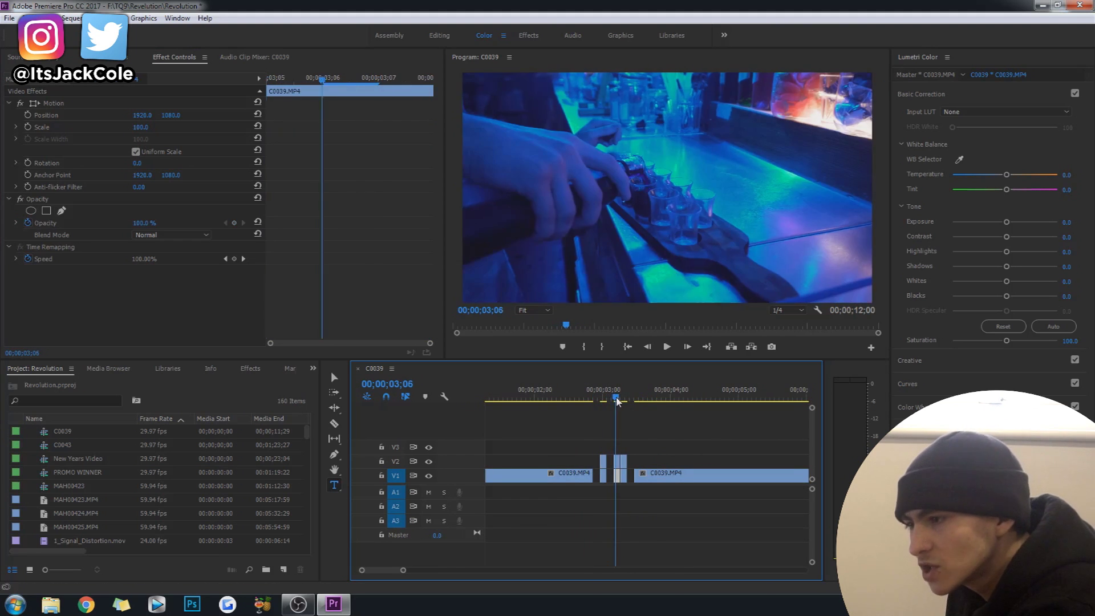
- Set the V2 slice at 00;00;03;07 to 68% opacity and its vertical position to 1225, keeping the horizontal position at 1920
{"action": "left_click", "coordinate": [617, 461]}
{"action": "left_click", "coordinate": [146, 224]}
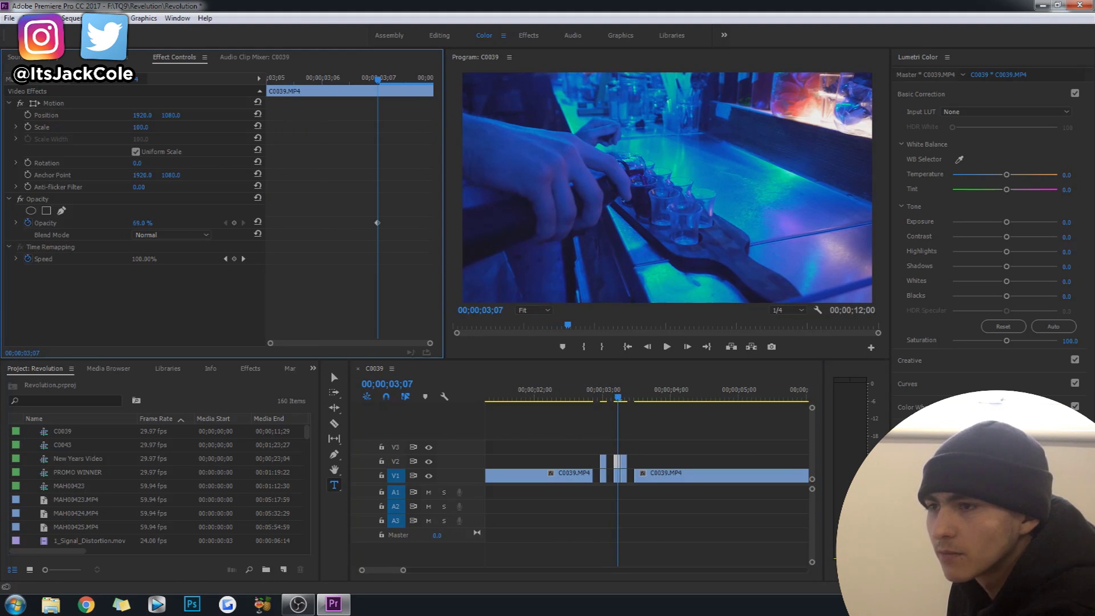
{"action": "left_click_drag", "start_coordinate": [146, 223], "coordinate": [146, 223]}
{"action": "left_click_drag", "start_coordinate": [166, 116], "coordinate": [209, 116]}
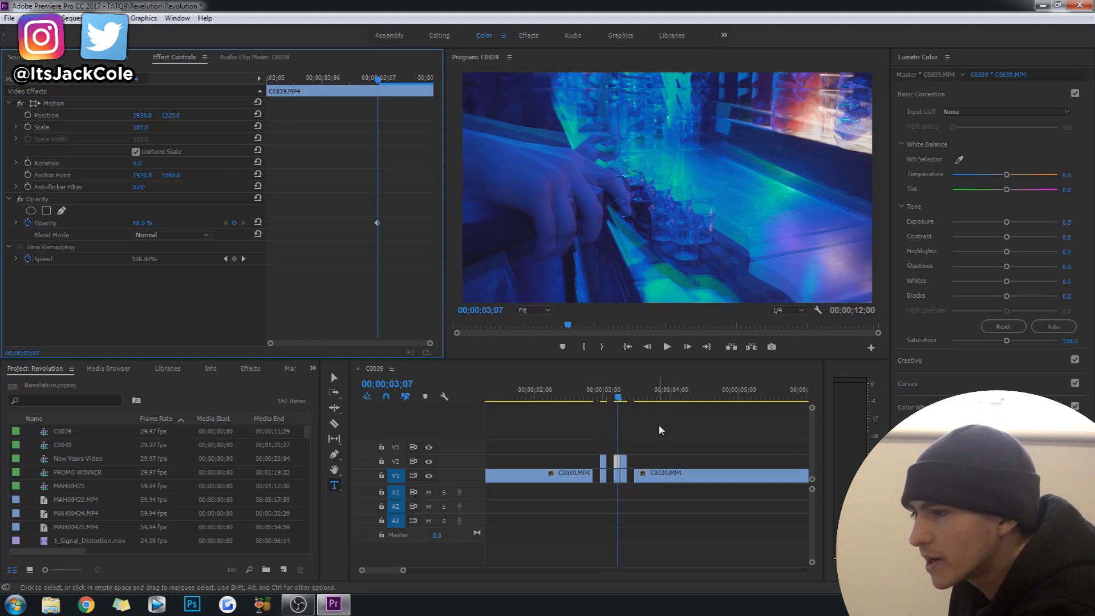
- Raise the exposure of the V2 slice at 00;00;03;07 to 2.7, enlarge it to about 120% scale and set its opacity to 51%
{"action": "left_click_drag", "start_coordinate": [1006, 222], "coordinate": [1033, 223]}
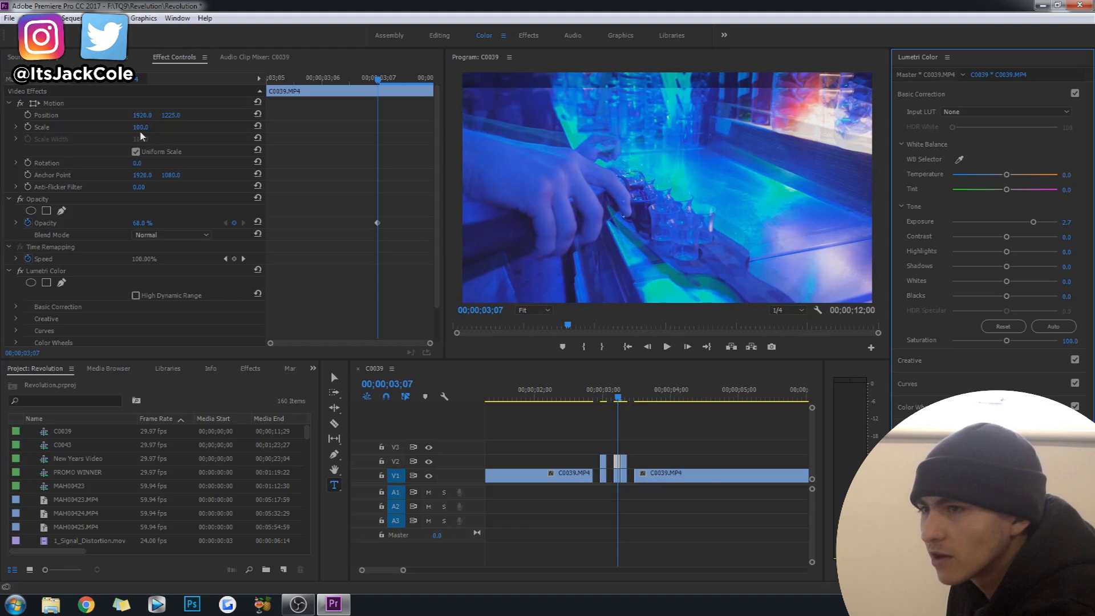
{"action": "left_click_drag", "start_coordinate": [141, 126], "coordinate": [152, 127]}
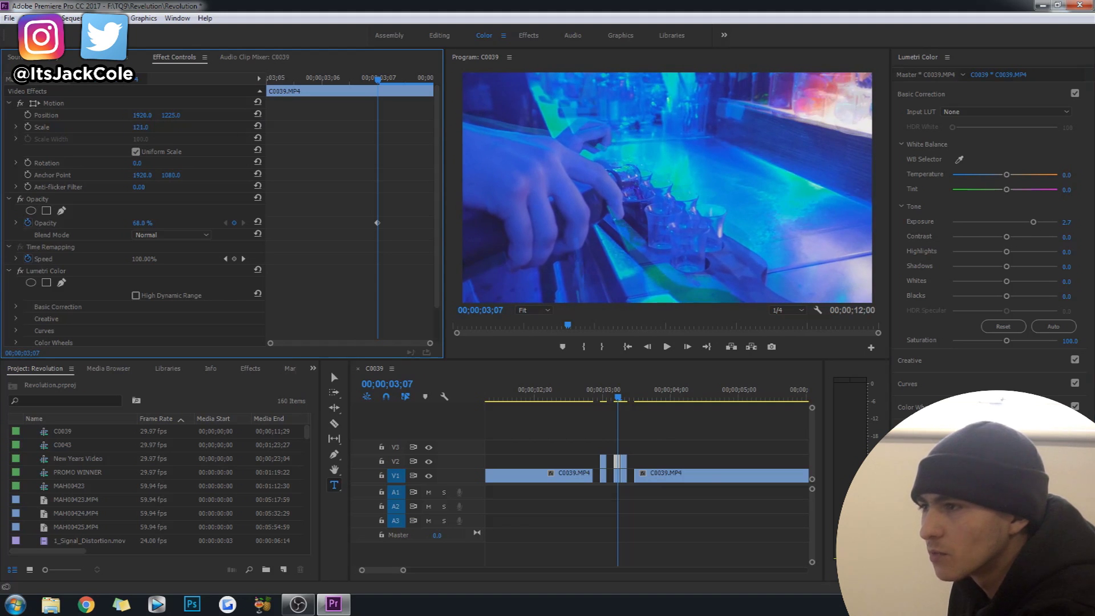
{"action": "left_click_drag", "start_coordinate": [143, 222], "coordinate": [133, 223]}
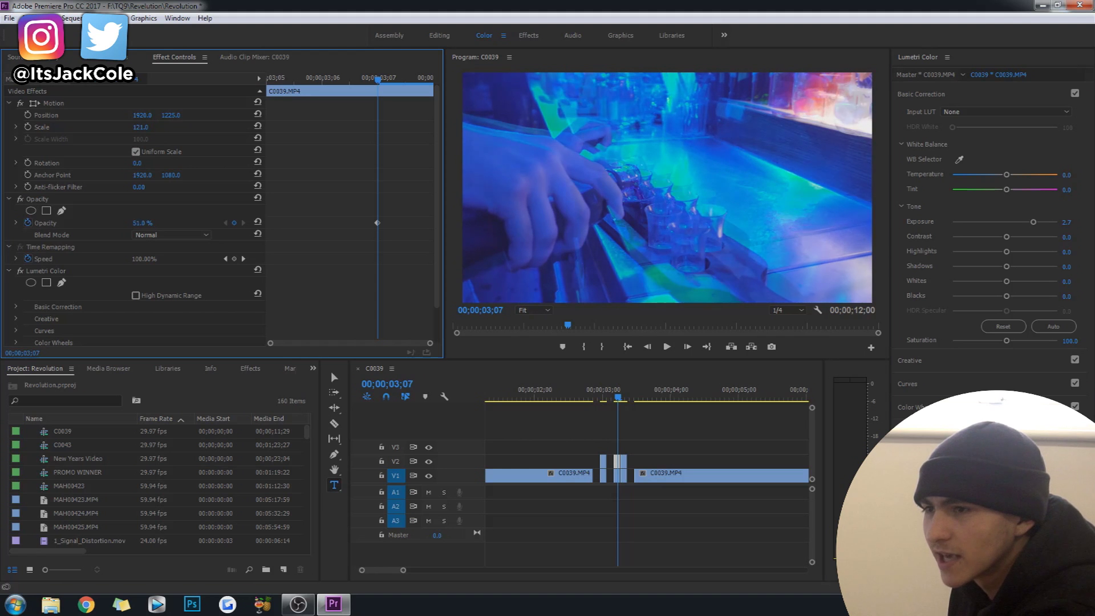
- Play back the flicker section repeatedly from about 00;00;02;10 to review the offset, brightened slices
{"action": "left_click", "coordinate": [634, 455]}
{"action": "left_click", "coordinate": [557, 398]}
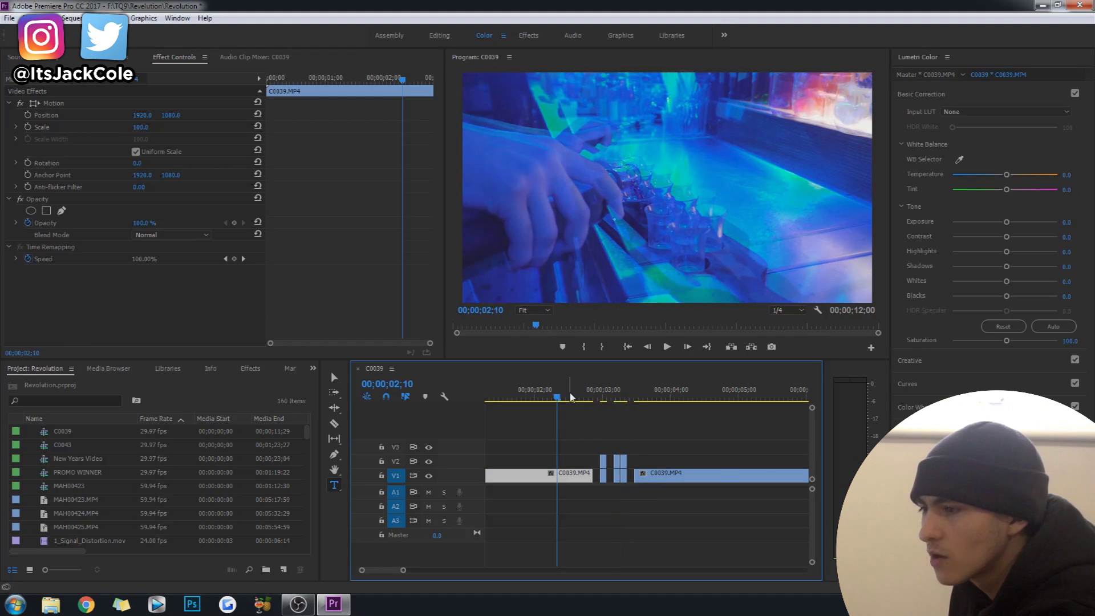
{"action": "key", "text": "space"}
{"action": "key", "text": "space"}
{"action": "left_click", "coordinate": [581, 394]}
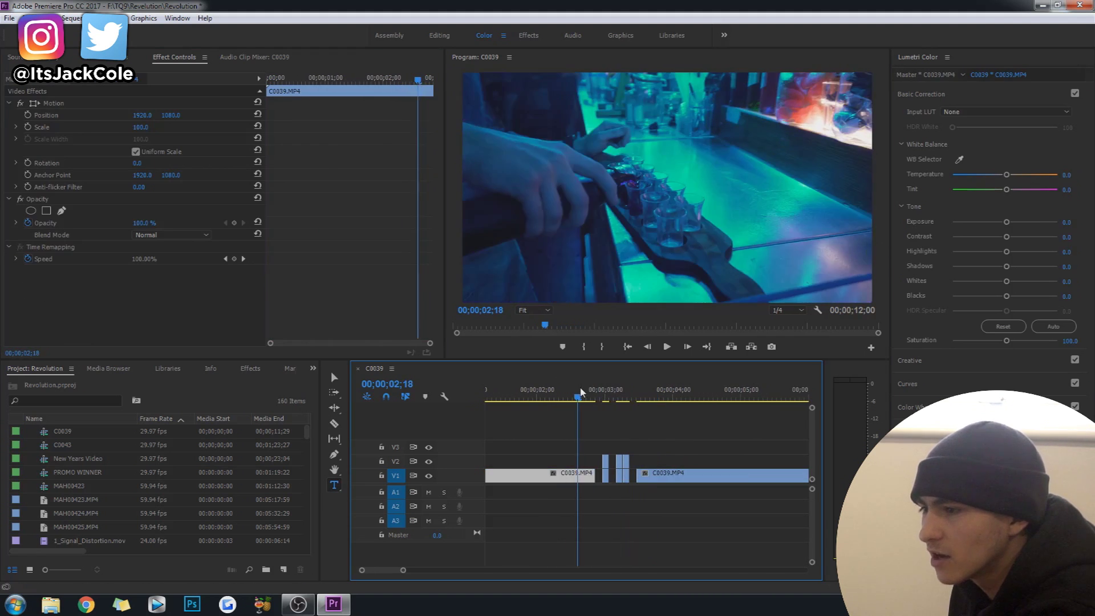
{"action": "key", "text": "space"}
{"action": "key", "text": "space"}
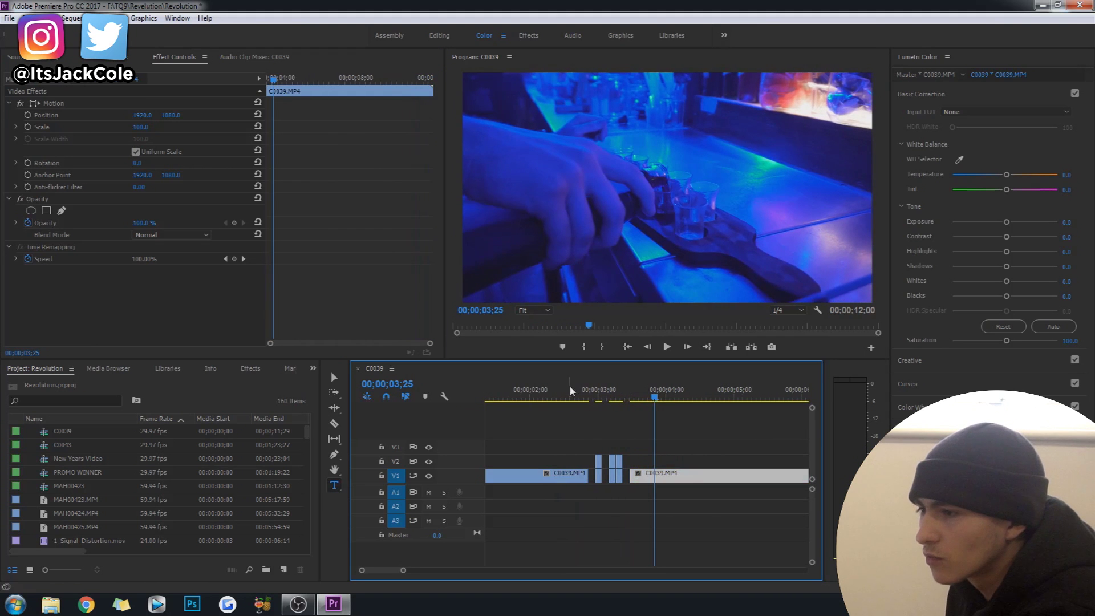
{"action": "left_click", "coordinate": [565, 391]}
{"action": "key", "text": "space"}
{"action": "key", "text": "space"}
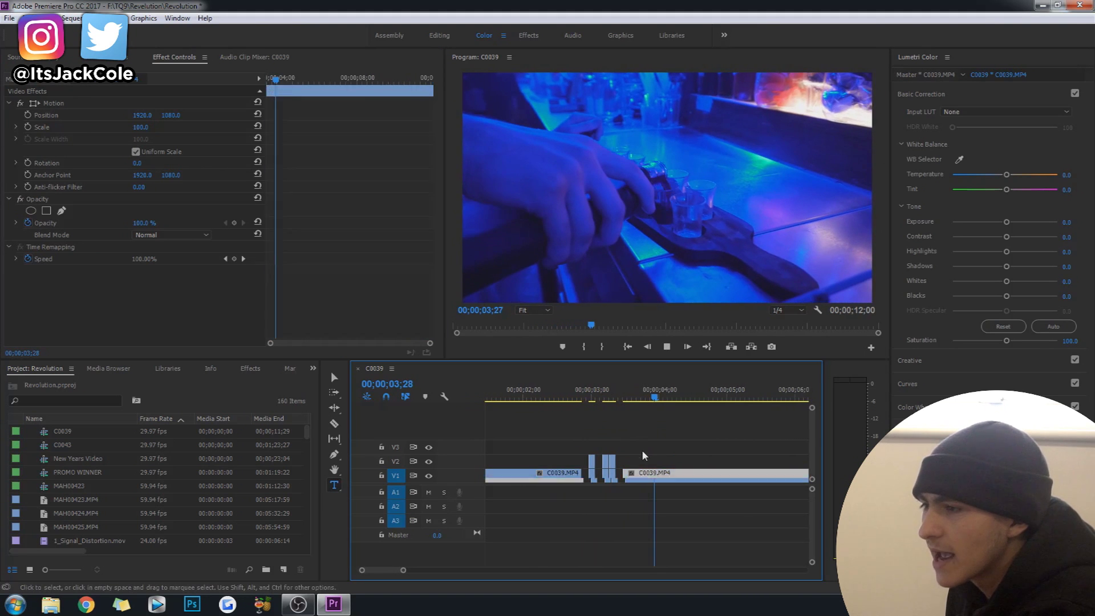
- Inspect the last V2 slice at 00;00;03;09 and replay the flicker section from just before the first gap
{"action": "left_click", "coordinate": [642, 449]}
{"action": "left_click", "coordinate": [611, 397]}
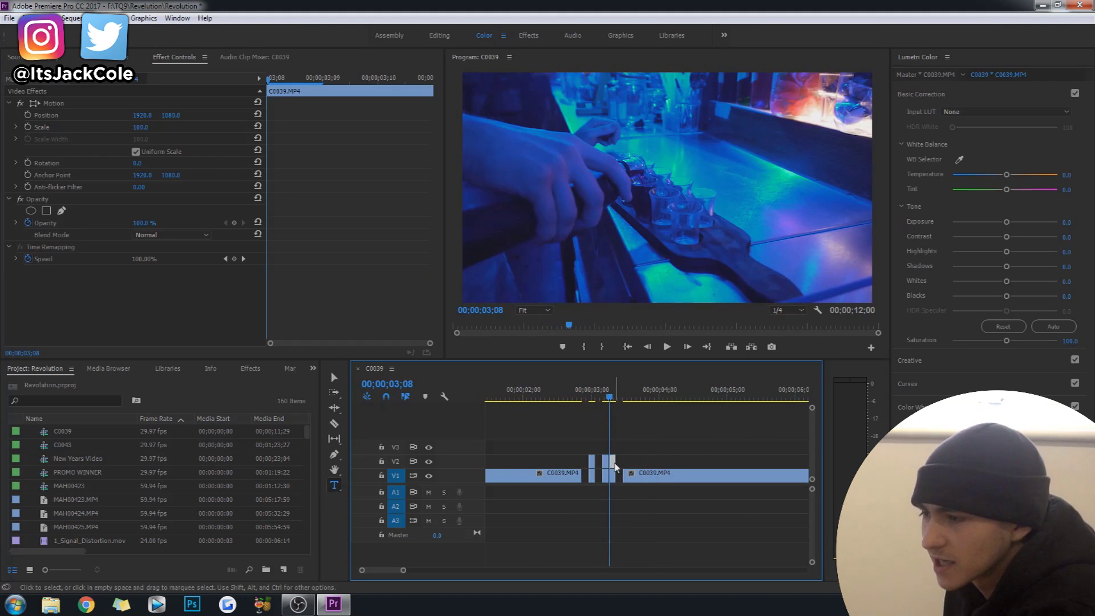
{"action": "left_click", "coordinate": [612, 396]}
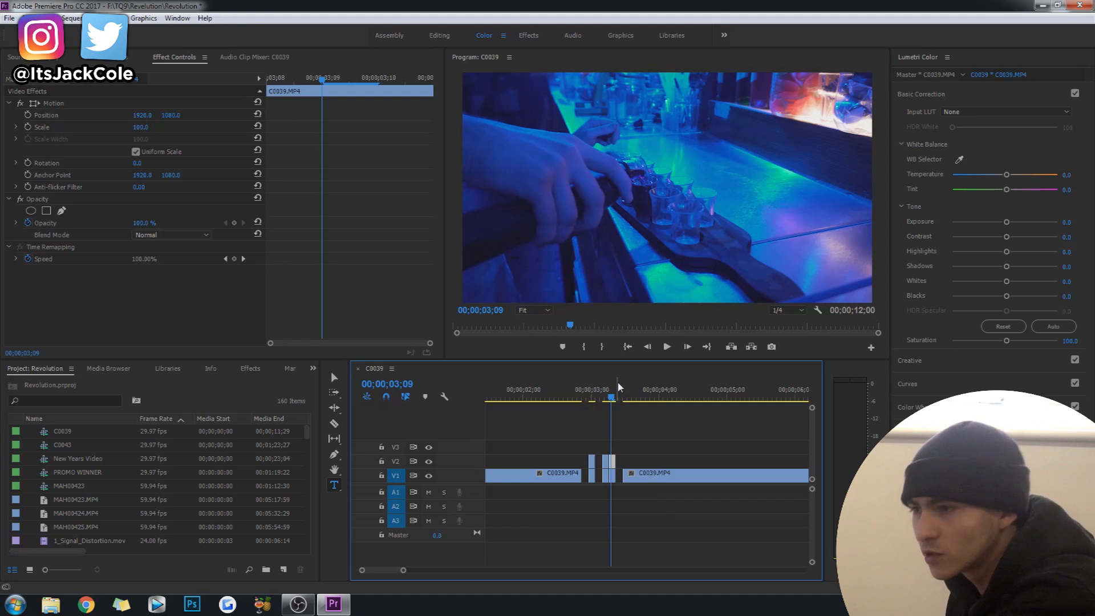
{"action": "left_click", "coordinate": [659, 432]}
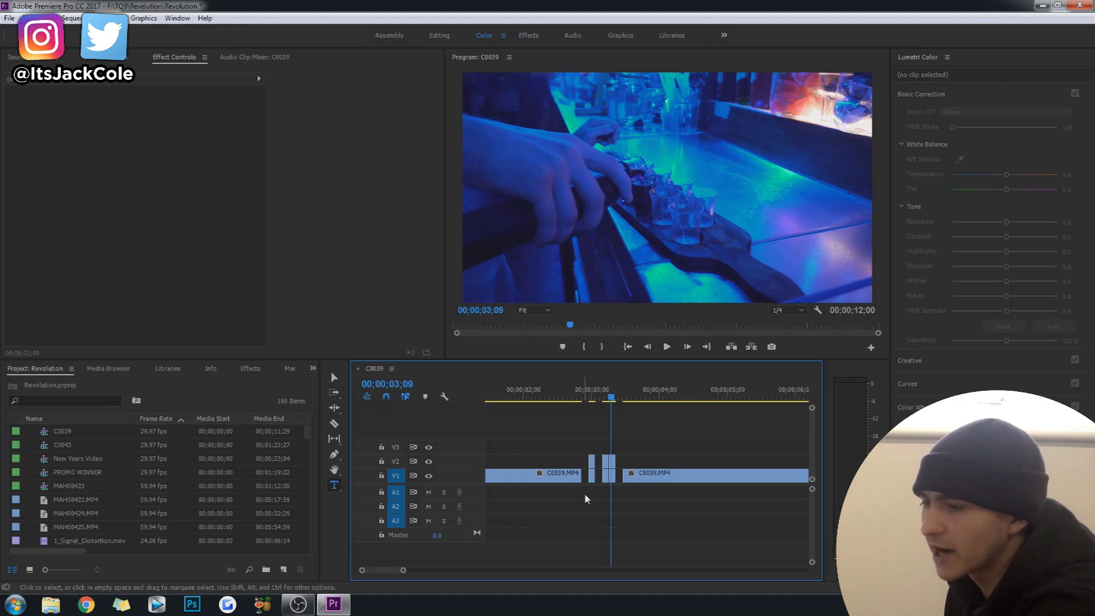
{"action": "left_click", "coordinate": [610, 464]}
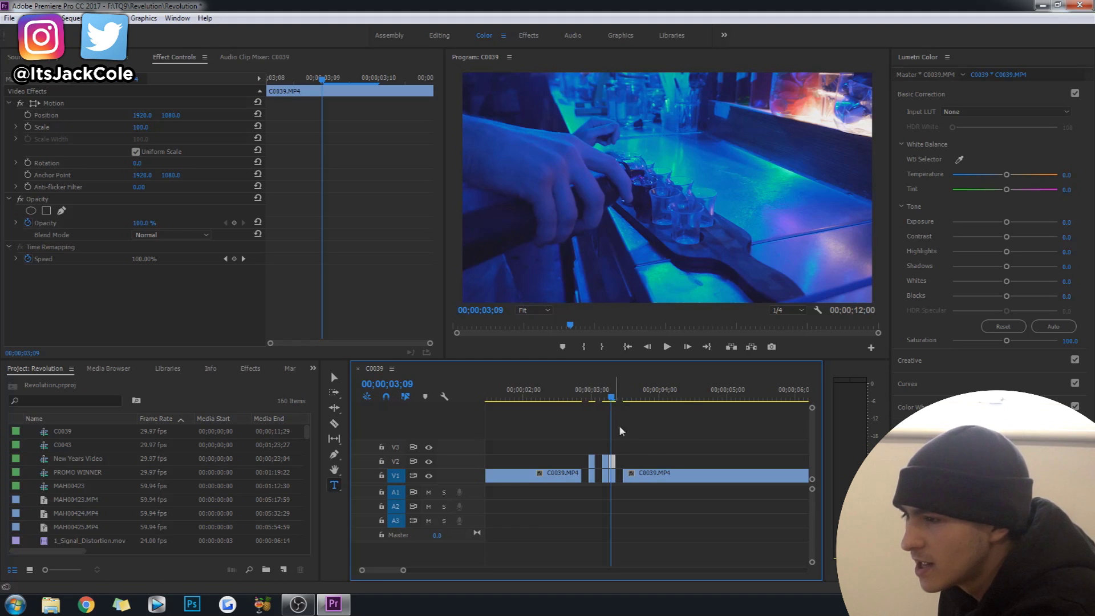
{"action": "key", "text": "space"}
{"action": "key", "text": "space"}
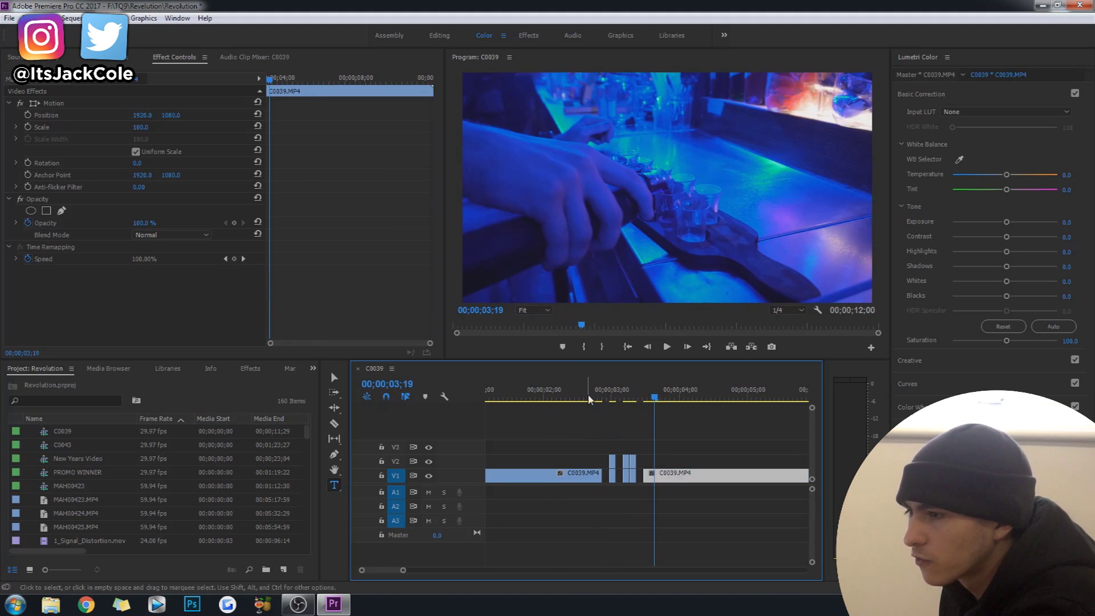
{"action": "left_click", "coordinate": [585, 398]}
{"action": "key", "text": "space"}
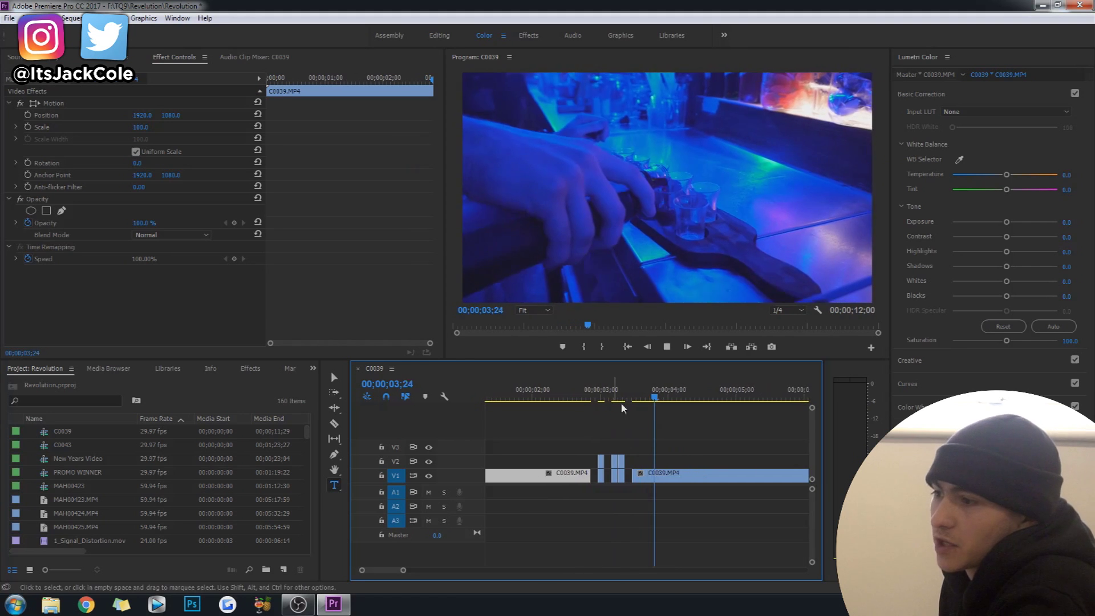
{"action": "key", "text": "space"}
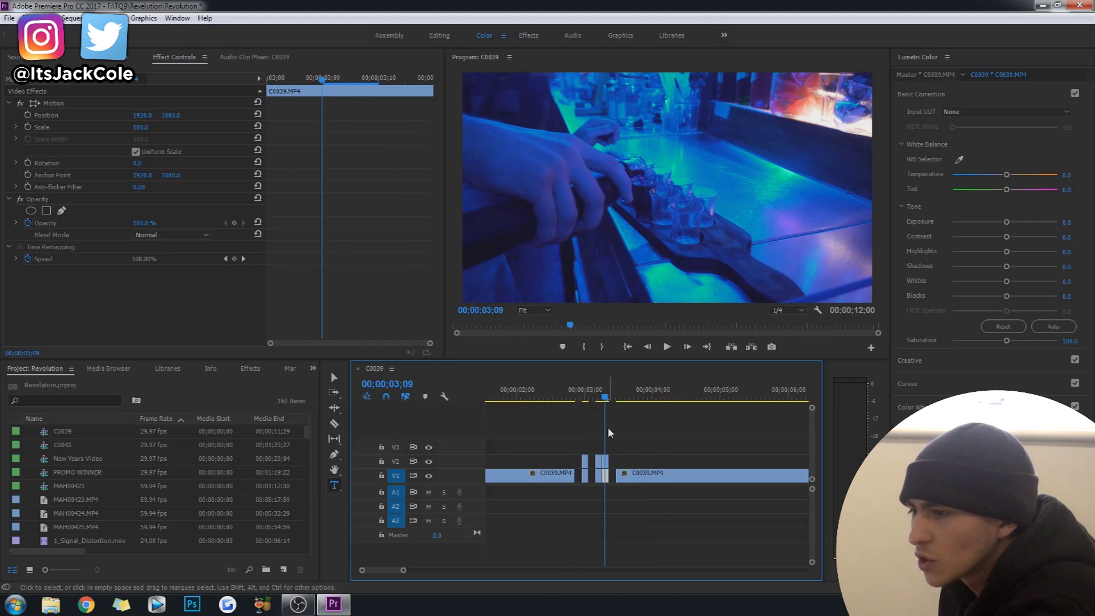
- Save the project and apply the Arithmetic channel effect to the last V2 slice at 00;00;03;09
{"action": "key", "text": "ctrl+s"}
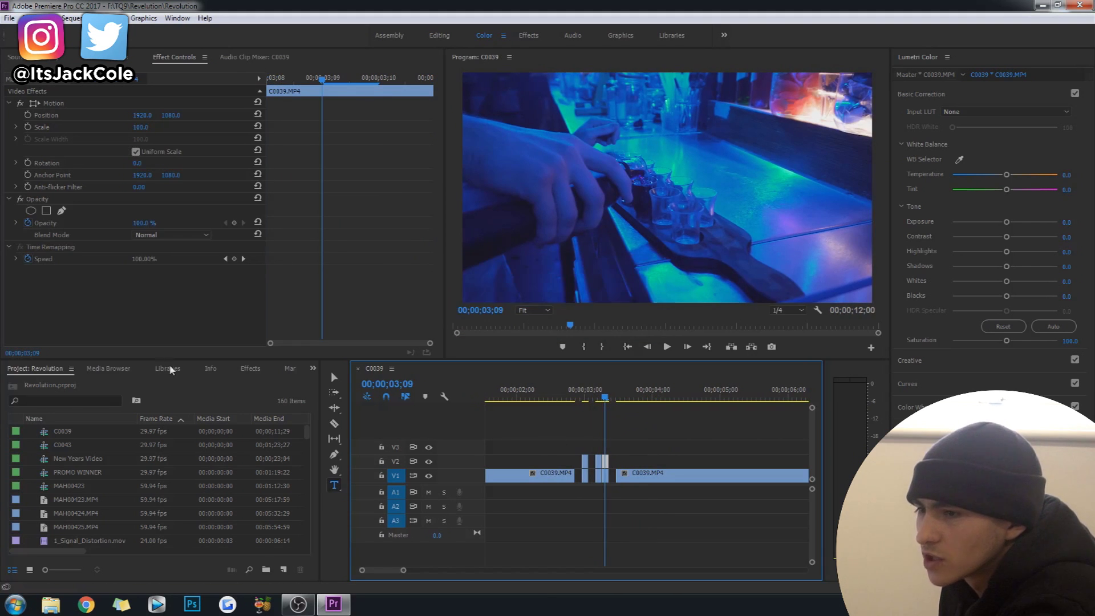
{"action": "left_click", "coordinate": [251, 368]}
{"action": "left_click", "coordinate": [97, 384]}
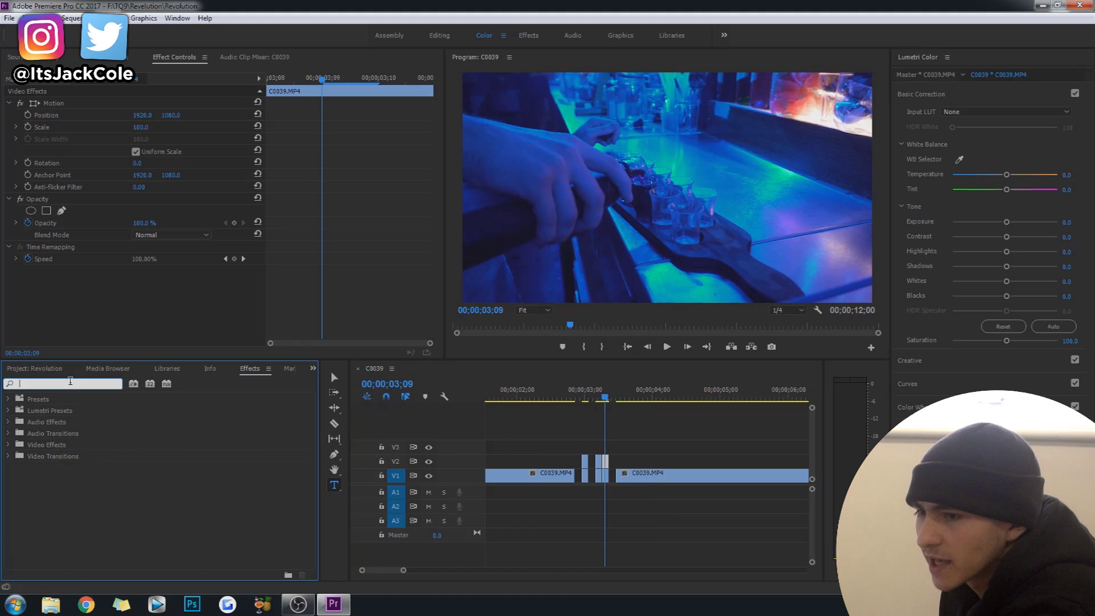
{"action": "type", "text": "a"}
{"action": "scroll", "coordinate": [80, 399], "scroll_direction": "down", "scroll_amount": 10}
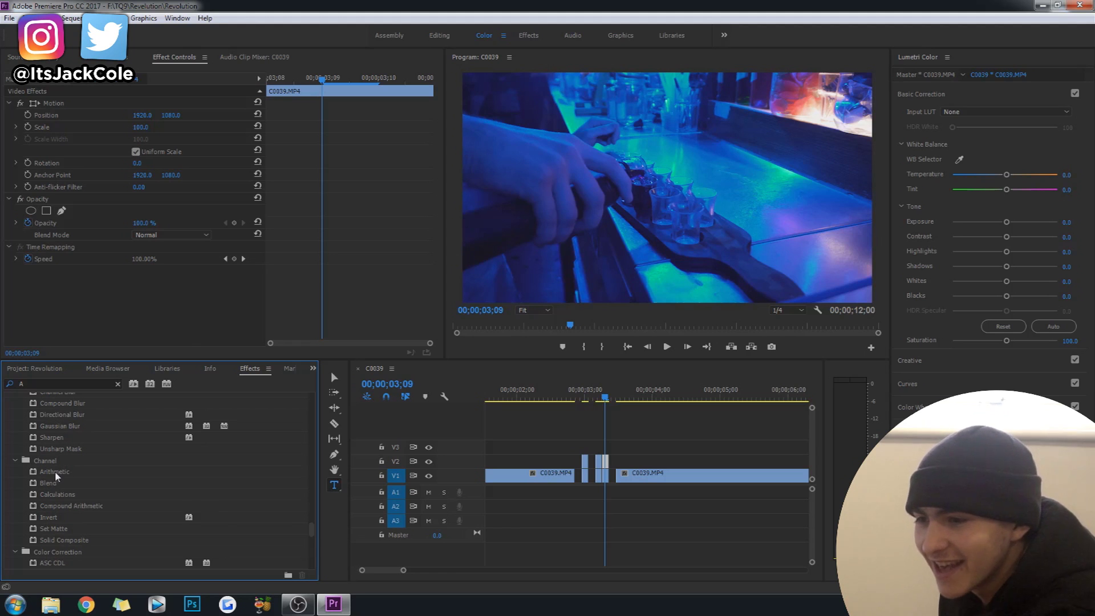
{"action": "left_click", "coordinate": [57, 473]}
{"action": "double_click", "coordinate": [56, 473]}
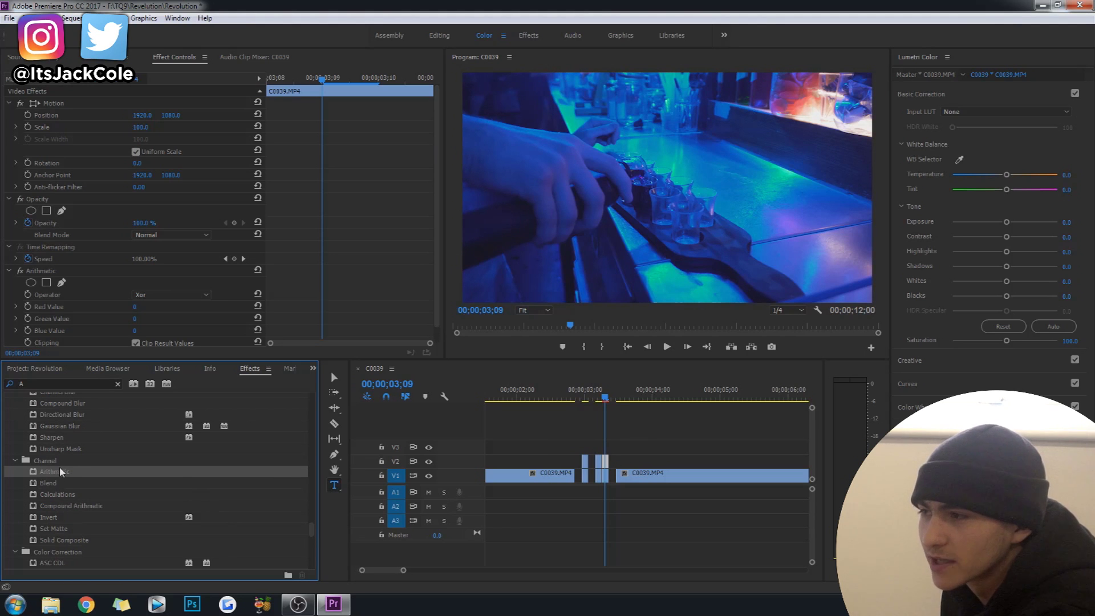
{"action": "left_click", "coordinate": [606, 460]}
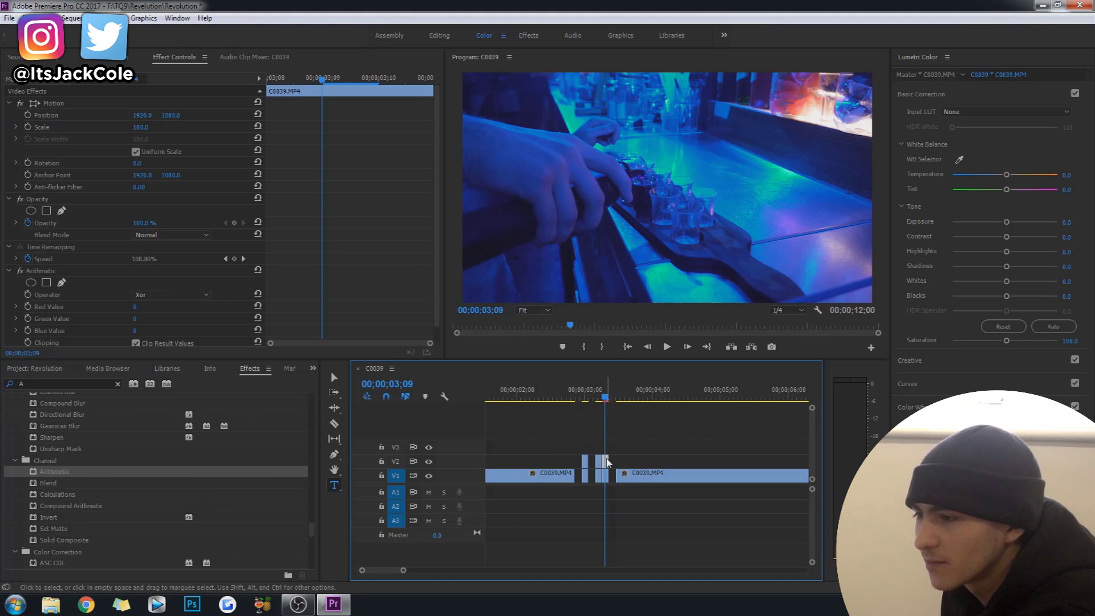
- Set the Arithmetic effect's red value to 98 on the last V2 slice, keeping the Xor operator
{"action": "scroll", "coordinate": [103, 274], "scroll_direction": "down", "scroll_amount": 1}
{"action": "left_click", "coordinate": [112, 267]}
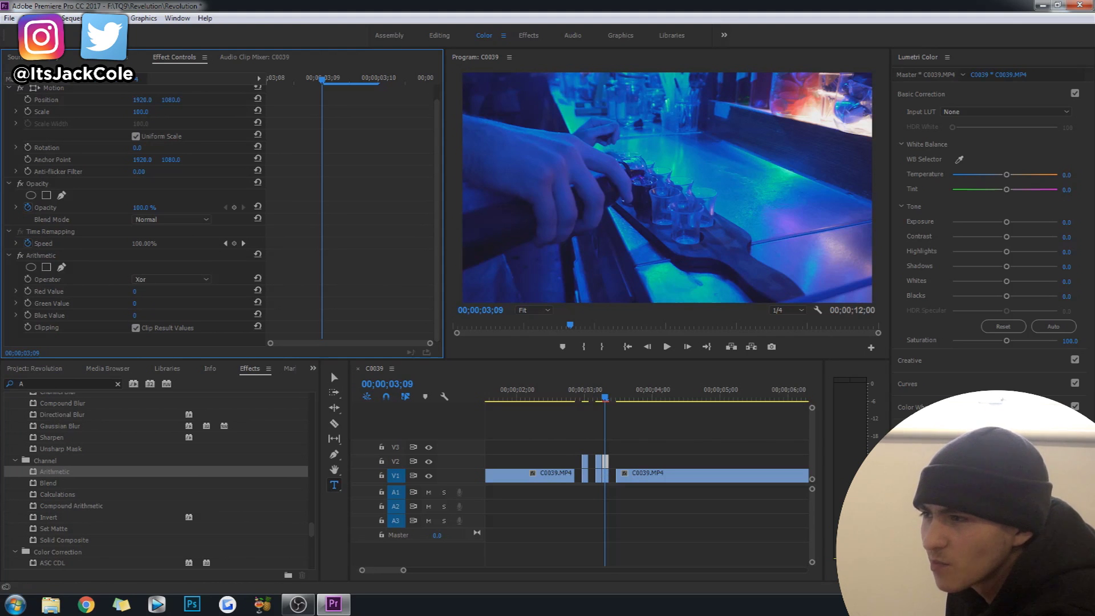
{"action": "mouse_move", "coordinate": [136, 303]}
{"action": "left_mouse_down"}
{"action": "mouse_move", "coordinate": [178, 292]}
{"action": "mouse_move", "coordinate": [142, 288]}
{"action": "left_mouse_up"}
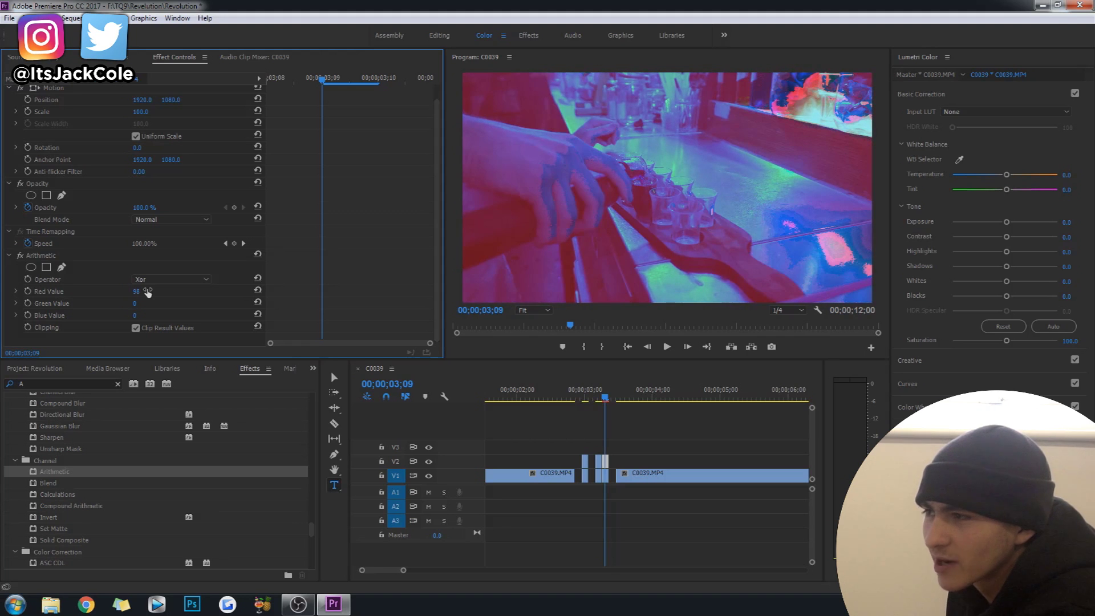
- Try the Overlay blend mode on the last V2 slice, settle on Screen, and scale the slice up slightly
{"action": "left_click", "coordinate": [172, 223]}
{"action": "left_click", "coordinate": [179, 344]}
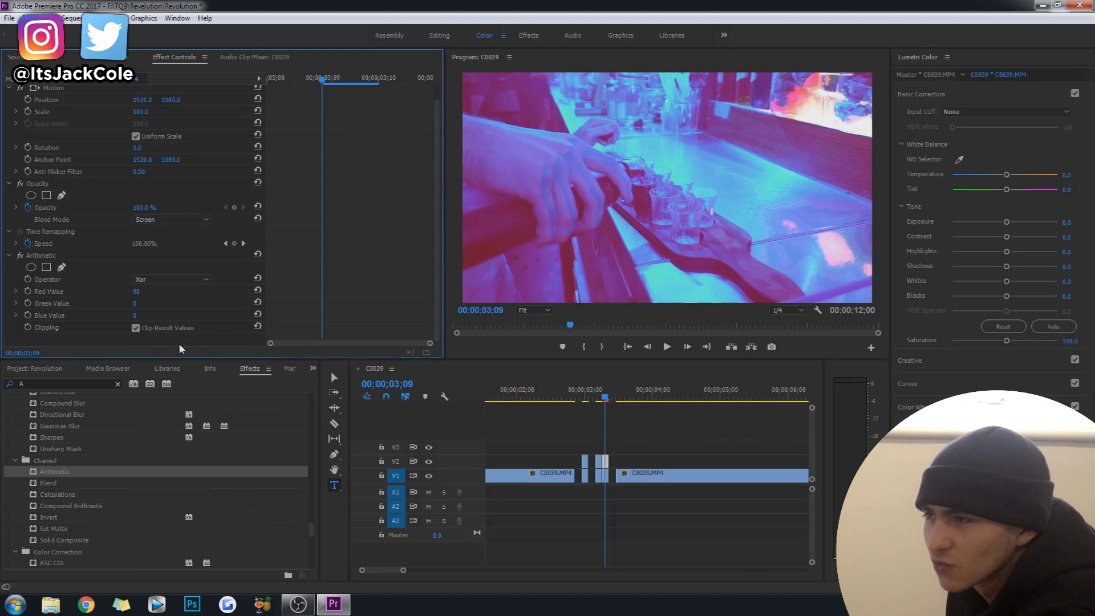
{"action": "left_click", "coordinate": [188, 224]}
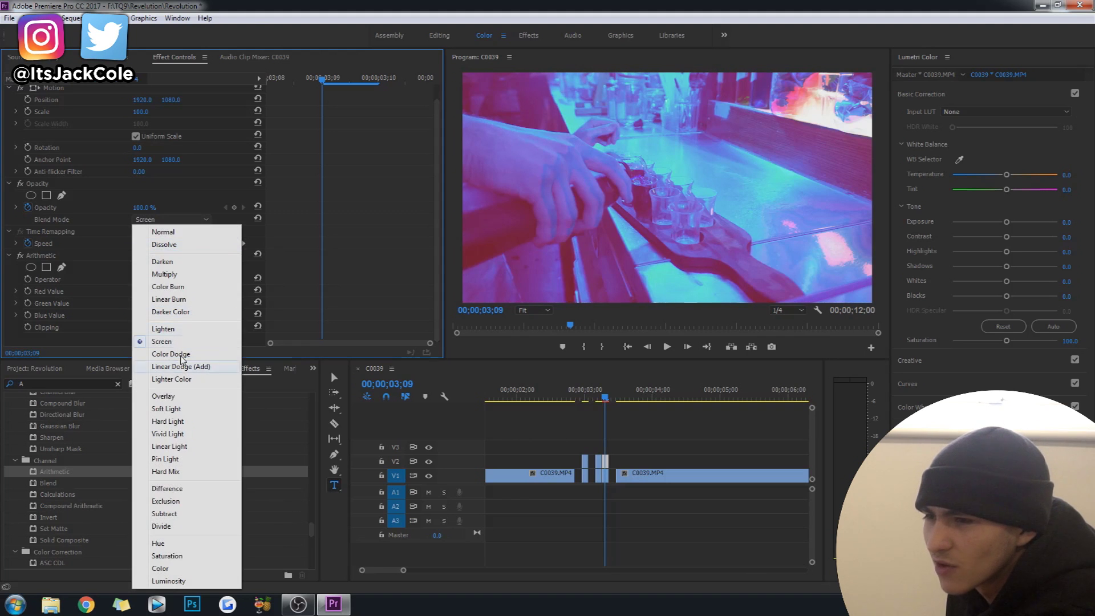
{"action": "left_click", "coordinate": [178, 396]}
{"action": "left_click", "coordinate": [188, 222]}
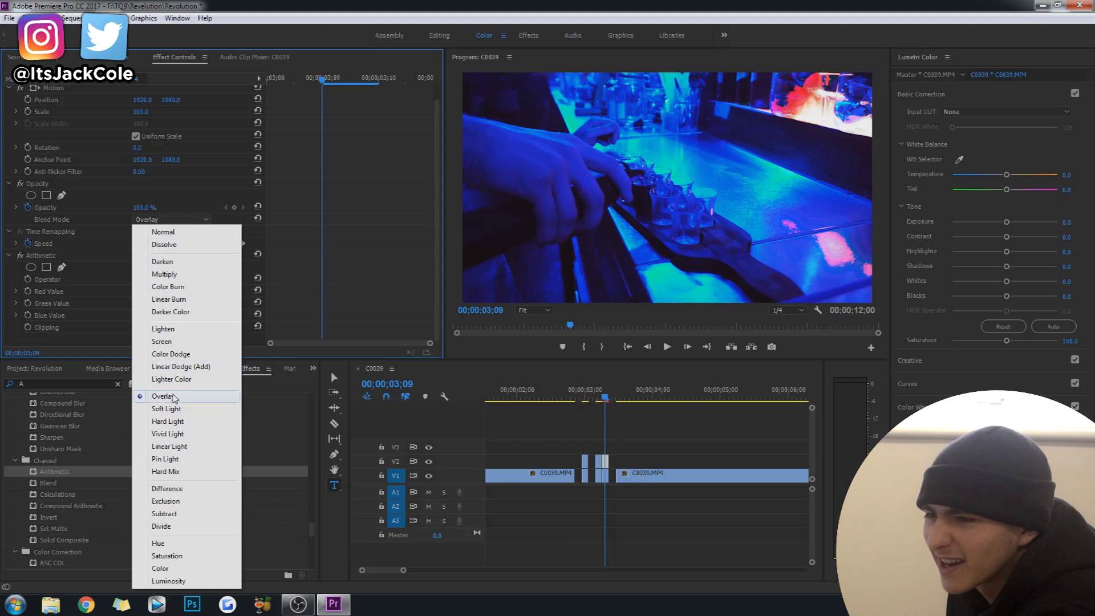
{"action": "left_click", "coordinate": [181, 342]}
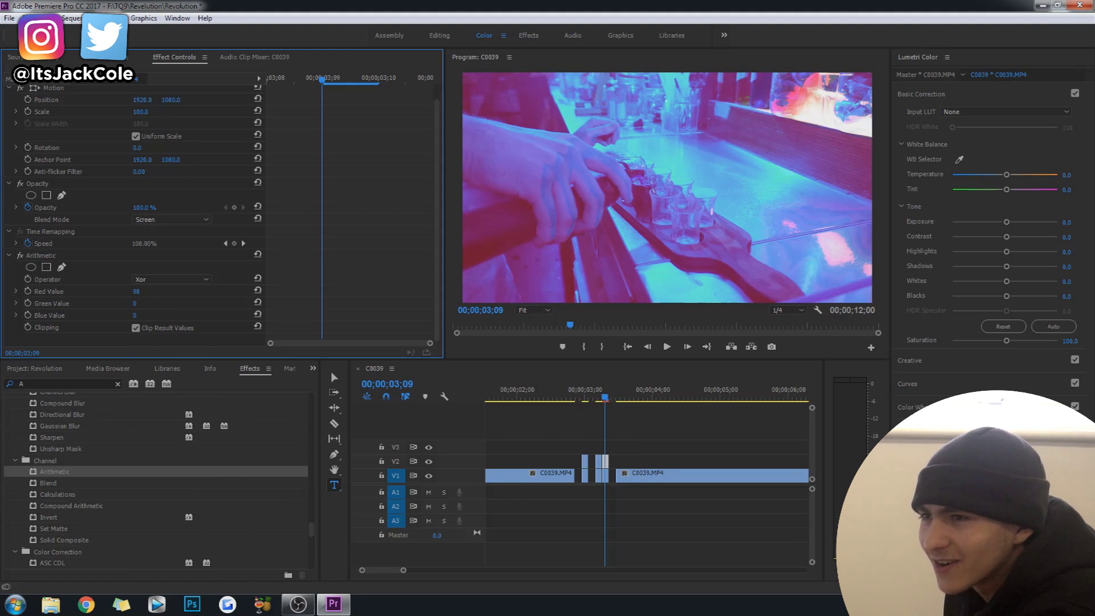
{"action": "left_click_drag", "start_coordinate": [141, 111], "coordinate": [153, 111]}
- Play back the sequence from 00;00;02;08 through the slice with the Arithmetic colour effect
{"action": "left_click_drag", "start_coordinate": [578, 395], "coordinate": [535, 396]}
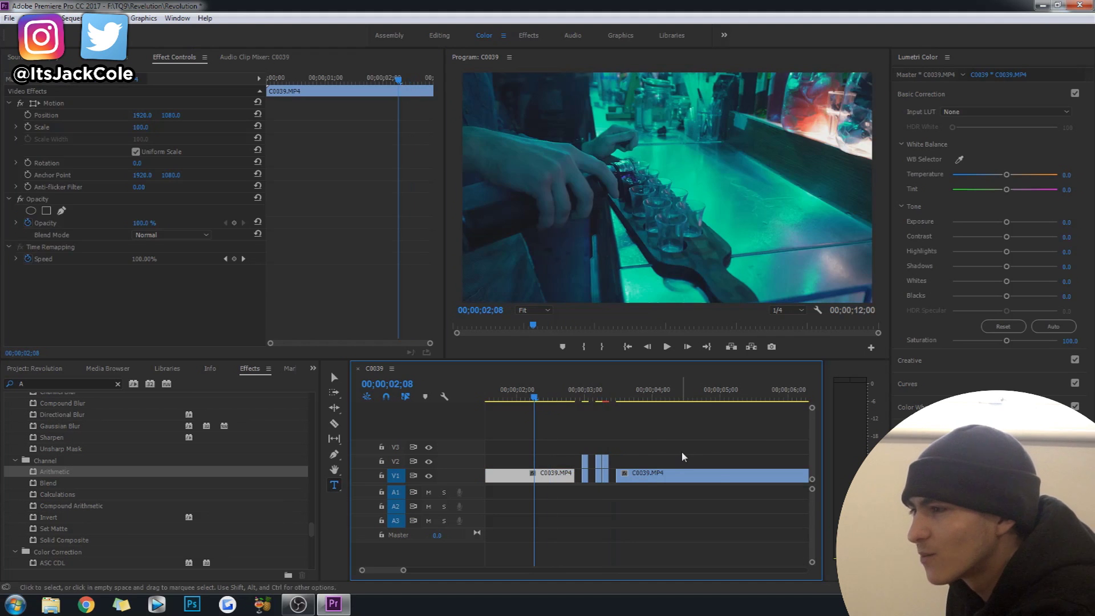
{"action": "left_click", "coordinate": [682, 454]}
{"action": "key", "text": "space"}
{"action": "scroll", "coordinate": [681, 455], "scroll_direction": "up", "scroll_amount": 2}
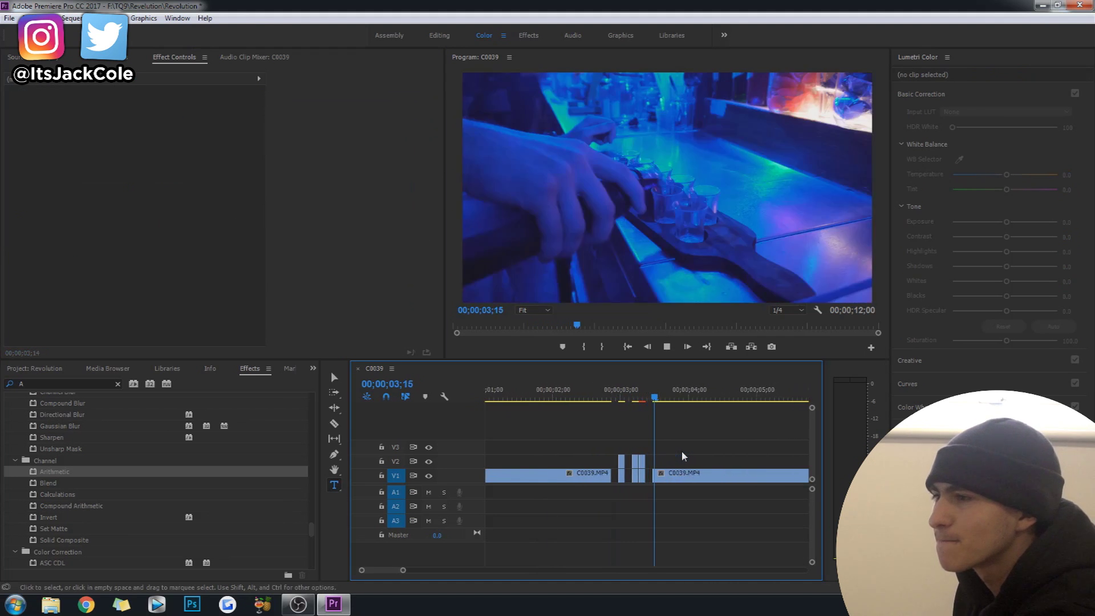
- Mark an in point at 00;00;02;17 and an out point at 00;00;04;01, and render the range between them
{"action": "left_click", "coordinate": [546, 394]}
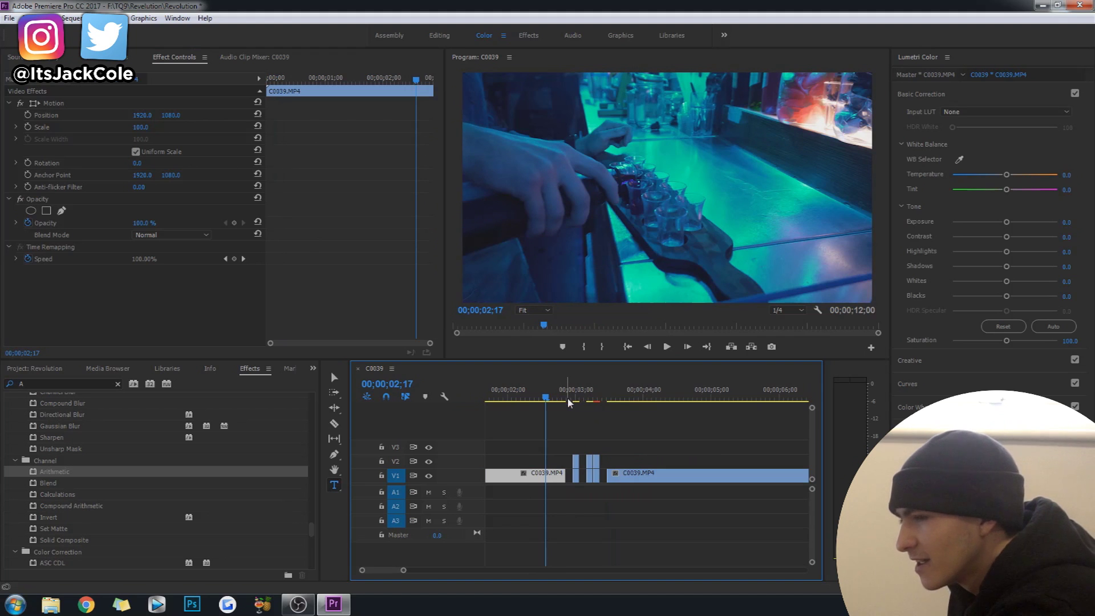
{"action": "key", "text": "i"}
{"action": "left_click", "coordinate": [647, 396]}
{"action": "key", "text": "o"}
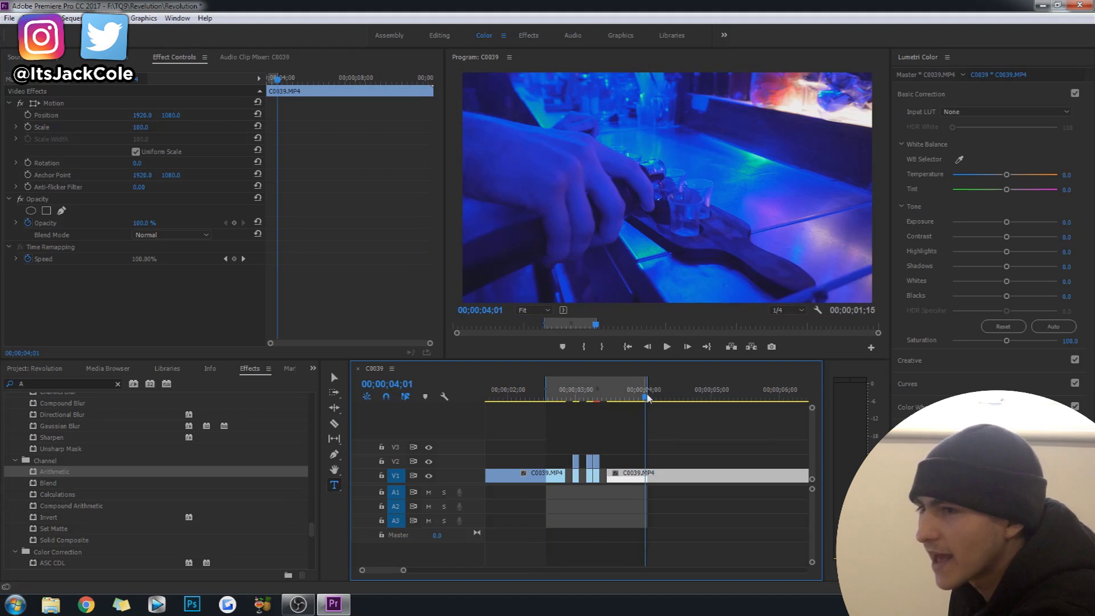
{"action": "left_click", "coordinate": [65, 18]}
{"action": "left_click", "coordinate": [102, 60]}
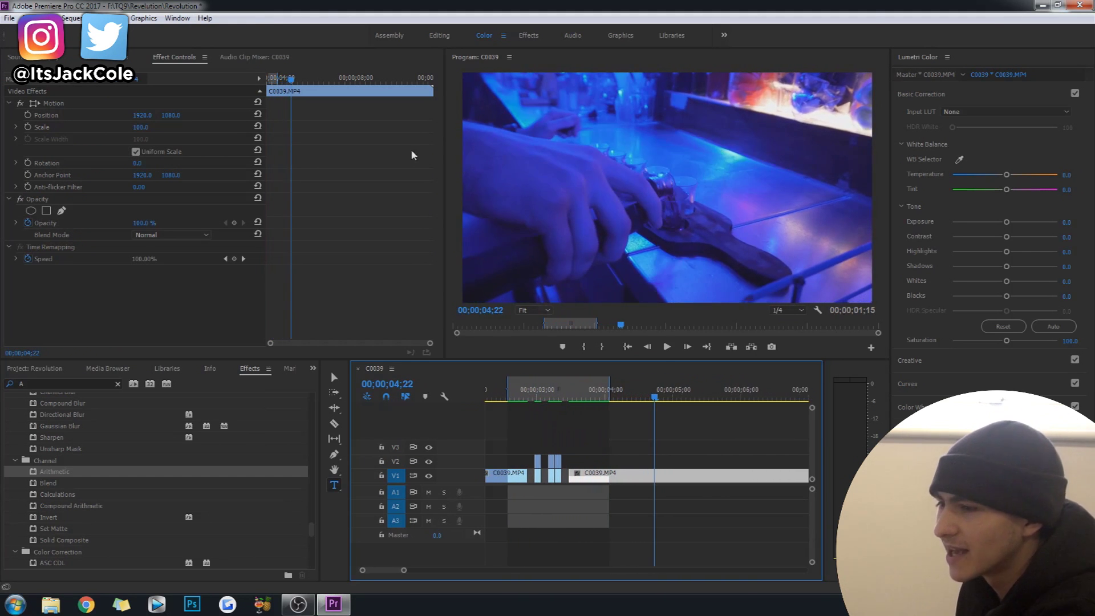
- Play through the rendered range, save the project and return the playhead to 00;00;02;25
{"action": "left_click", "coordinate": [521, 403]}
{"action": "key", "text": "Return"}
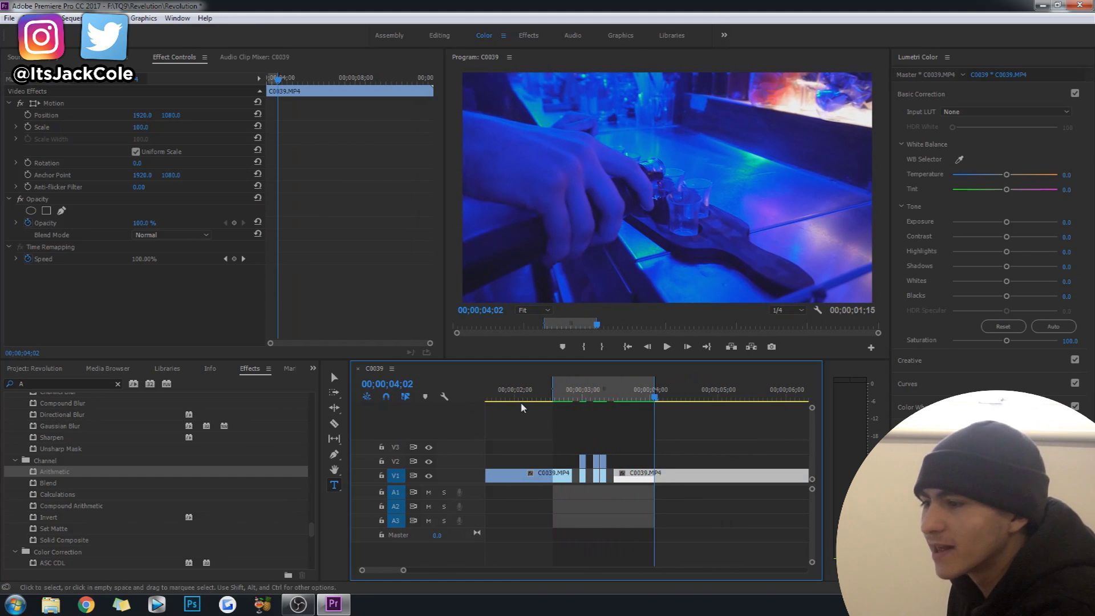
{"action": "key", "text": "ctrl+s"}
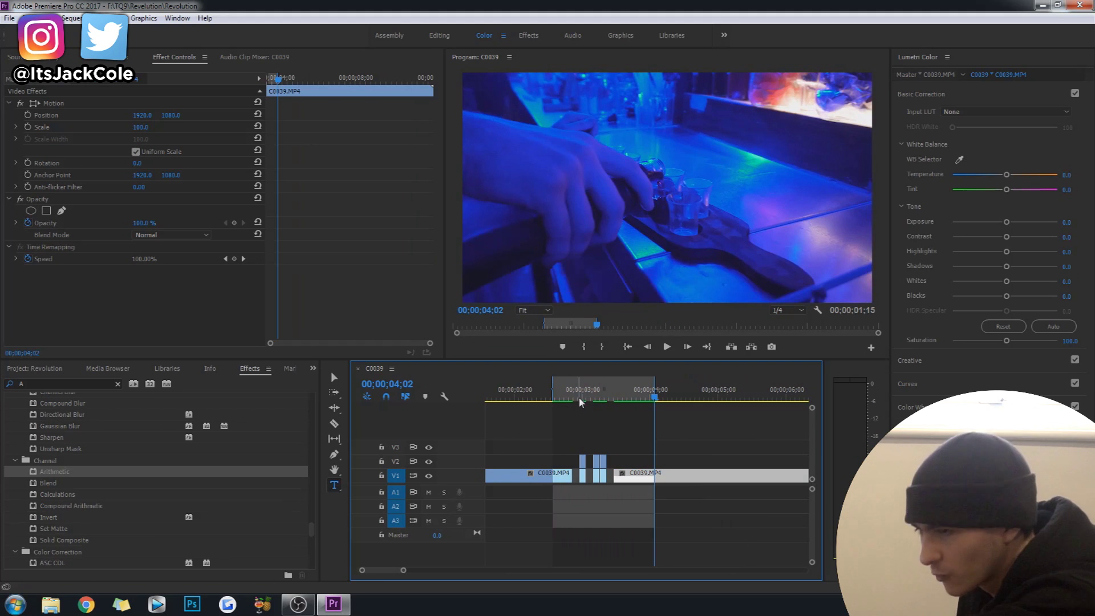
{"action": "left_click", "coordinate": [571, 395]}
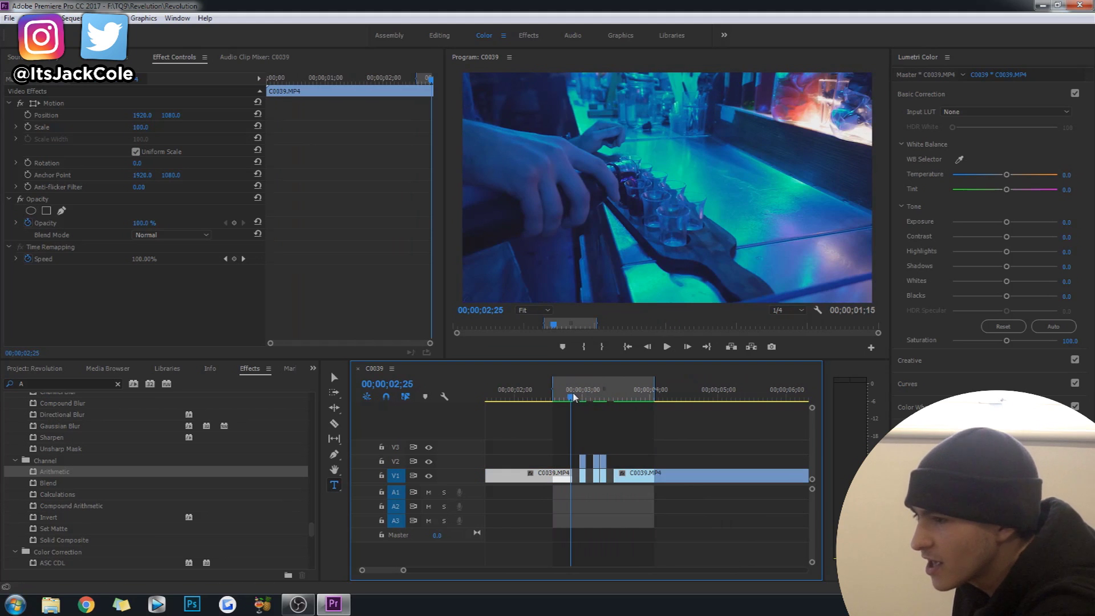
- Deselect everything in the C0039 sequence and save the project
{"action": "left_click", "coordinate": [580, 433]}
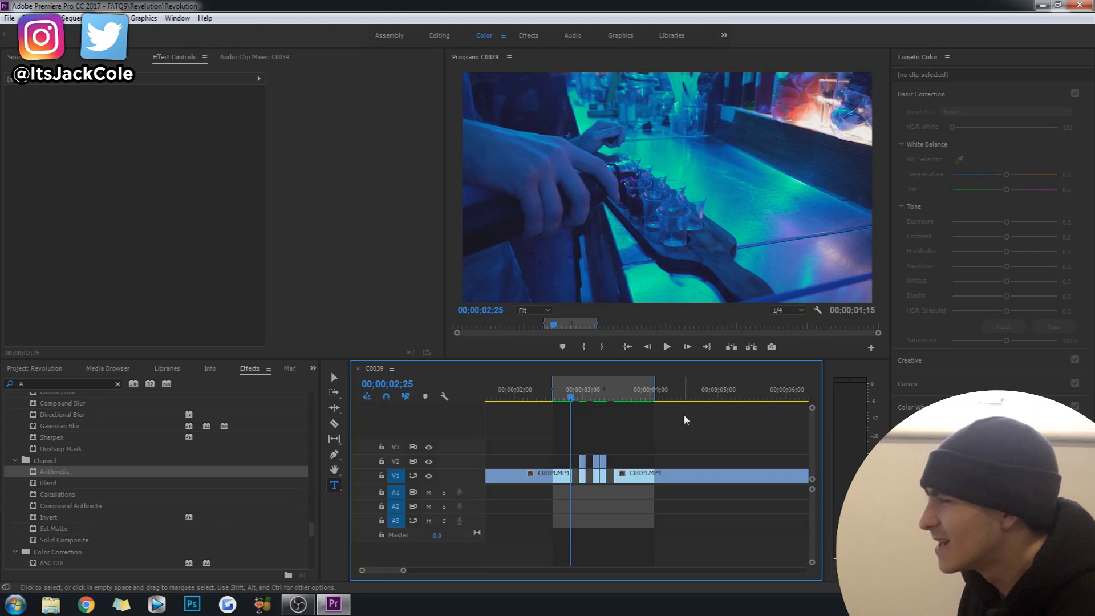
{"action": "key", "text": "minus"}
{"action": "key", "text": "ctrl+s"}
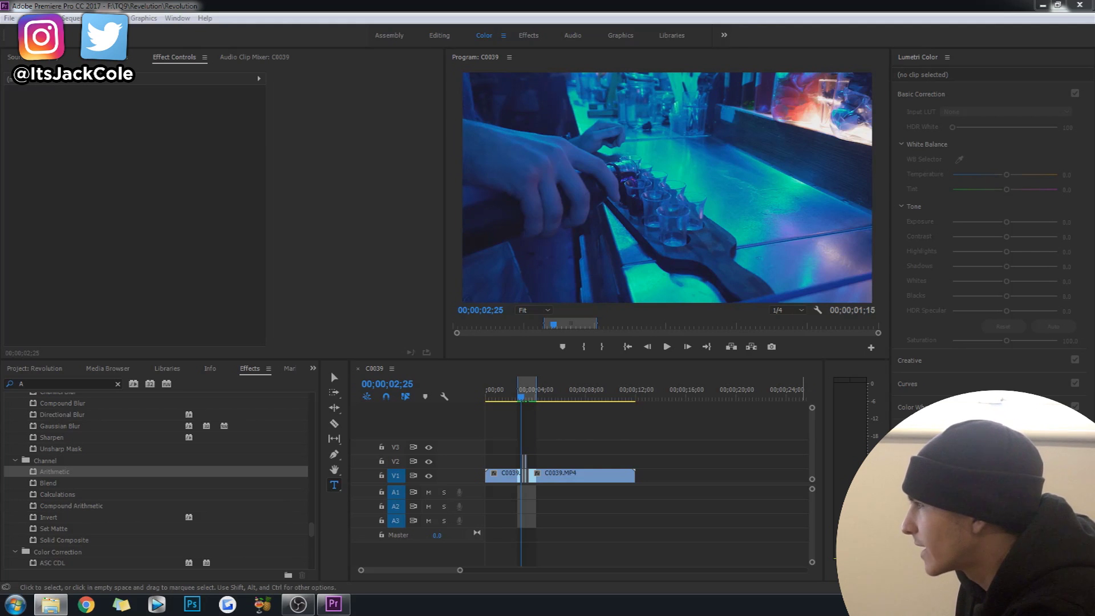
- Locate the clips 1_Signal_Distortion.mov to 6_Signal_Distortion.mov among the project media and select them as a group
{"action": "left_click", "coordinate": [35, 368]}
{"action": "left_click", "coordinate": [106, 458]}
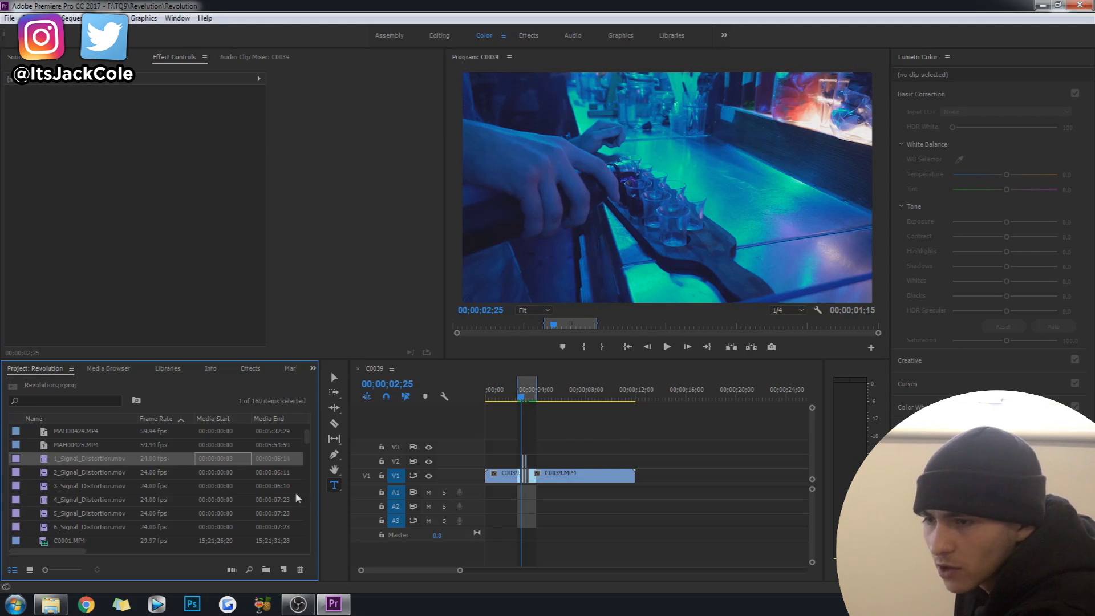
{"action": "left_click", "coordinate": [95, 528], "text": "shift"}
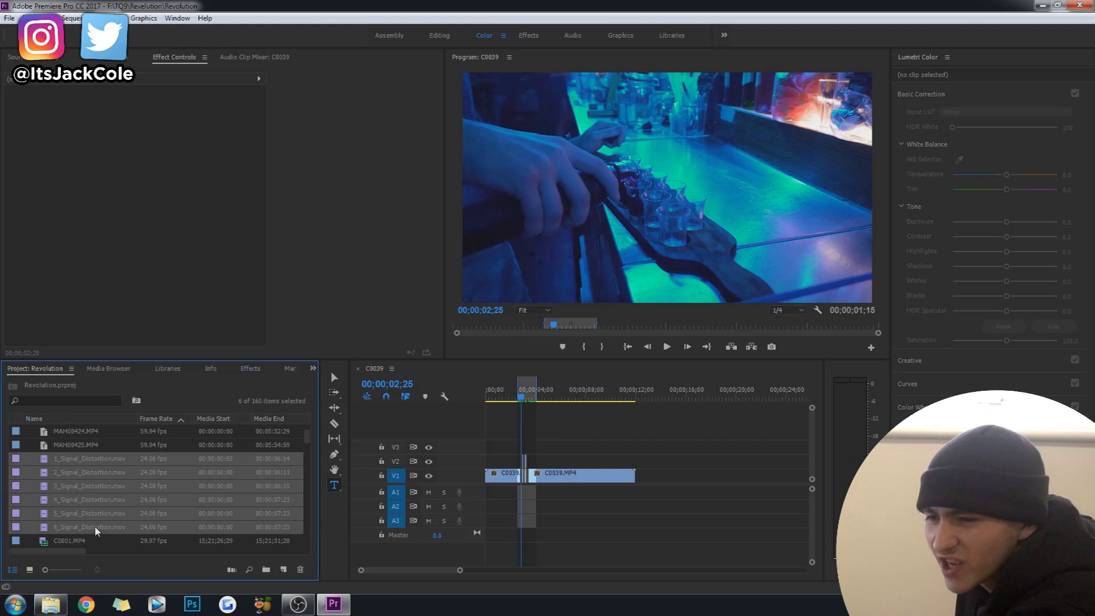
{"action": "left_click", "coordinate": [118, 515]}
{"action": "left_click", "coordinate": [108, 458]}
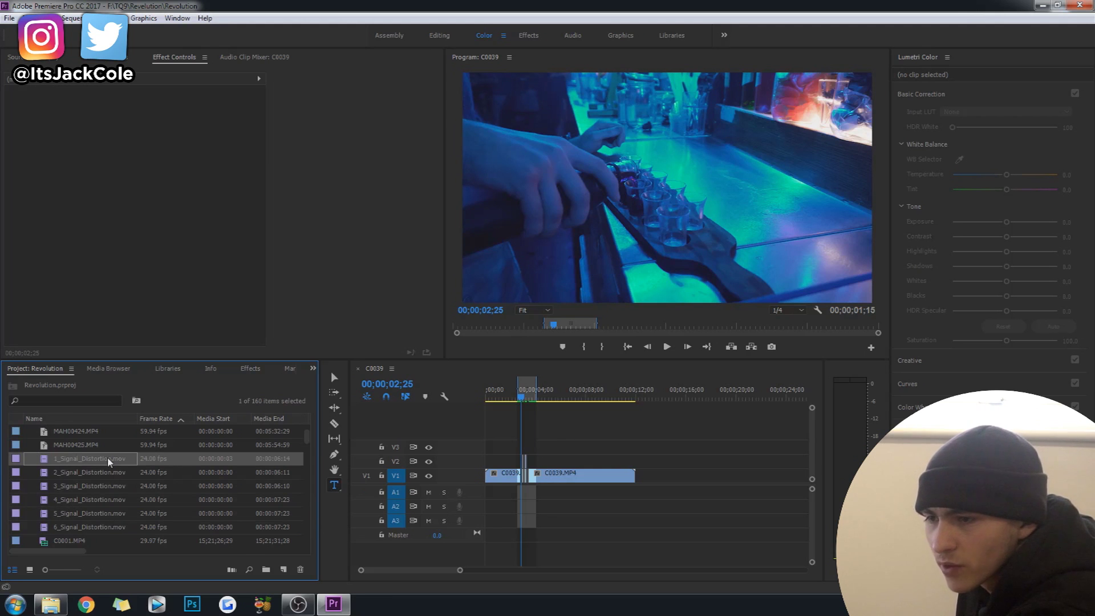
{"action": "left_click", "coordinate": [116, 532], "text": "shift"}
- Preview 1_Signal_Distortion.mov, 2_Signal_Distortion.mov and 3_Signal_Distortion.mov one after another in the source monitor
{"action": "double_click", "coordinate": [154, 460]}
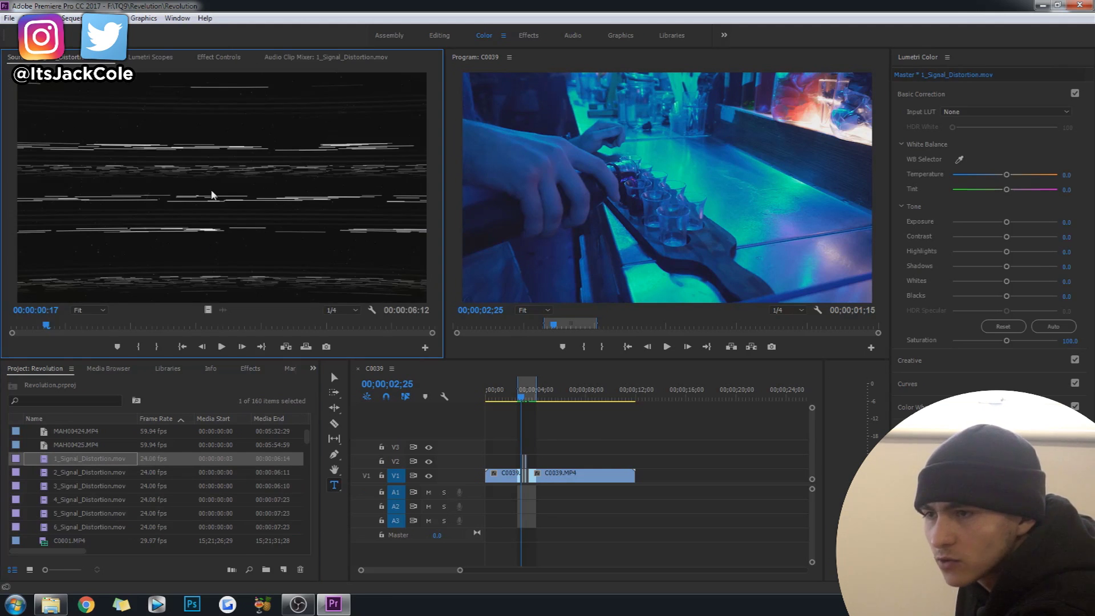
{"action": "key", "text": "space"}
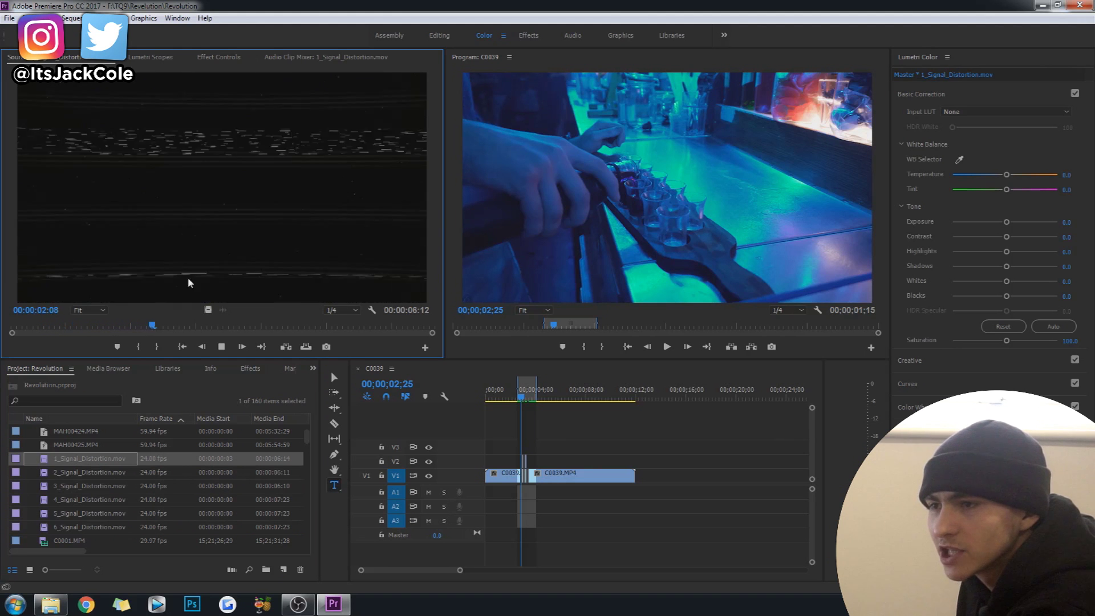
{"action": "double_click", "coordinate": [152, 473]}
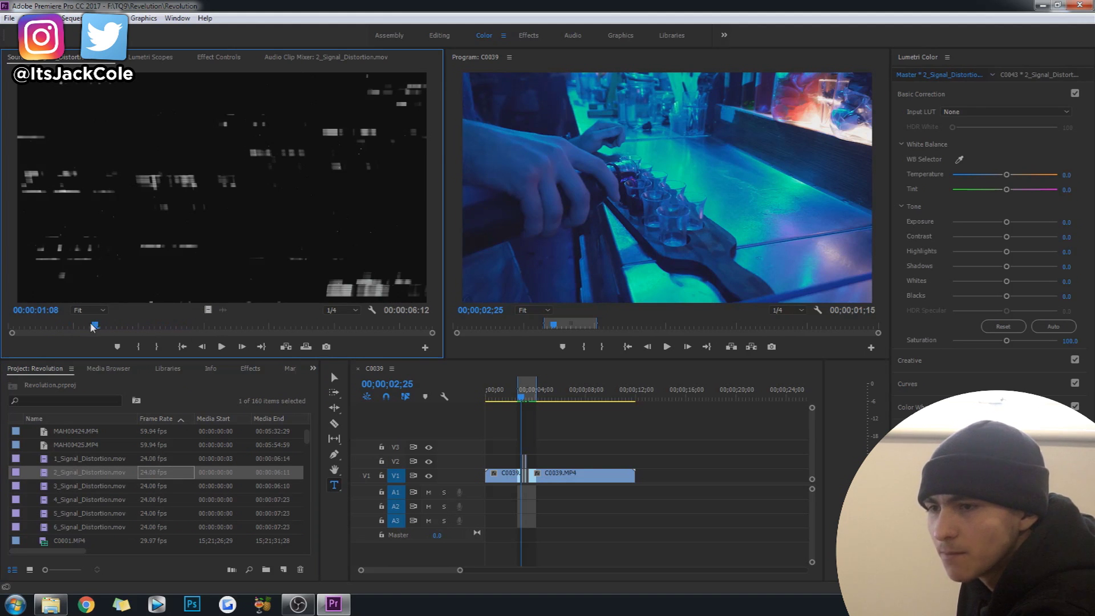
{"action": "key", "text": "space"}
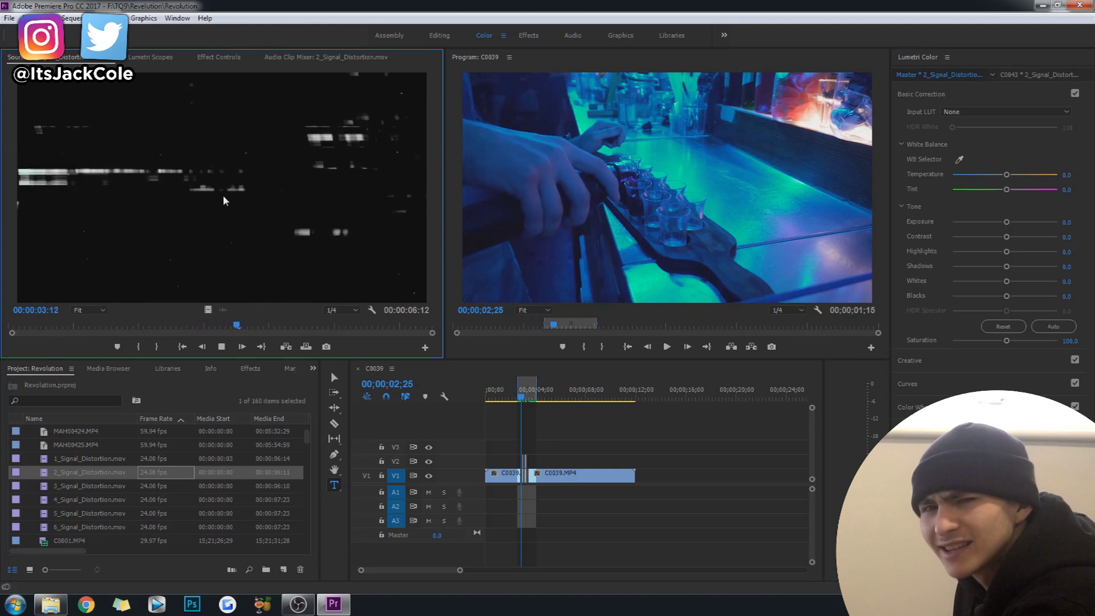
{"action": "double_click", "coordinate": [158, 486]}
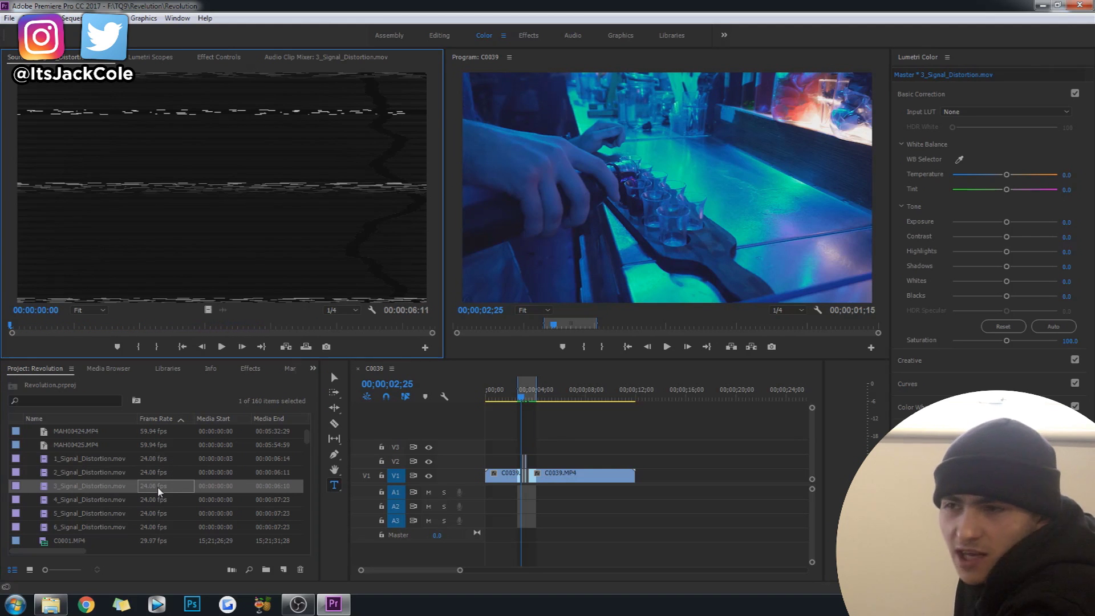
{"action": "key", "text": "space"}
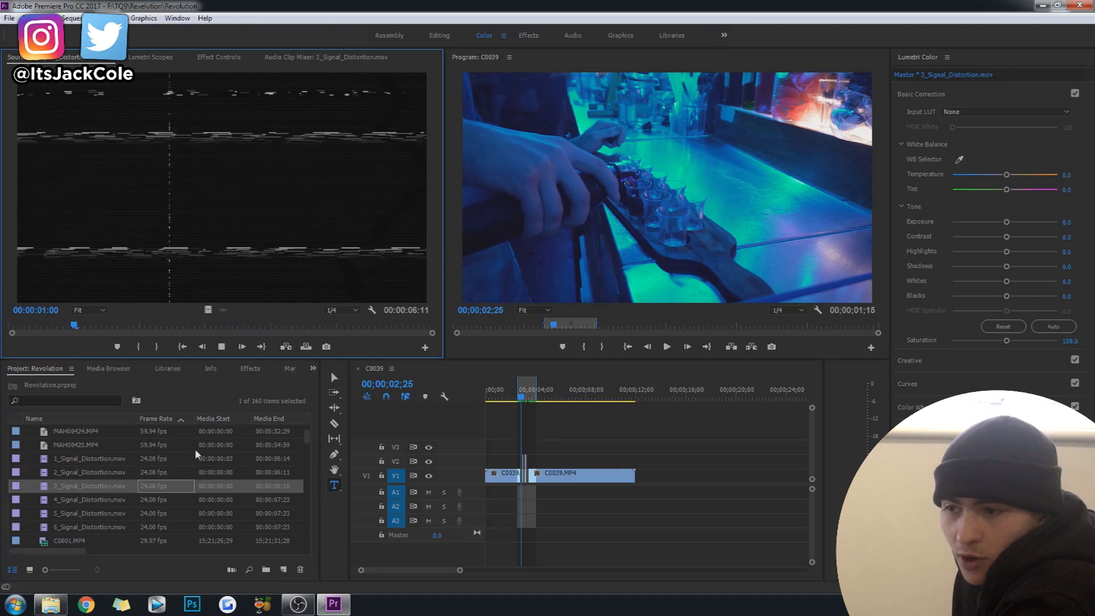
- Preview 4_Signal_Distortion.mov, 5_Signal_Distortion.mov and 6_Signal_Distortion.mov in the source monitor
{"action": "double_click", "coordinate": [158, 499]}
{"action": "left_click", "coordinate": [279, 323]}
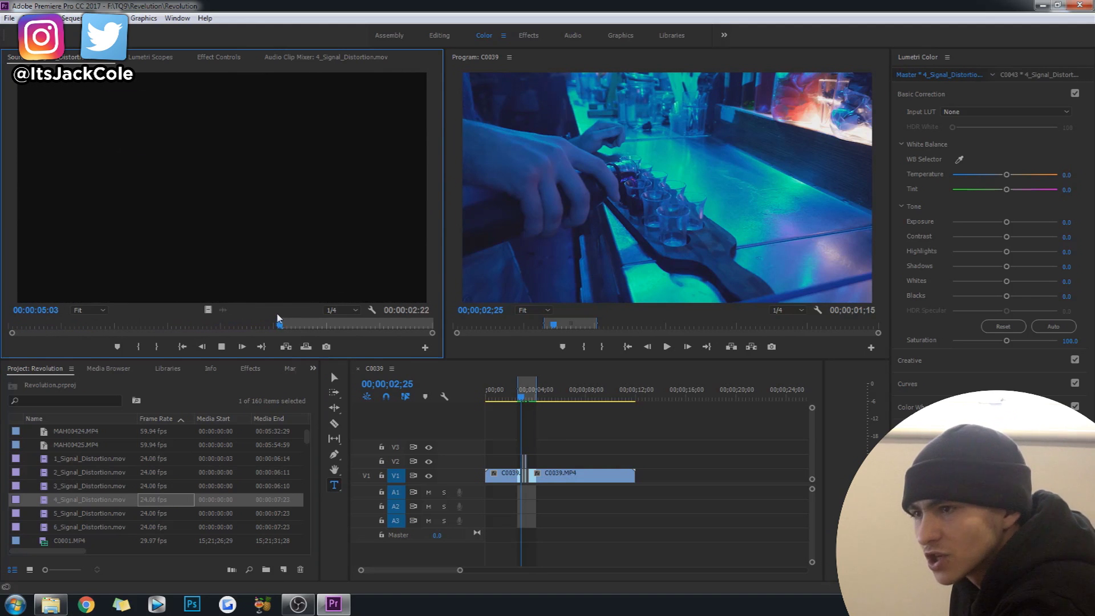
{"action": "key", "text": "space"}
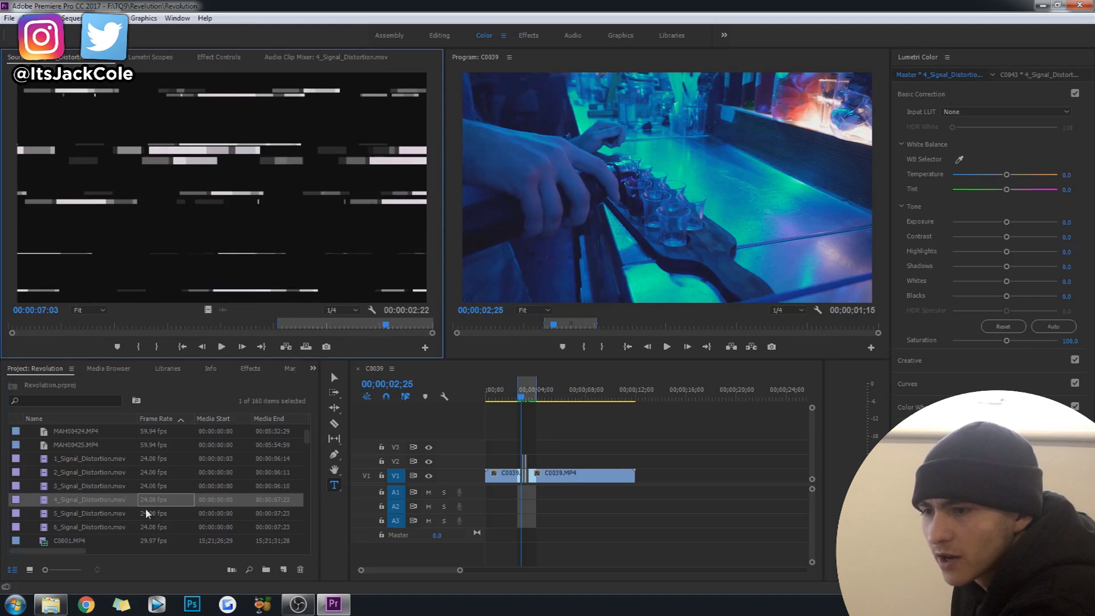
{"action": "double_click", "coordinate": [146, 512]}
{"action": "left_click_drag", "start_coordinate": [75, 326], "coordinate": [5, 312]}
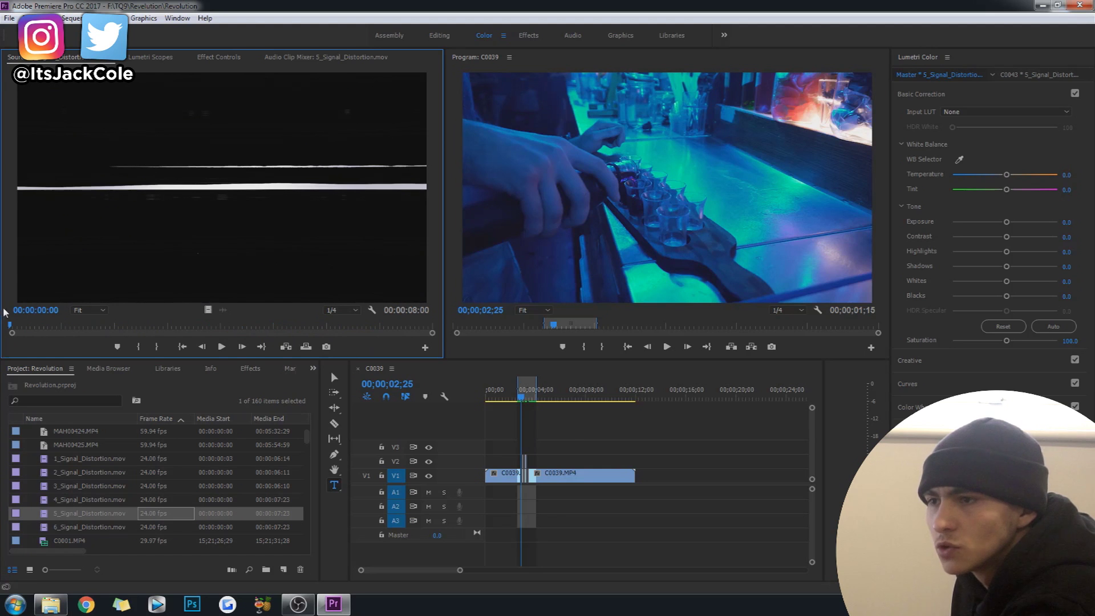
{"action": "double_click", "coordinate": [166, 529]}
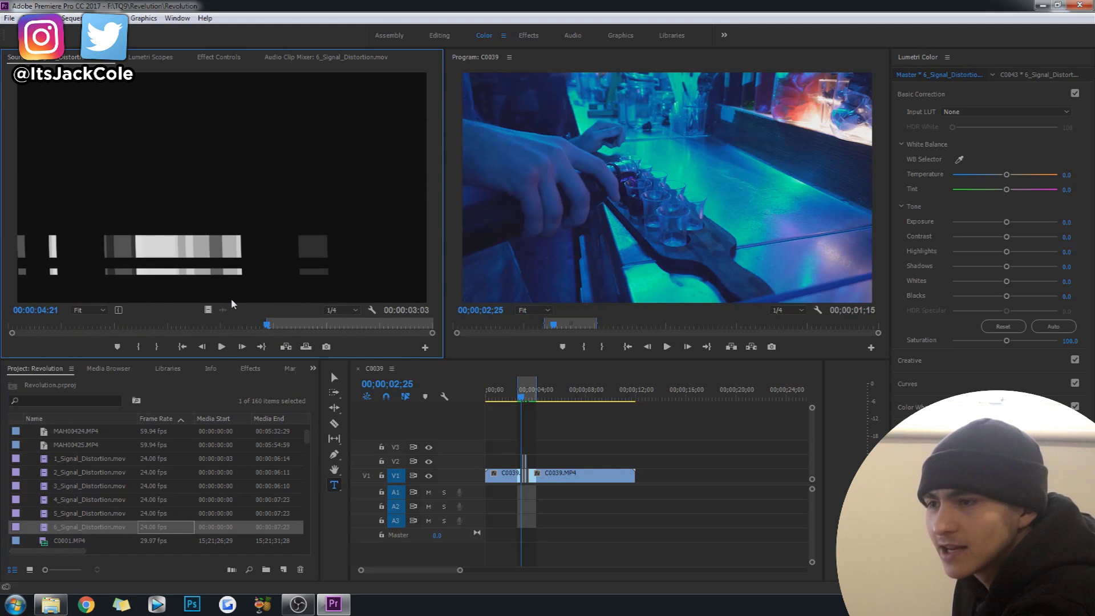
{"action": "key", "text": "space"}
{"action": "key", "text": "space"}
{"action": "scroll", "coordinate": [166, 488], "scroll_direction": "up", "scroll_amount": 4}
{"action": "scroll", "coordinate": [166, 488], "scroll_direction": "down", "scroll_amount": 2}
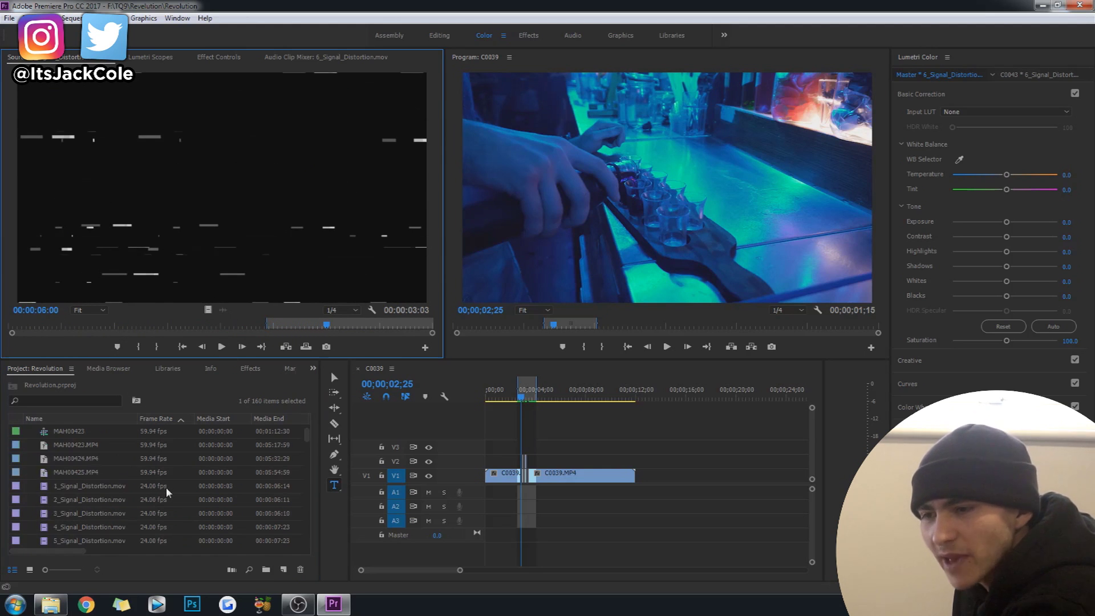
{"action": "scroll", "coordinate": [166, 487], "scroll_direction": "down", "scroll_amount": 2}
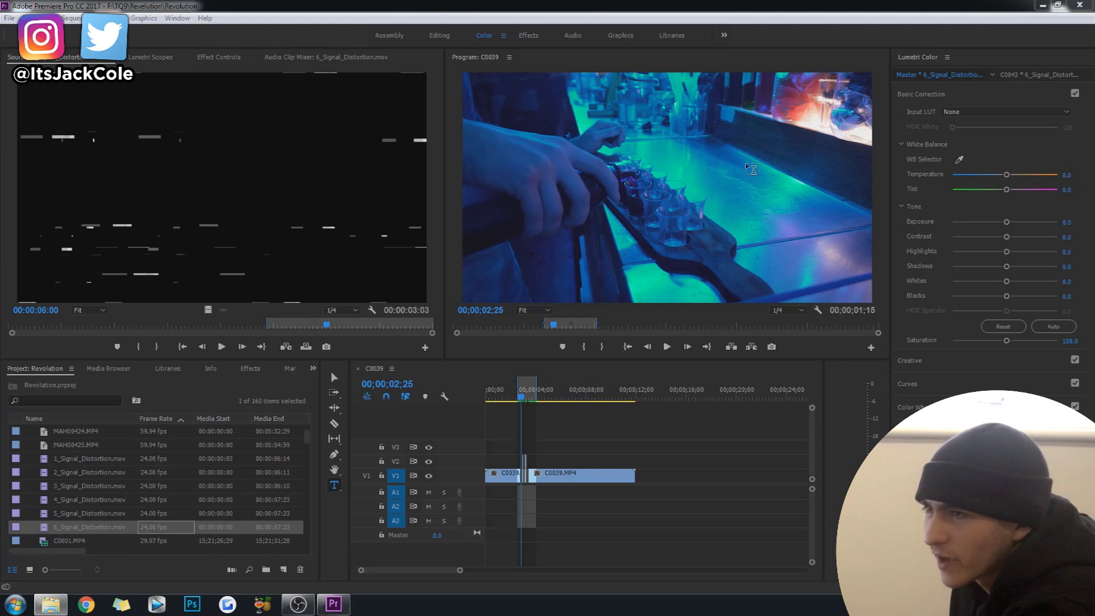
- Import the TOP10 GLITCH Sound Effect [High Quality].mp3 file into the project, keeping its name
{"action": "left_click", "coordinate": [578, 5]}
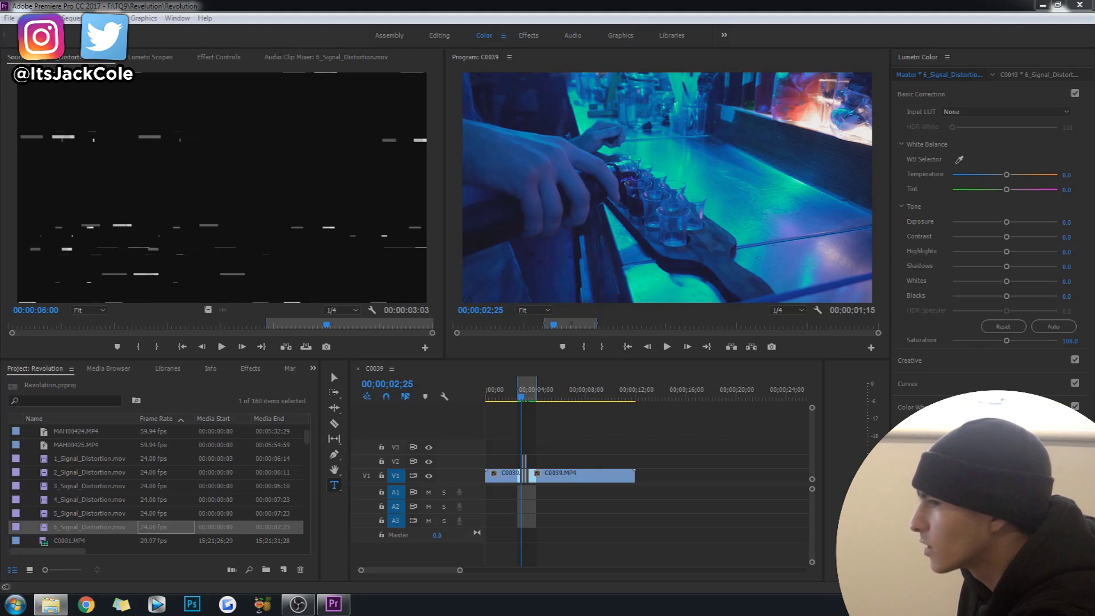
{"action": "left_click_drag", "start_coordinate": [426, 459], "coordinate": [214, 458]}
{"action": "left_click", "coordinate": [69, 540]}
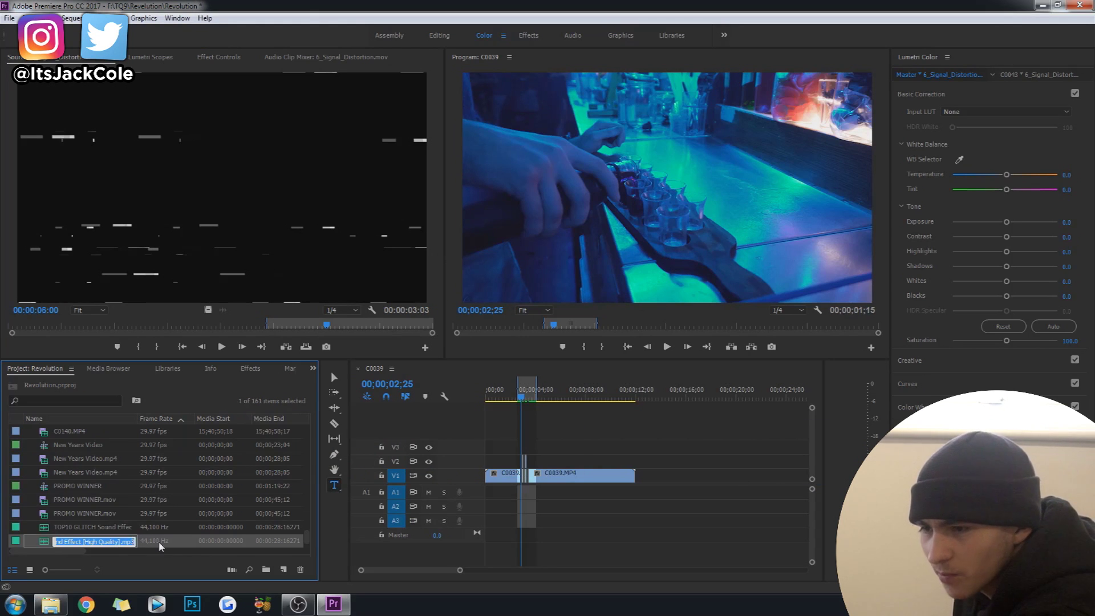
{"action": "key", "text": "Return"}
- Delete the duplicate TOP10 GLITCH Sound Effect item from the project, including its clip references in sequences
{"action": "left_click", "coordinate": [142, 525]}
{"action": "key", "text": "Delete"}
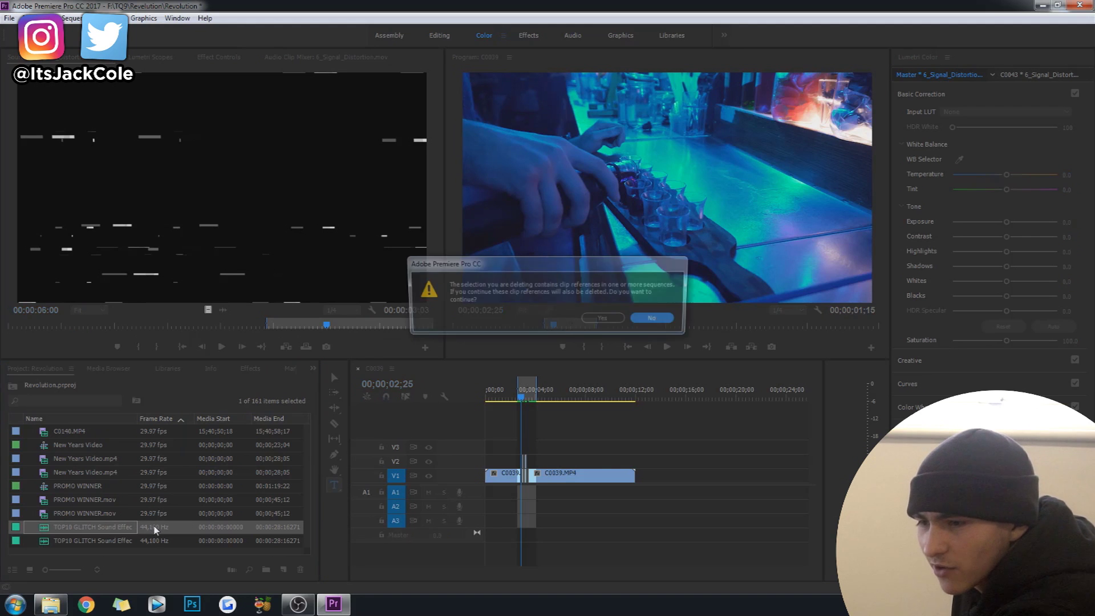
{"action": "key", "text": "Return"}
{"action": "left_click", "coordinate": [164, 523]}
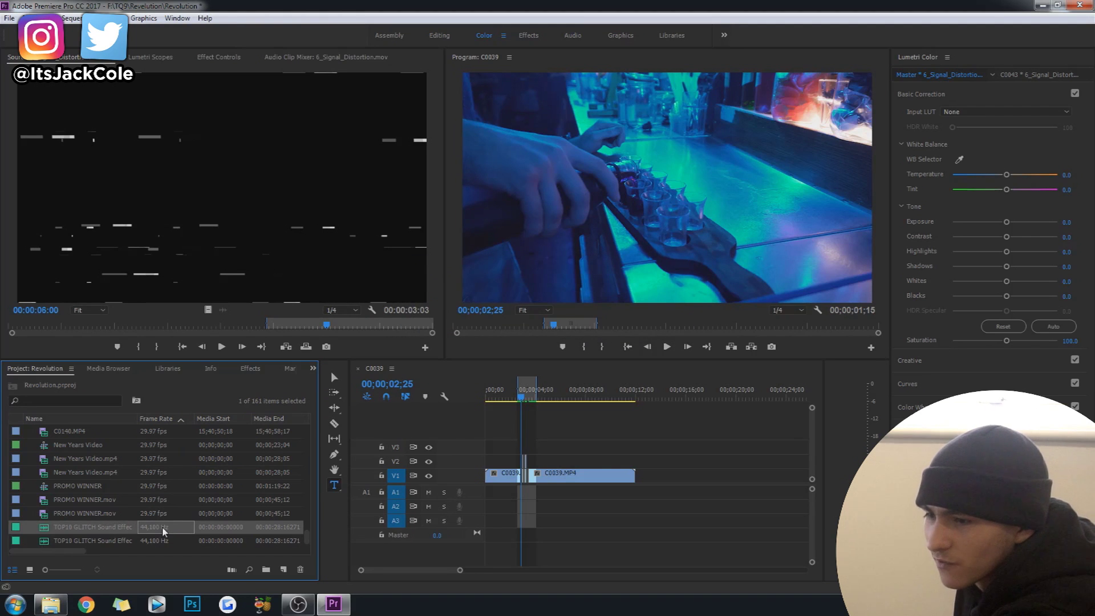
{"action": "key", "text": "Delete"}
{"action": "left_click", "coordinate": [605, 319]}
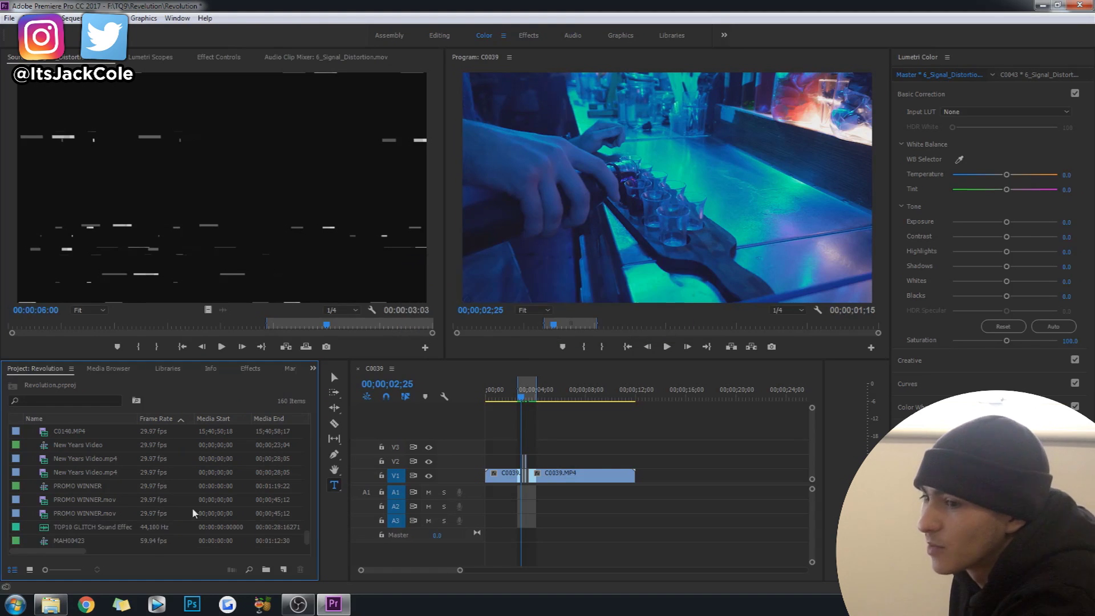
- Open the remaining TOP10 GLITCH Sound Effect in the source monitor and listen to its first glitch sounds
{"action": "double_click", "coordinate": [163, 527]}
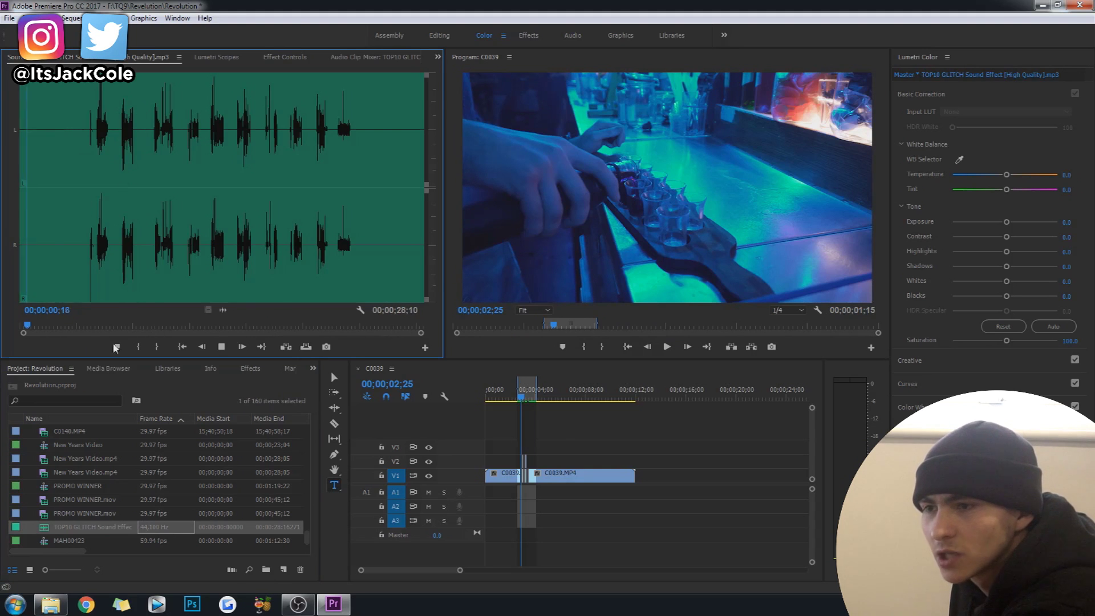
{"action": "left_click", "coordinate": [56, 240]}
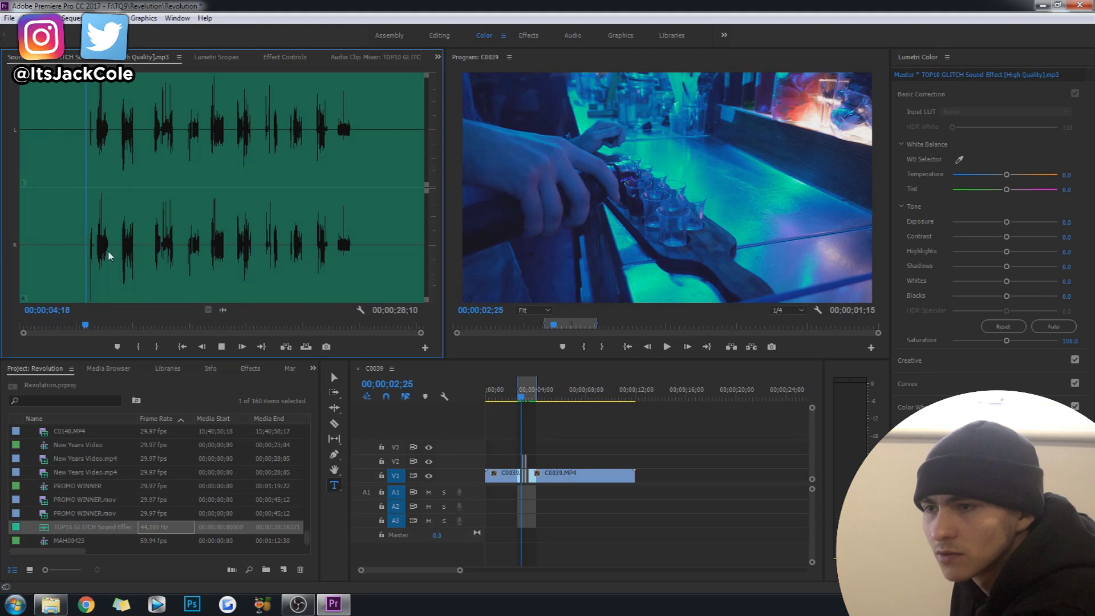
{"action": "key", "text": "space"}
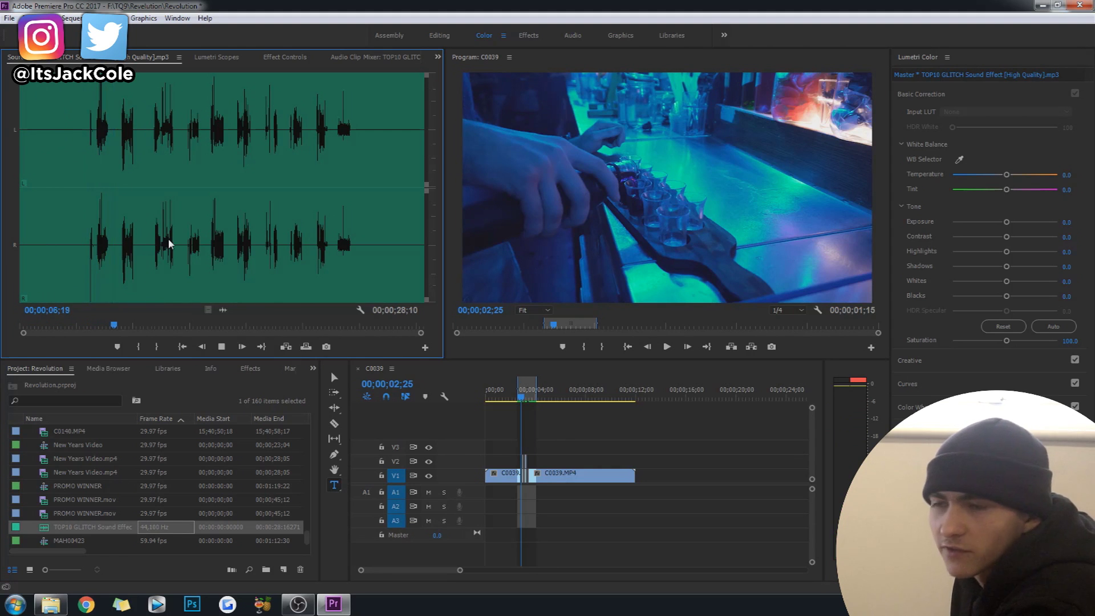
{"action": "key", "text": "space"}
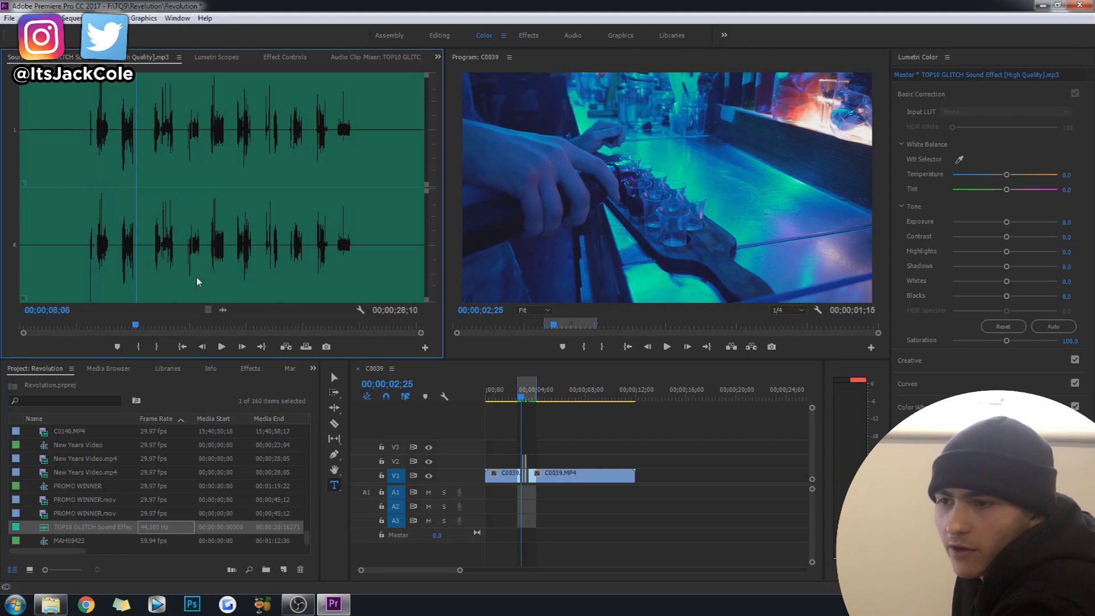
- Go back to the signal distortion clips in the project and preview 1_Signal_Distortion.mov and 2_Signal_Distortion.mov again
{"action": "left_click_drag", "start_coordinate": [48, 528], "coordinate": [21, 532]}
{"action": "scroll", "coordinate": [135, 487], "scroll_direction": "up", "scroll_amount": 6}
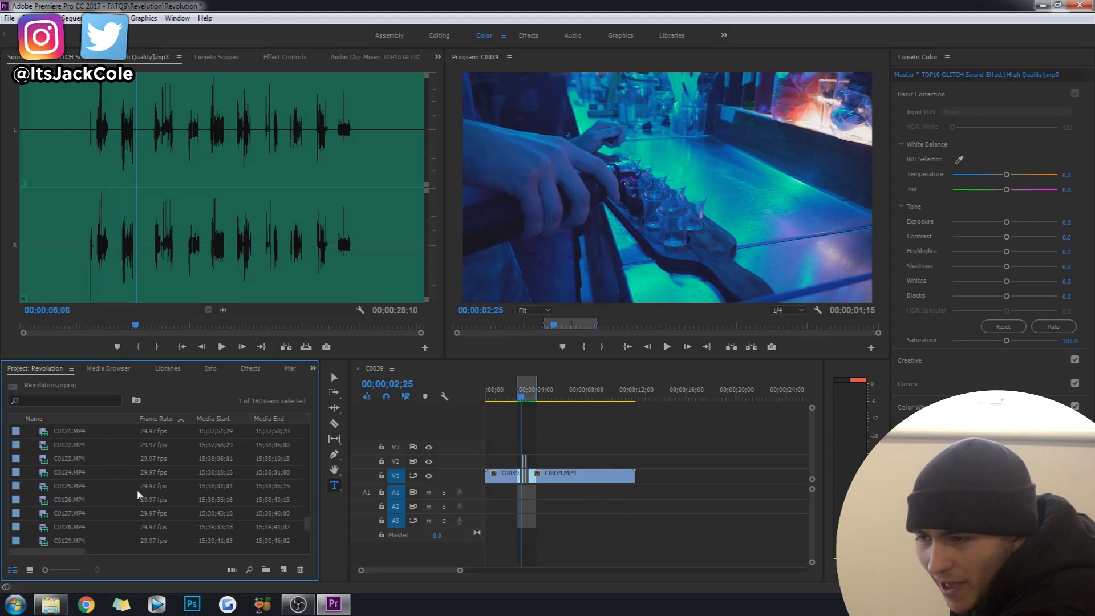
{"action": "left_click_drag", "start_coordinate": [302, 466], "coordinate": [312, 431]}
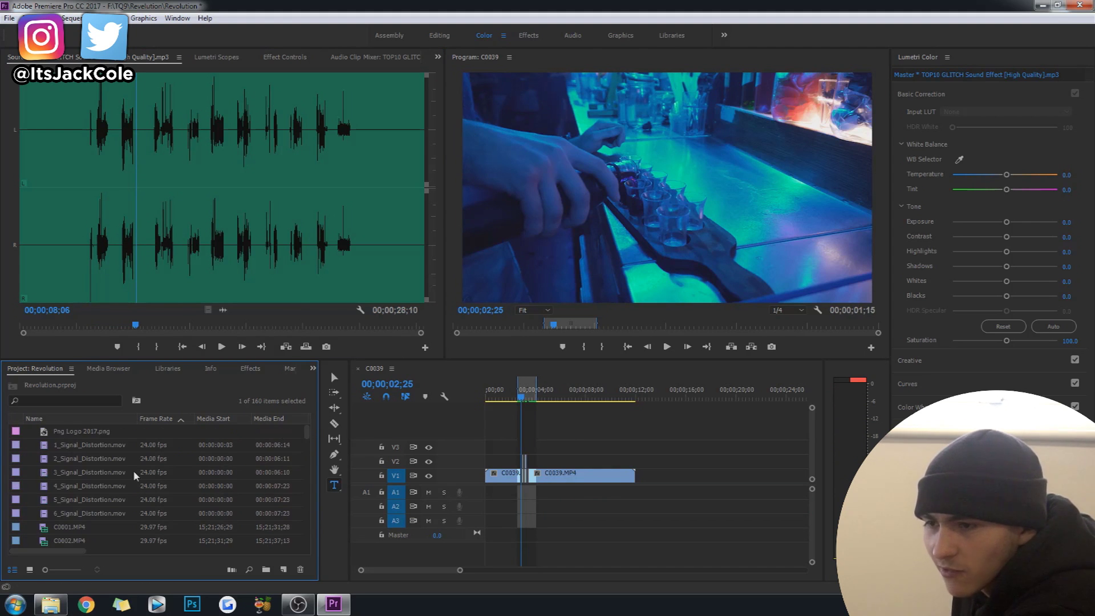
{"action": "double_click", "coordinate": [46, 450]}
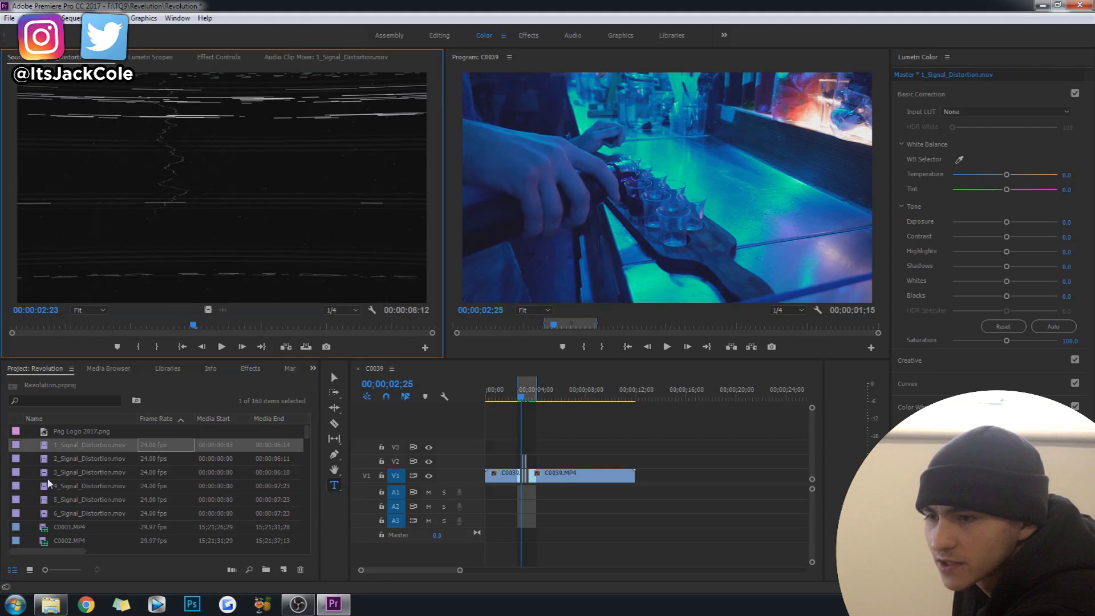
{"action": "double_click", "coordinate": [47, 460]}
{"action": "key", "text": "space"}
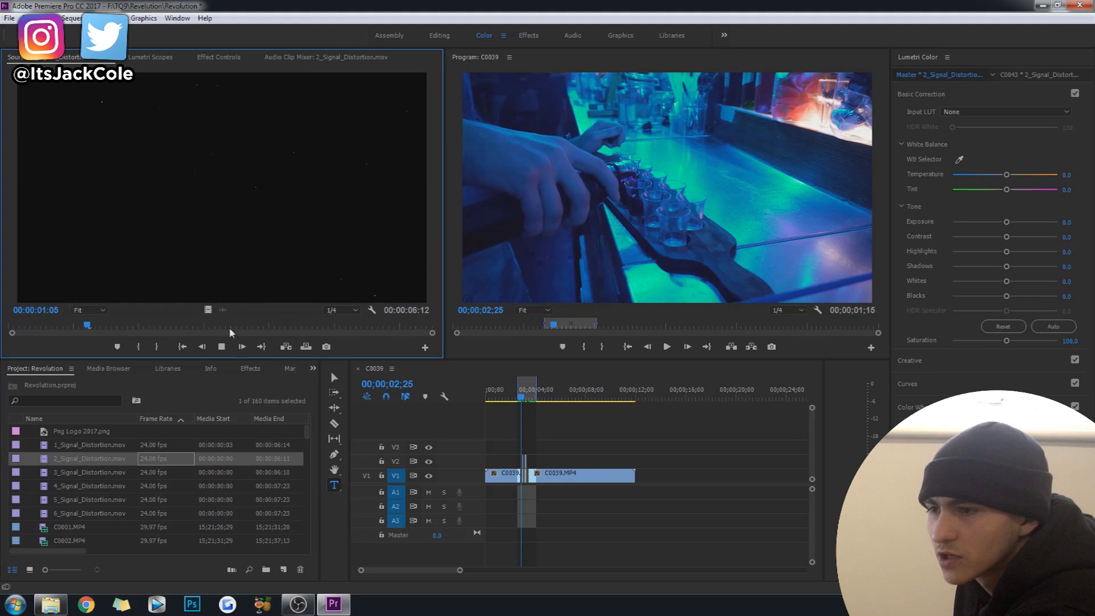
- Place 2_Signal_Distortion.mov on V2 above the last C0039 clip, starting at about 00;00;05;16, and move the playhead to 00;00;06;25
{"action": "left_click_drag", "start_coordinate": [251, 327], "coordinate": [561, 460]}
{"action": "left_click", "coordinate": [559, 397]}
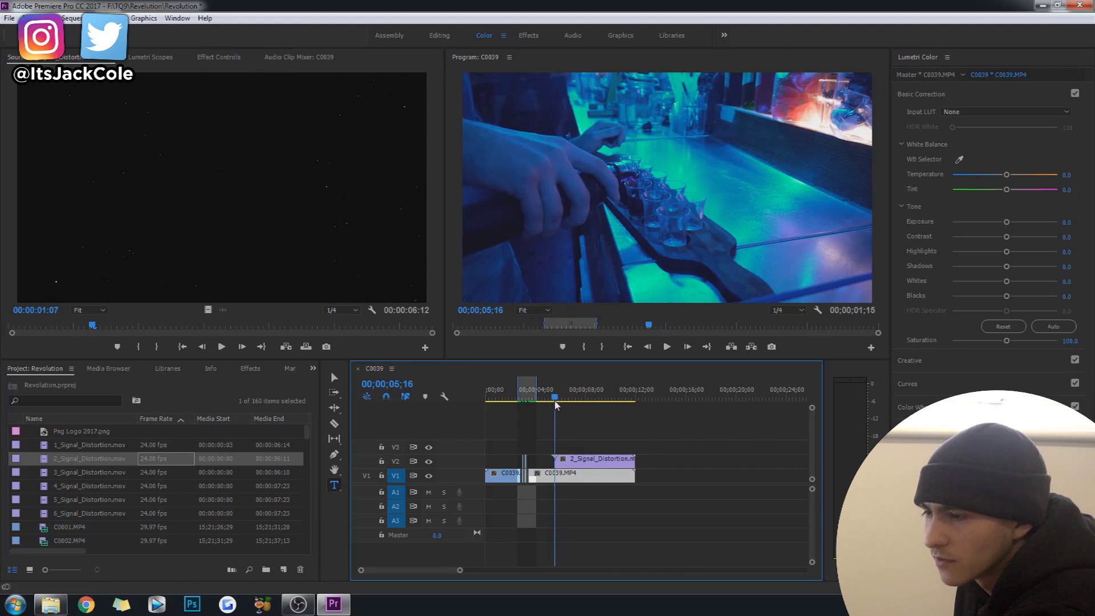
{"action": "left_click", "coordinate": [594, 462]}
{"action": "left_click", "coordinate": [571, 396]}
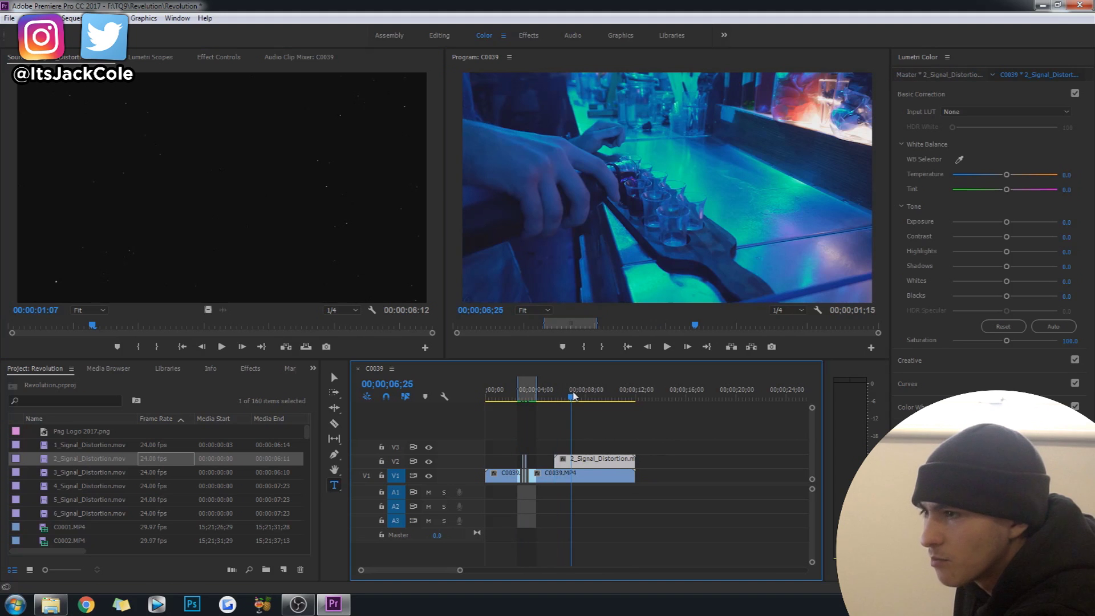
{"action": "left_click", "coordinate": [613, 441]}
{"action": "left_click_drag", "start_coordinate": [604, 464], "coordinate": [596, 378]}
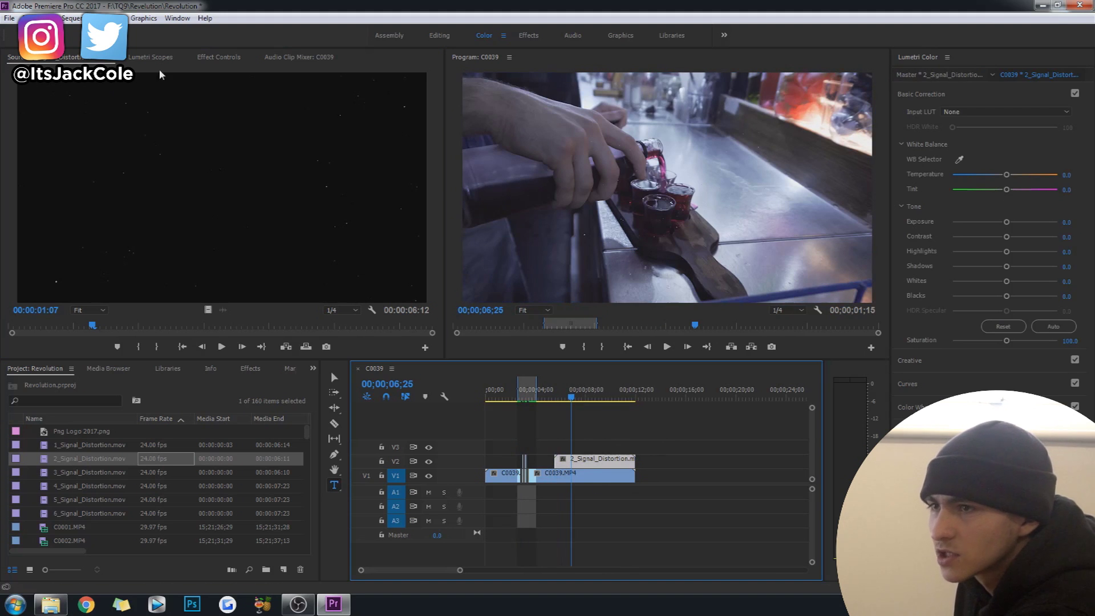
- Set the scale of the 2_Signal_Distortion.mov clip on V2 to 200, then deselect it
{"action": "left_click", "coordinate": [150, 57]}
{"action": "left_click", "coordinate": [219, 57]}
{"action": "left_click", "coordinate": [144, 126]}
{"action": "type", "text": "20"}
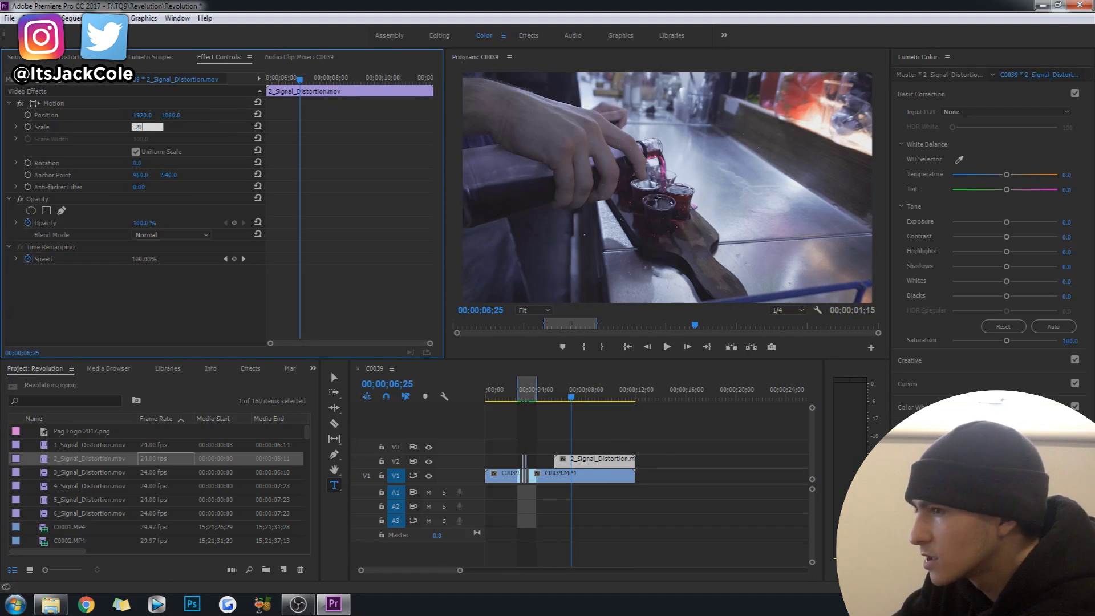
{"action": "type", "text": "0"}
{"action": "key", "text": "Return"}
{"action": "left_click", "coordinate": [645, 433]}
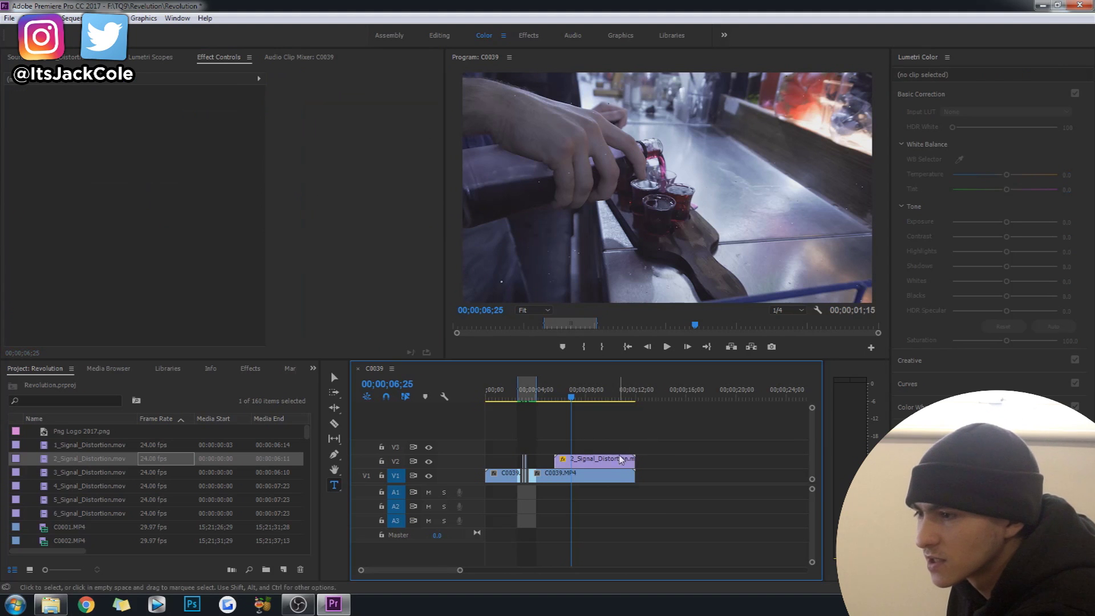
- Save the project and select the 2_Signal_Distortion.mov clip on V2
{"action": "left_click", "coordinate": [620, 462]}
{"action": "key", "text": "ctrl+s"}
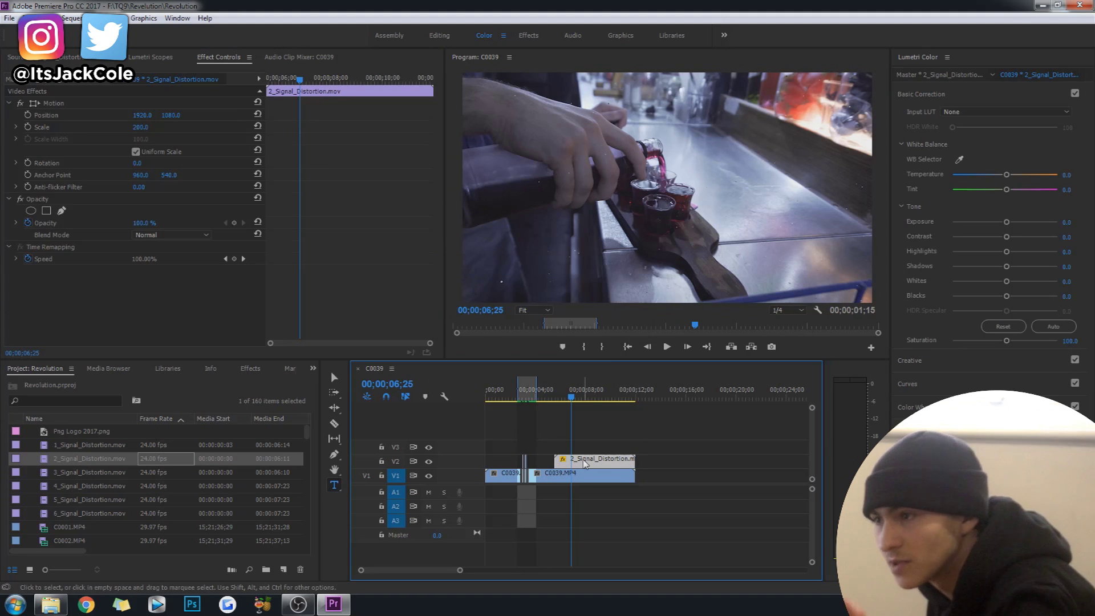
{"action": "left_click", "coordinate": [600, 448]}
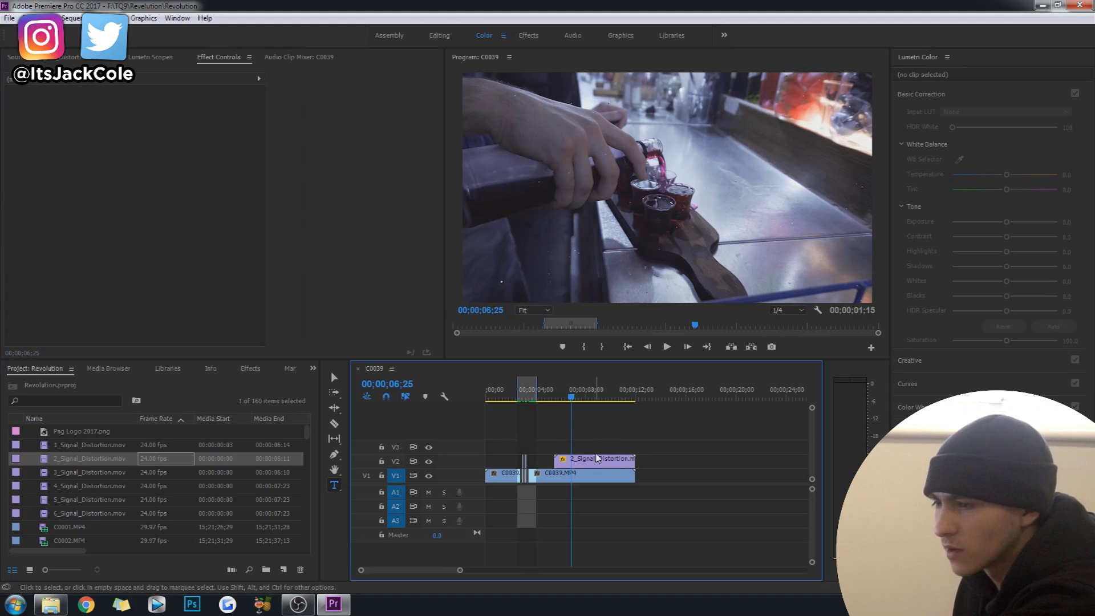
{"action": "left_click", "coordinate": [597, 463]}
{"action": "left_click", "coordinate": [582, 422]}
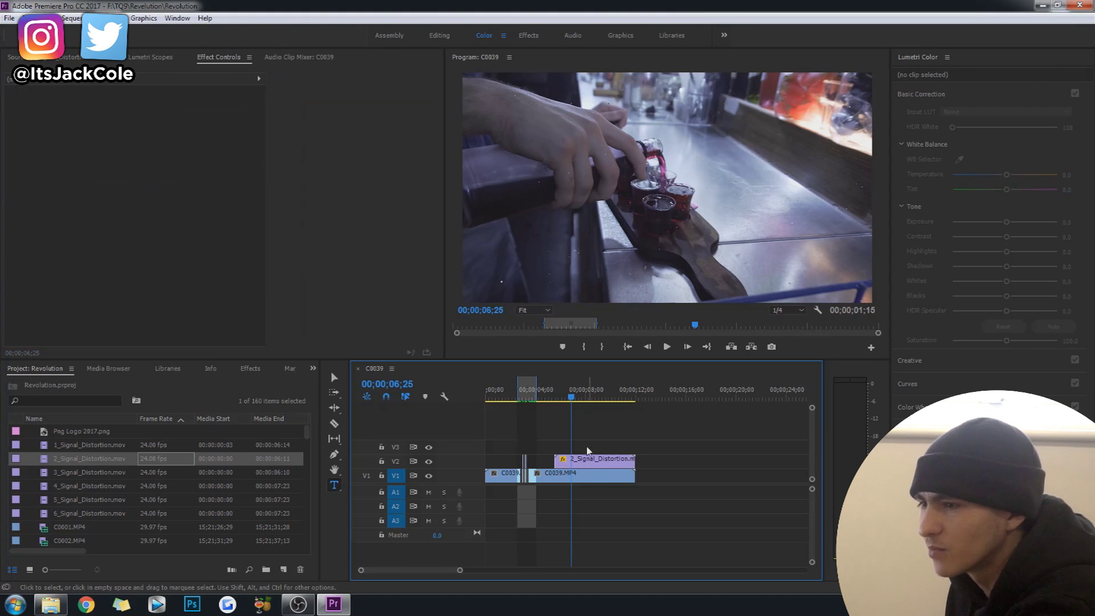
{"action": "left_click", "coordinate": [593, 463]}
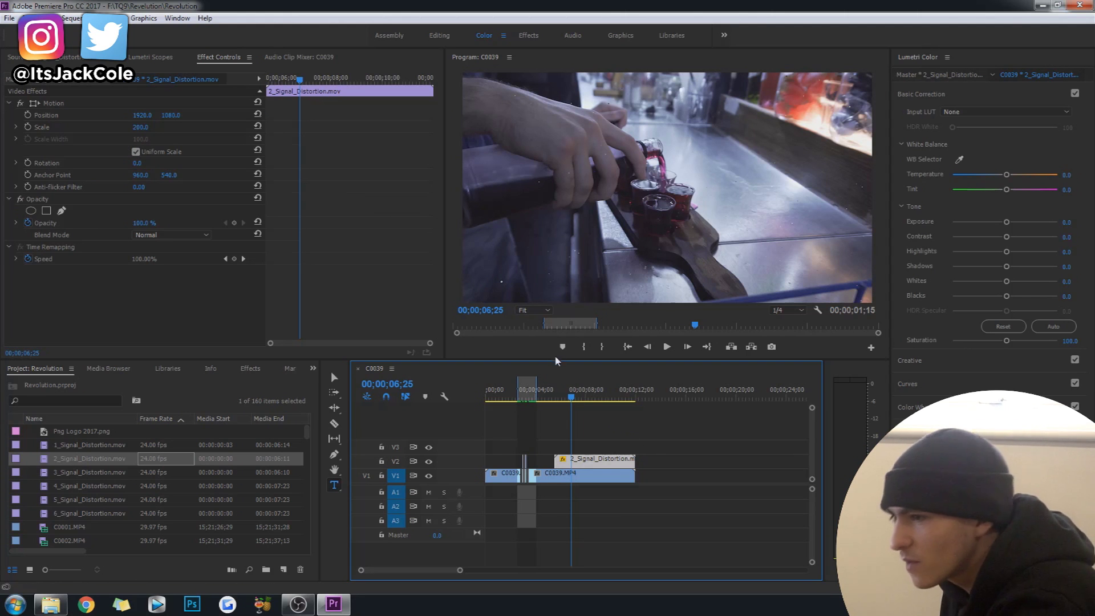
- Place the TOP10 GLITCH Sound Effect from the project on A1 at 00;00;05;16, aligned with the distortion clip's start
{"action": "left_click", "coordinate": [554, 397]}
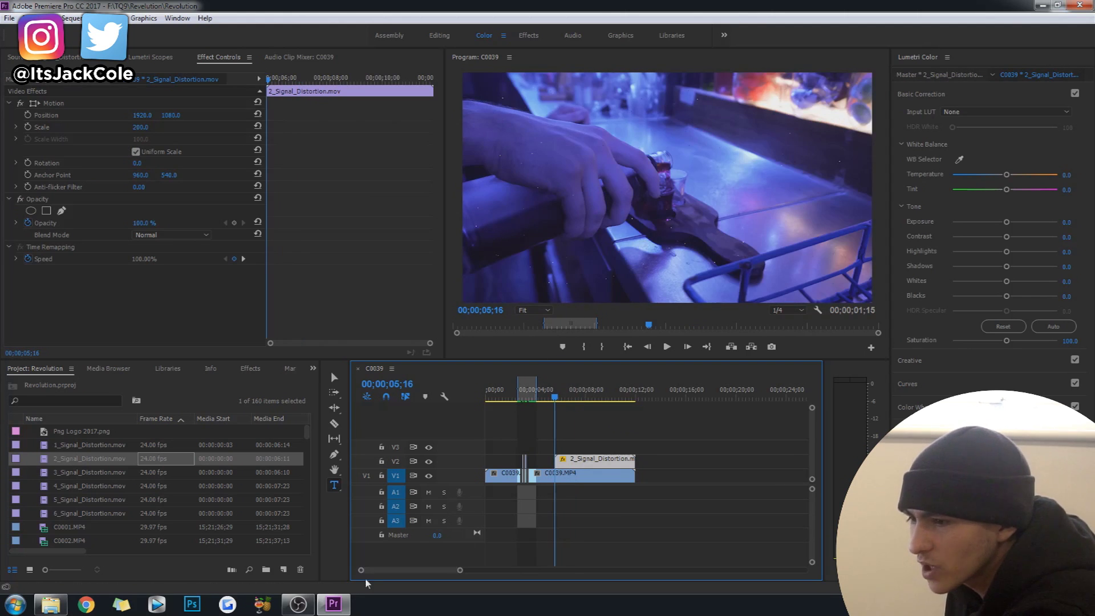
{"action": "scroll", "coordinate": [292, 522], "scroll_direction": "down", "scroll_amount": 5}
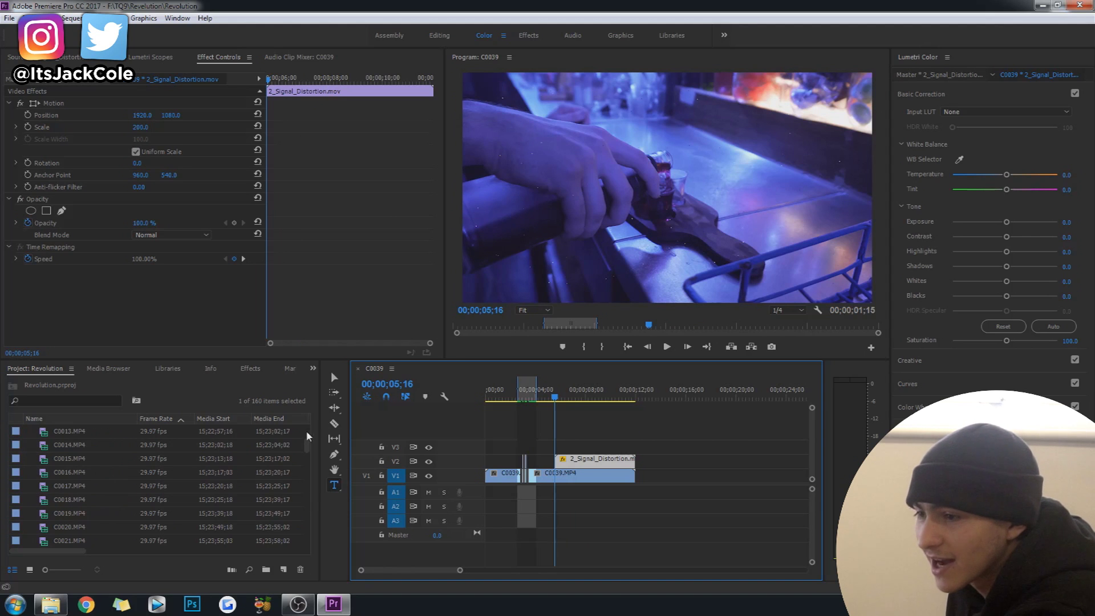
{"action": "left_click_drag", "start_coordinate": [307, 443], "coordinate": [292, 555]}
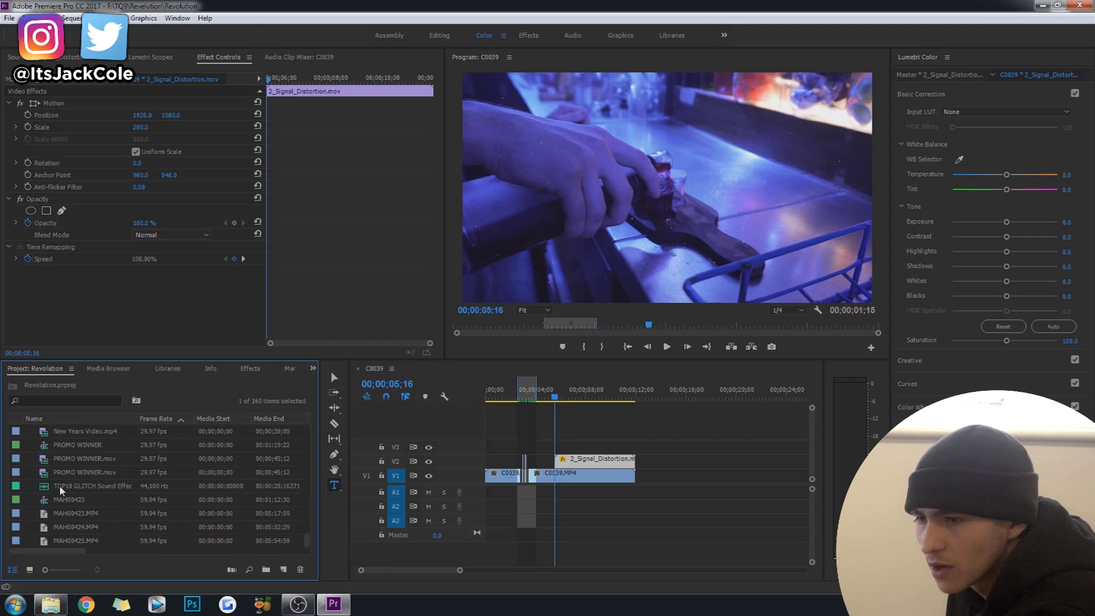
{"action": "left_click_drag", "start_coordinate": [61, 491], "coordinate": [565, 495]}
- Play the sequence from the glitch slices and shorten the TOP10 GLITCH Sound Effect on A1 to end at about 00;00;06;26
{"action": "left_click_drag", "start_coordinate": [459, 569], "coordinate": [385, 573]}
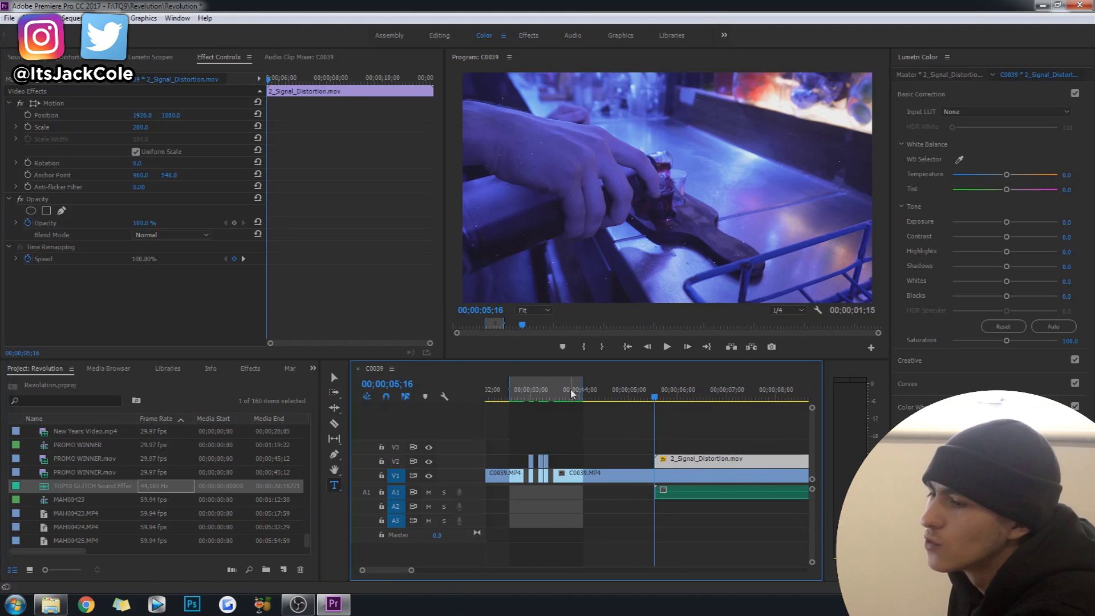
{"action": "left_click", "coordinate": [526, 386]}
{"action": "key", "text": "space"}
{"action": "scroll", "coordinate": [740, 404], "scroll_direction": "up", "scroll_amount": 2}
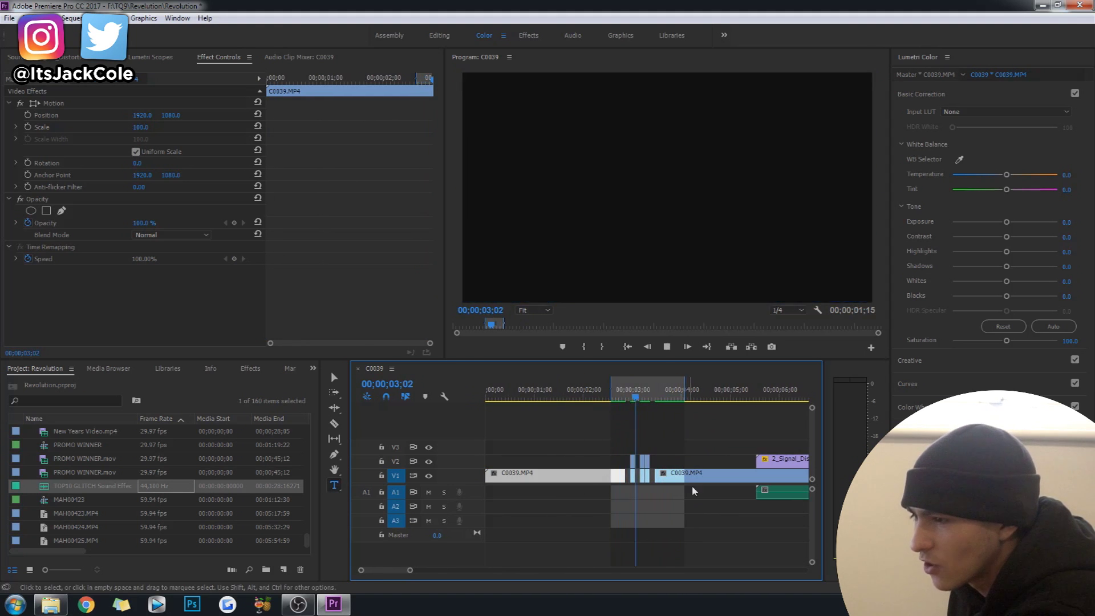
{"action": "left_click_drag", "start_coordinate": [780, 490], "coordinate": [675, 495]}
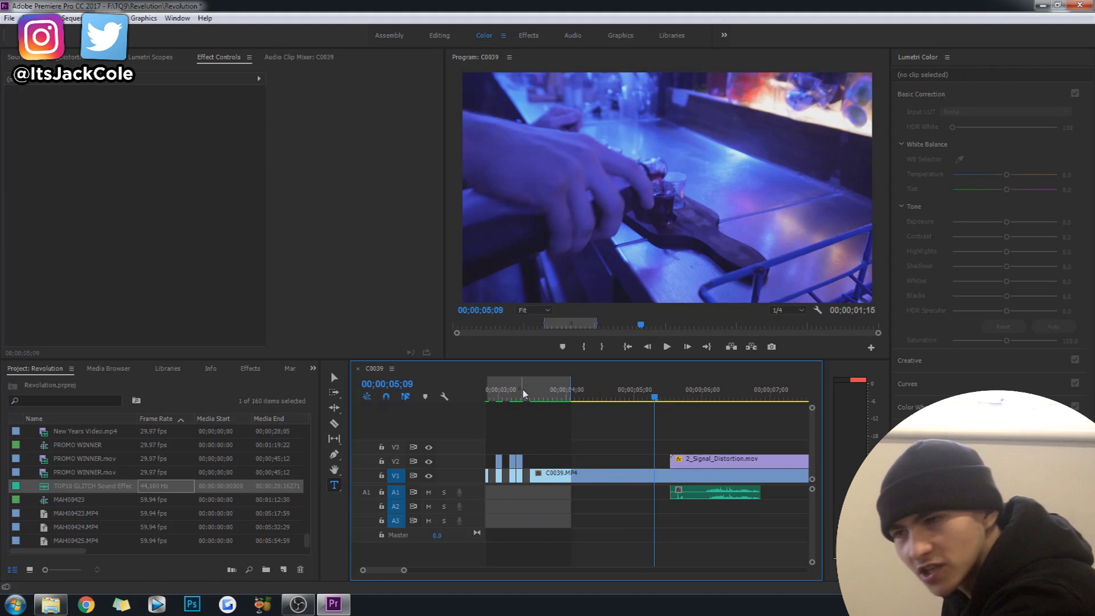
- View the colour-shifted slice at 00;00;03;09 and save the project
{"action": "mouse_move", "coordinate": [524, 394]}
{"action": "left_mouse_down"}
{"action": "mouse_move", "coordinate": [511, 397]}
{"action": "mouse_move", "coordinate": [523, 403]}
{"action": "left_mouse_up"}
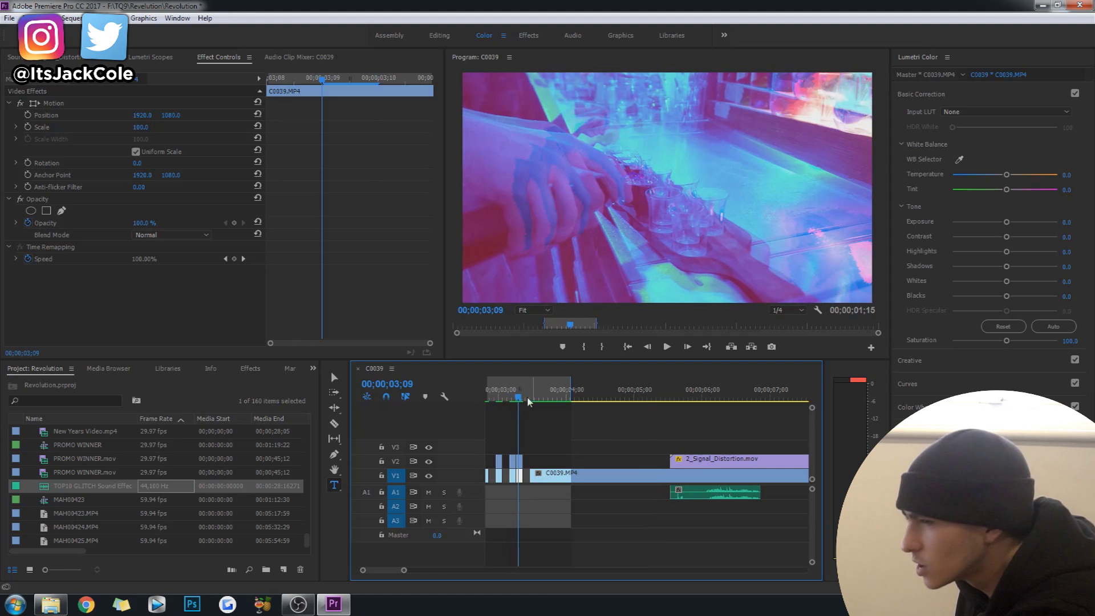
{"action": "left_click", "coordinate": [599, 432]}
{"action": "key", "text": "ctrl+s"}
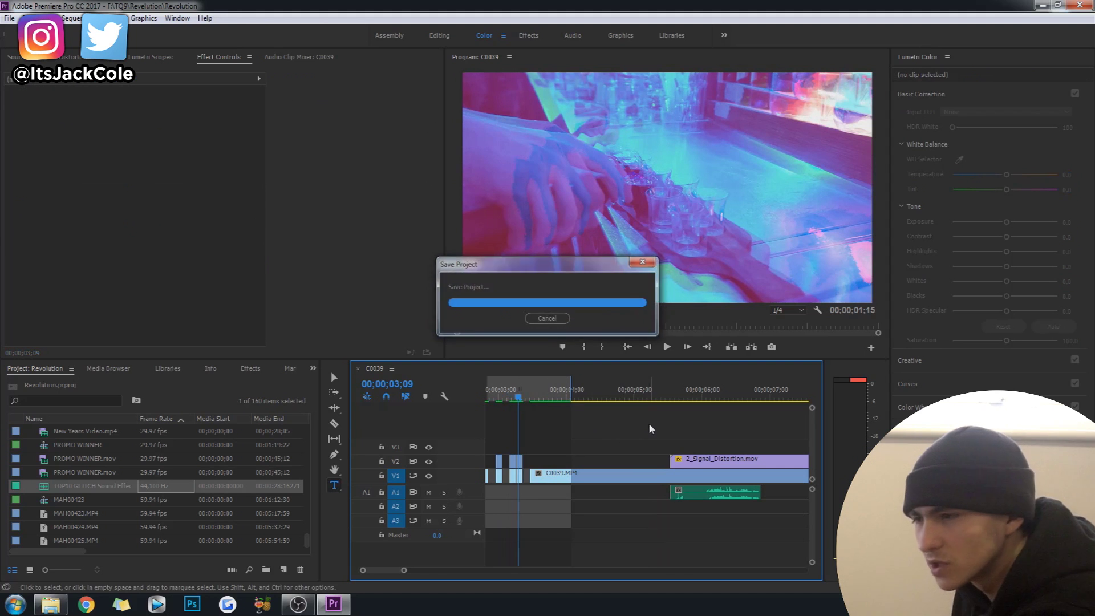
- Shift the glitch sound on A1 two frames earlier to start at about 00;00;05;14, and check its peak at 00;00;05;17
{"action": "left_click", "coordinate": [677, 399]}
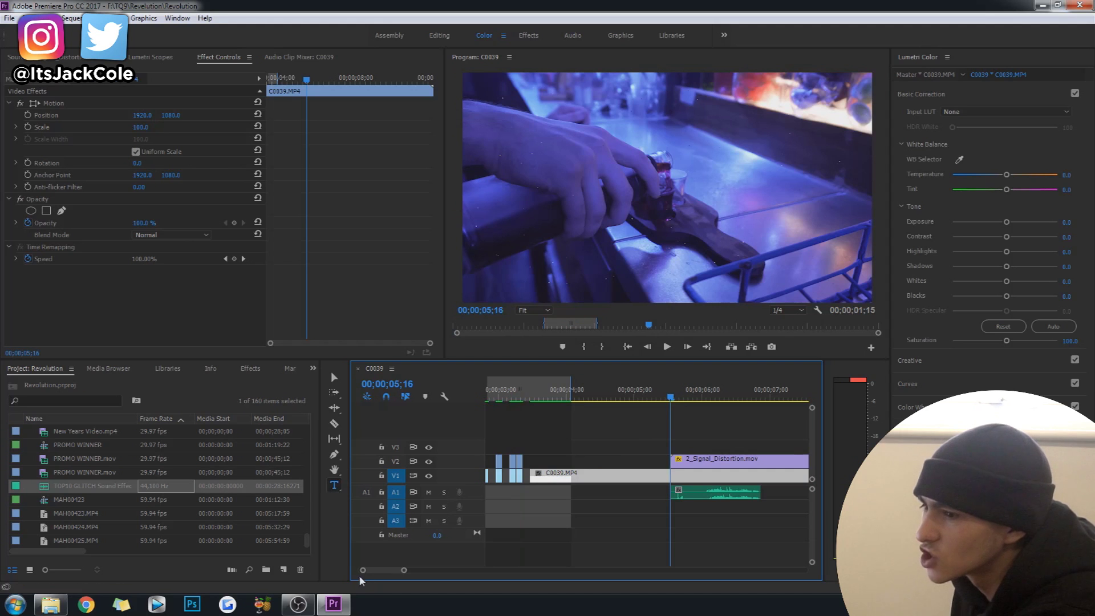
{"action": "left_click_drag", "start_coordinate": [361, 571], "coordinate": [376, 570]}
{"action": "left_click_drag", "start_coordinate": [715, 495], "coordinate": [687, 496]}
{"action": "left_click", "coordinate": [660, 394]}
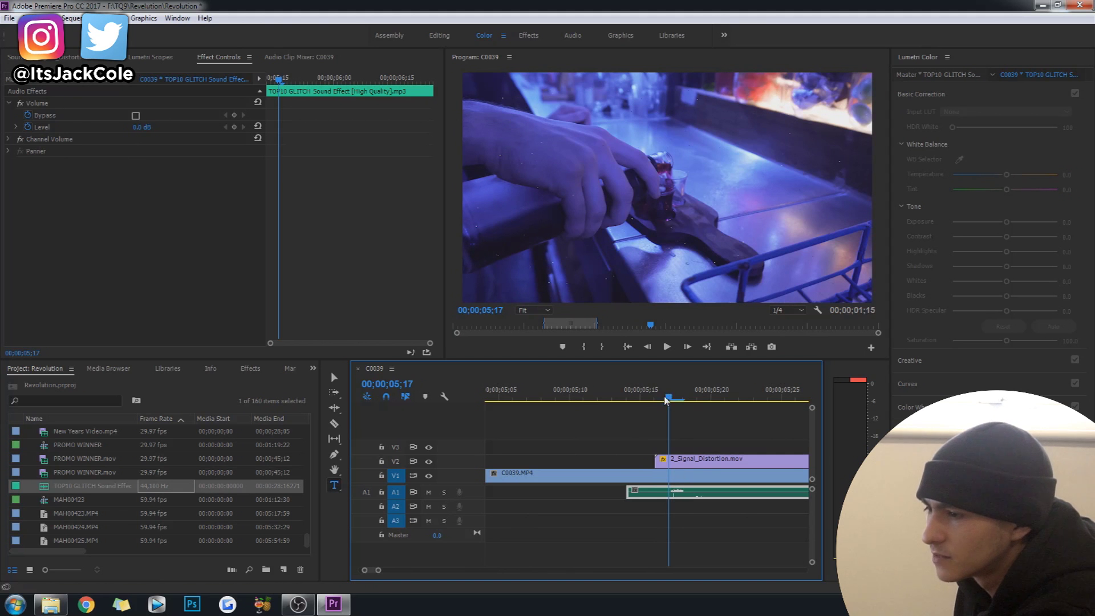
{"action": "key", "text": "Left"}
{"action": "key", "text": "Left"}
{"action": "key", "text": "Right"}
{"action": "key", "text": "Right"}
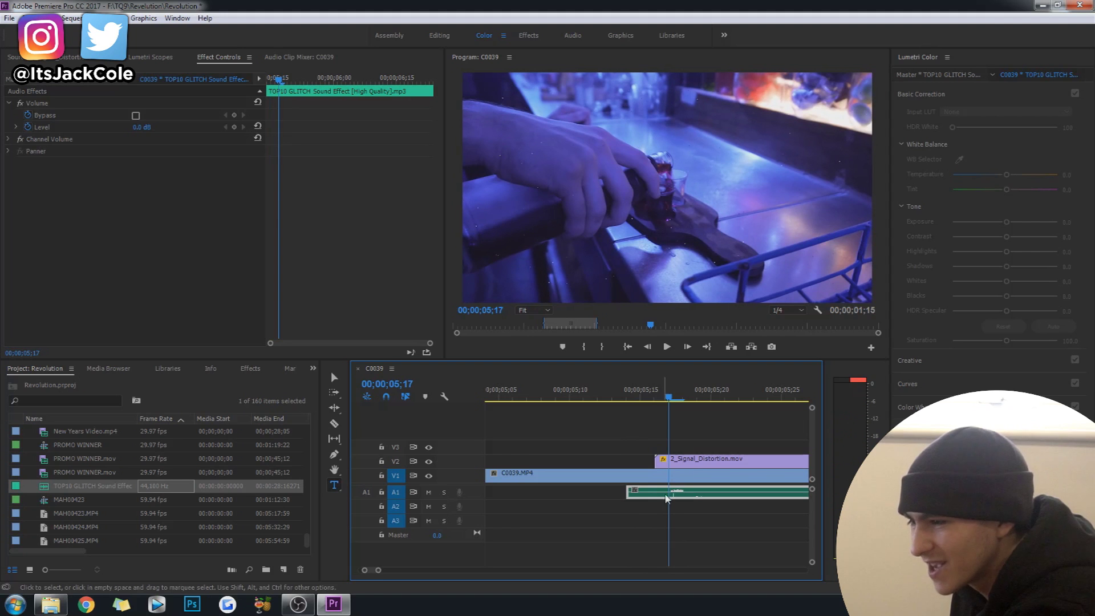
- Move the 2_Signal_Distortion.mov clip on V2 to start at 00;00;05;17 and split it at 00;00;05;20
{"action": "mouse_move", "coordinate": [695, 460]}
{"action": "left_mouse_down"}
{"action": "mouse_move", "coordinate": [581, 461]}
{"action": "mouse_move", "coordinate": [708, 468]}
{"action": "left_mouse_up"}
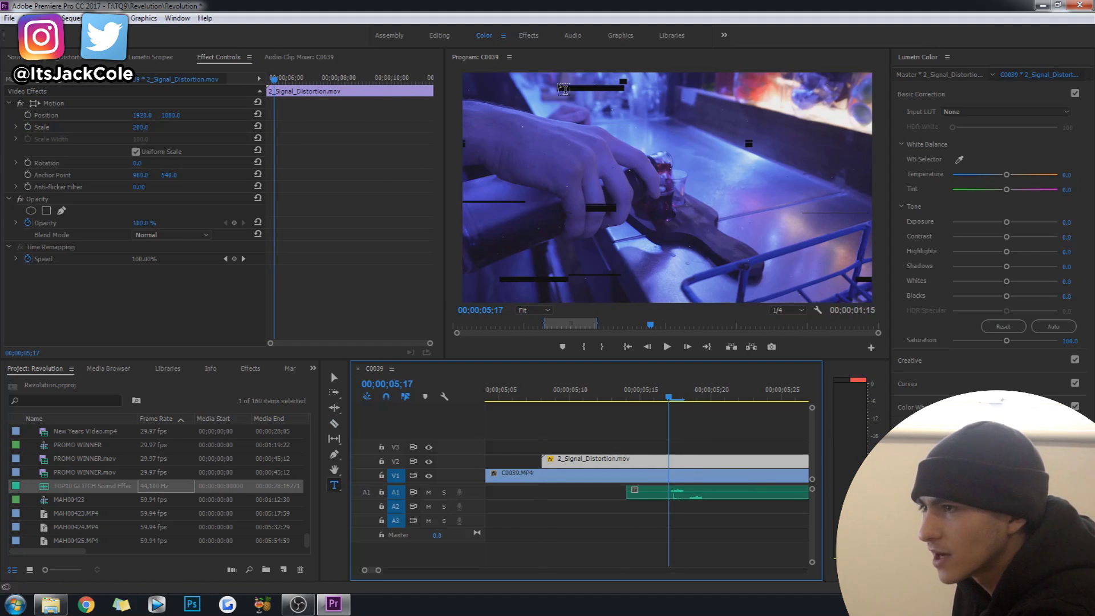
{"action": "key", "text": "ctrl+z"}
{"action": "left_click_drag", "start_coordinate": [669, 396], "coordinate": [706, 404]}
{"action": "key", "text": "c"}
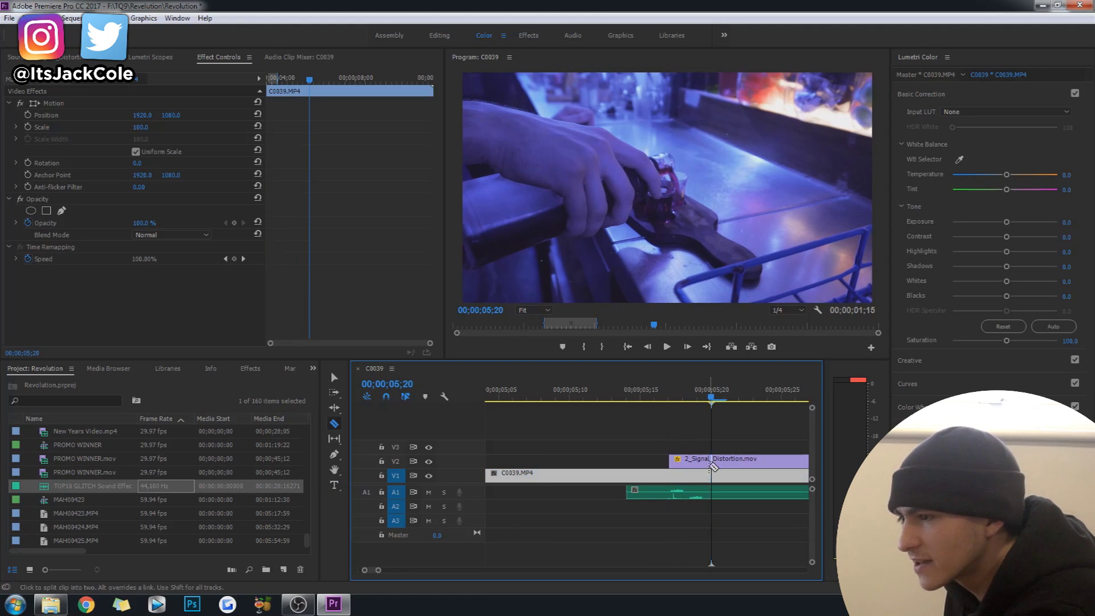
{"action": "left_click", "coordinate": [702, 394]}
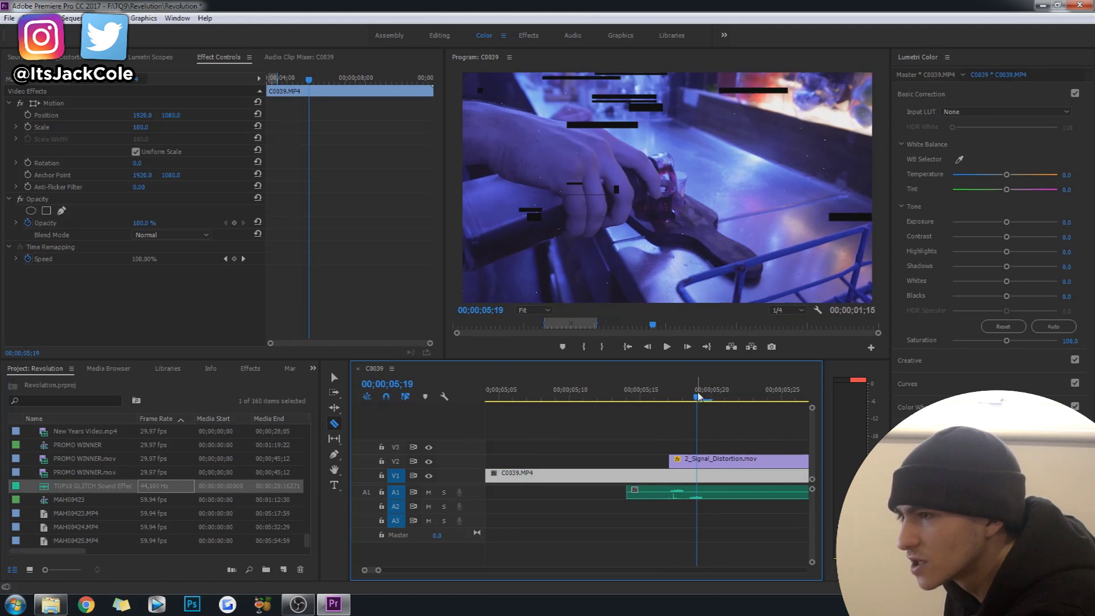
{"action": "left_click", "coordinate": [711, 399]}
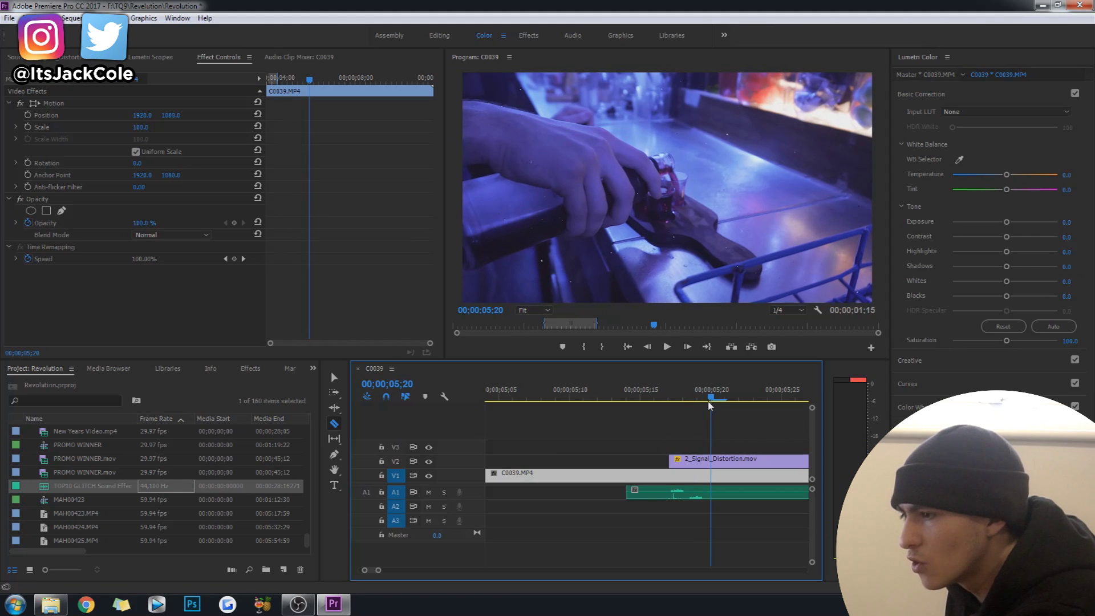
{"action": "left_click", "coordinate": [710, 459]}
{"action": "key", "text": "t"}
- Split the longer 2_Signal_Distortion.mov section again at 00;00;05;26
{"action": "left_click_drag", "start_coordinate": [710, 402], "coordinate": [785, 410]}
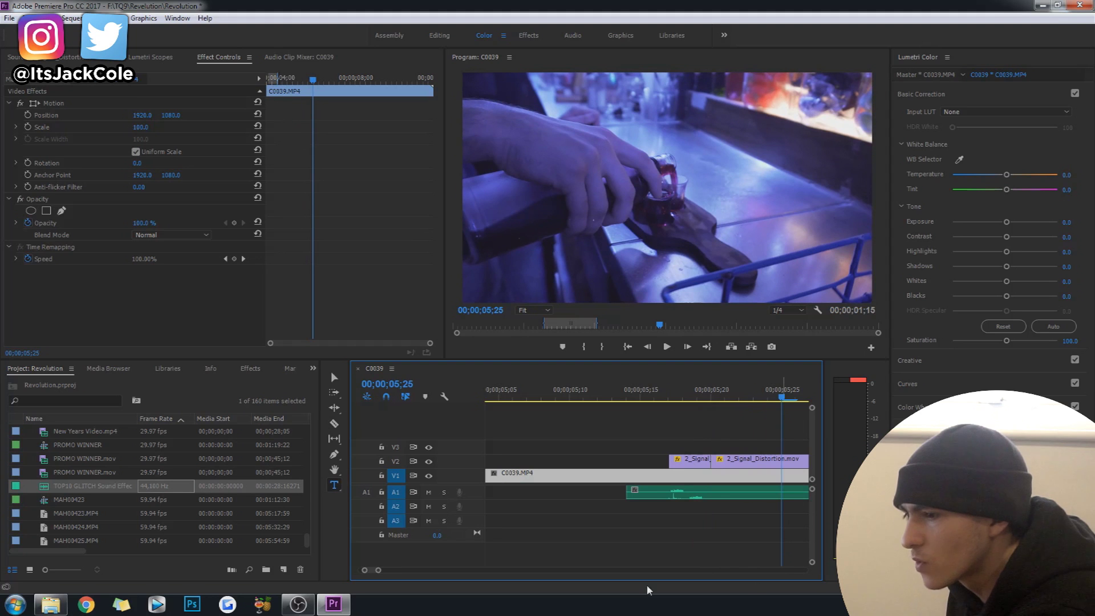
{"action": "left_click_drag", "start_coordinate": [377, 569], "coordinate": [399, 569]}
{"action": "left_click", "coordinate": [660, 399]}
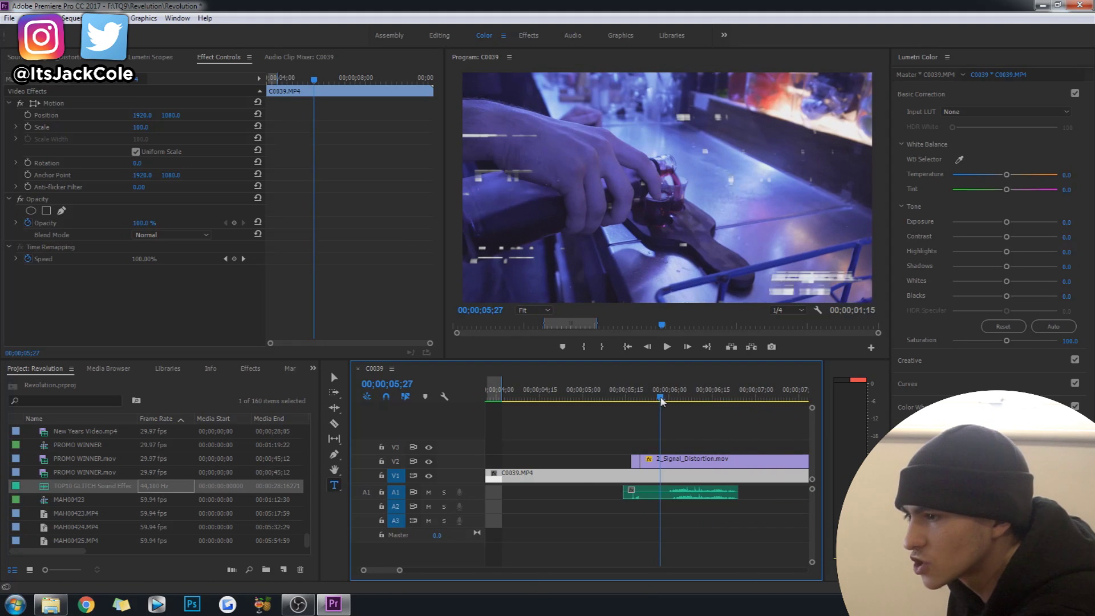
{"action": "left_click_drag", "start_coordinate": [661, 399], "coordinate": [657, 399]}
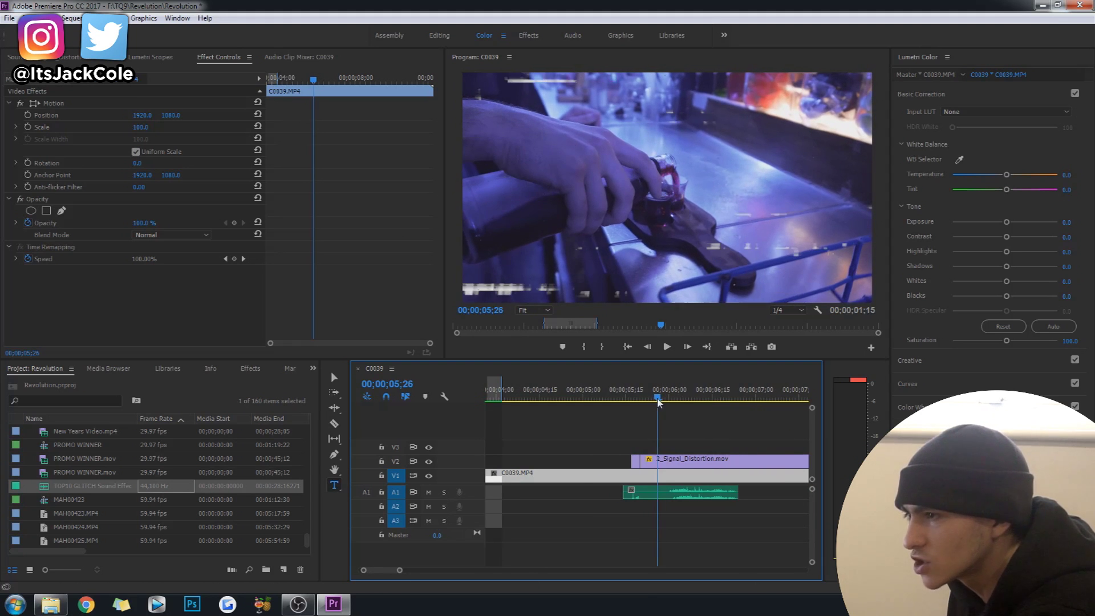
{"action": "key", "text": "c"}
{"action": "left_click", "coordinate": [651, 347]}
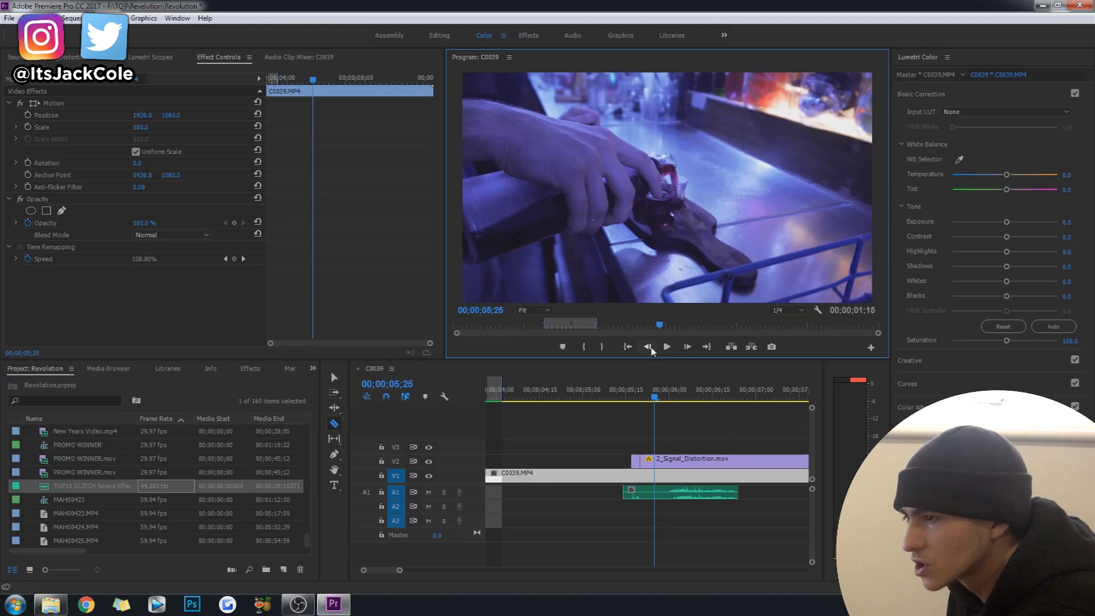
{"action": "left_click", "coordinate": [688, 349]}
{"action": "left_click", "coordinate": [658, 460]}
{"action": "key", "text": "t"}
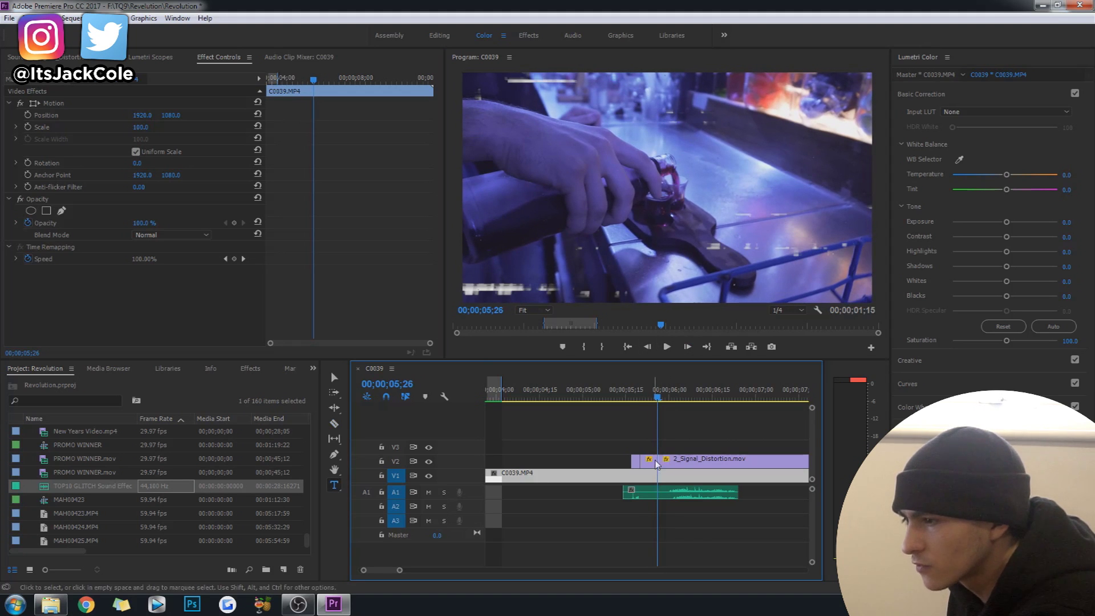
- Remove the distortion section between 00;00;05;20 and 00;00;05;26 and make the last section start at about 00;00;06;00
{"action": "left_click", "coordinate": [653, 460]}
{"action": "key", "text": "Delete"}
{"action": "left_click", "coordinate": [670, 462]}
{"action": "key", "text": "ctrl+z"}
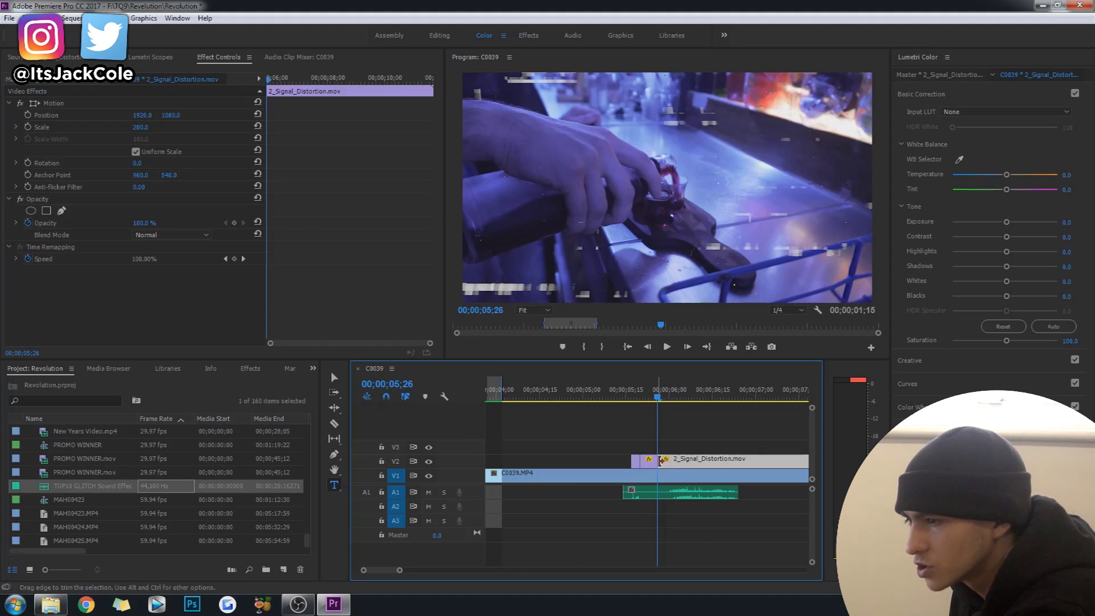
{"action": "left_click_drag", "start_coordinate": [666, 464], "coordinate": [682, 462]}
{"action": "left_click_drag", "start_coordinate": [668, 393], "coordinate": [647, 401]}
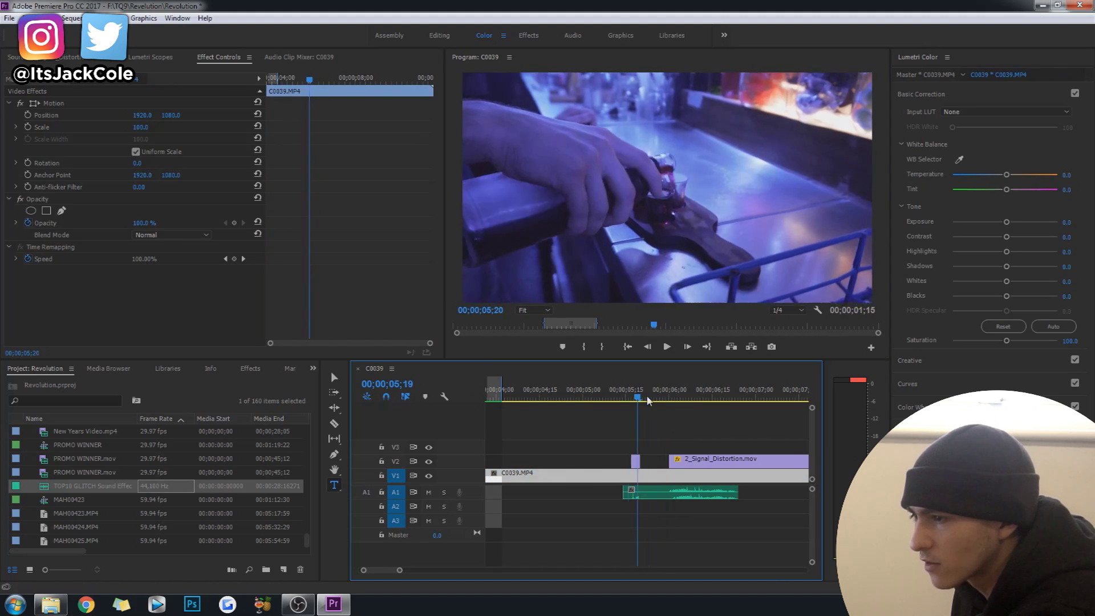
- Play the sequence from 00;00;04;27, then cut the last distortion section at 00;00;06;24, where the sound ends, and delete the remainder
{"action": "left_click", "coordinate": [573, 396]}
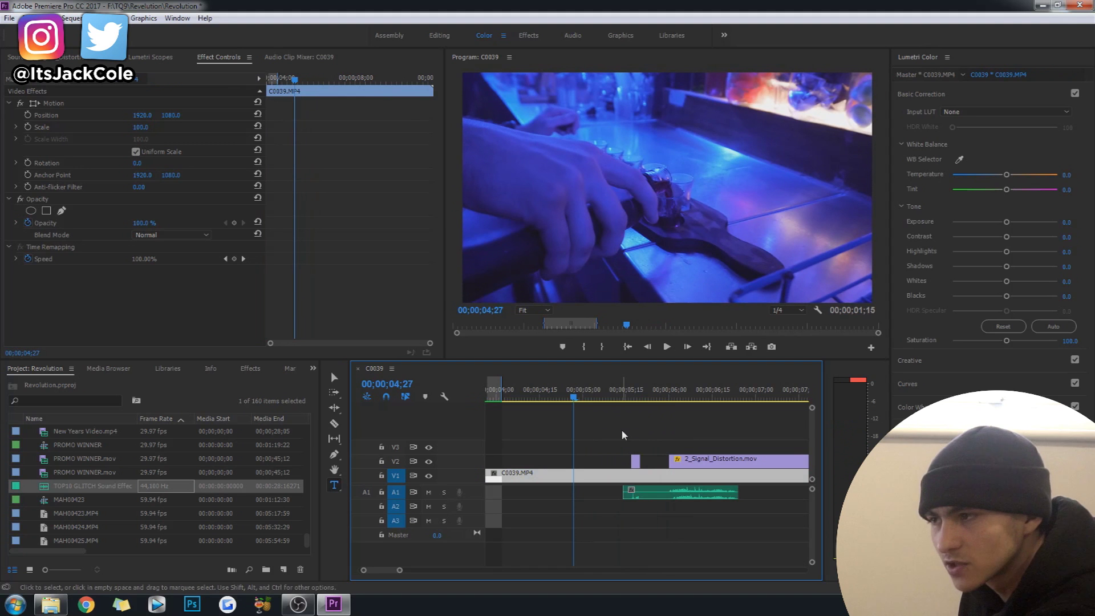
{"action": "key", "text": "space"}
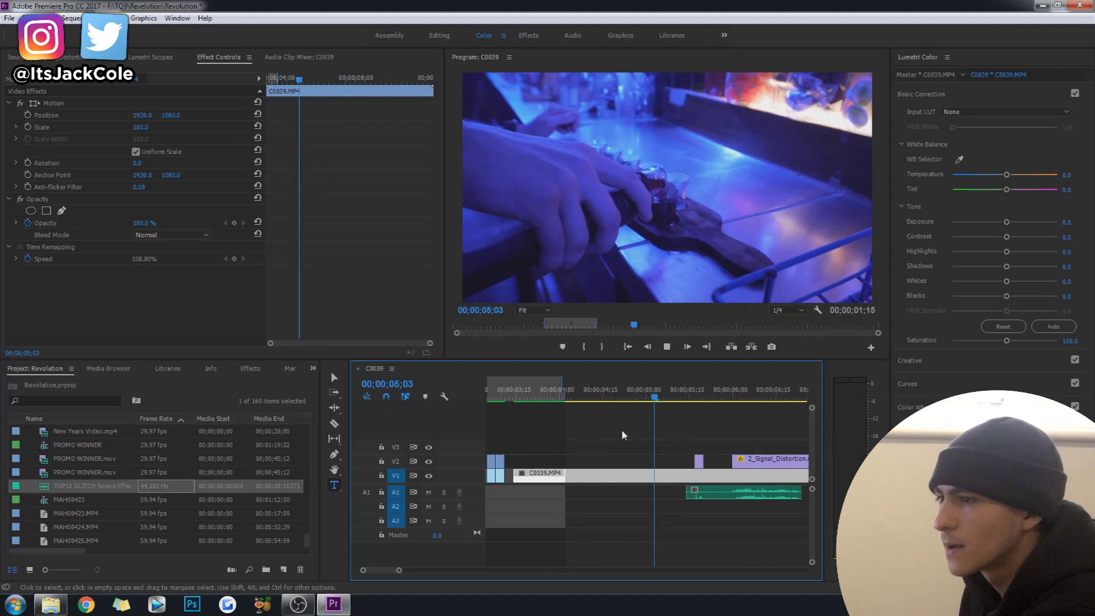
{"action": "key", "text": "space"}
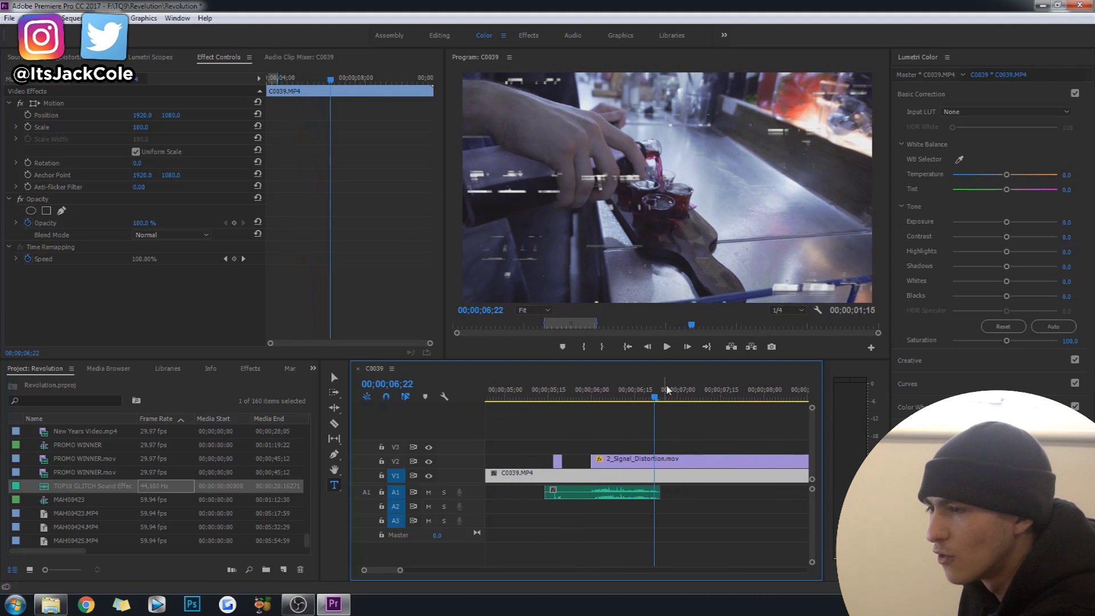
{"action": "left_click_drag", "start_coordinate": [655, 397], "coordinate": [660, 397]}
{"action": "key", "text": "ctrl+k"}
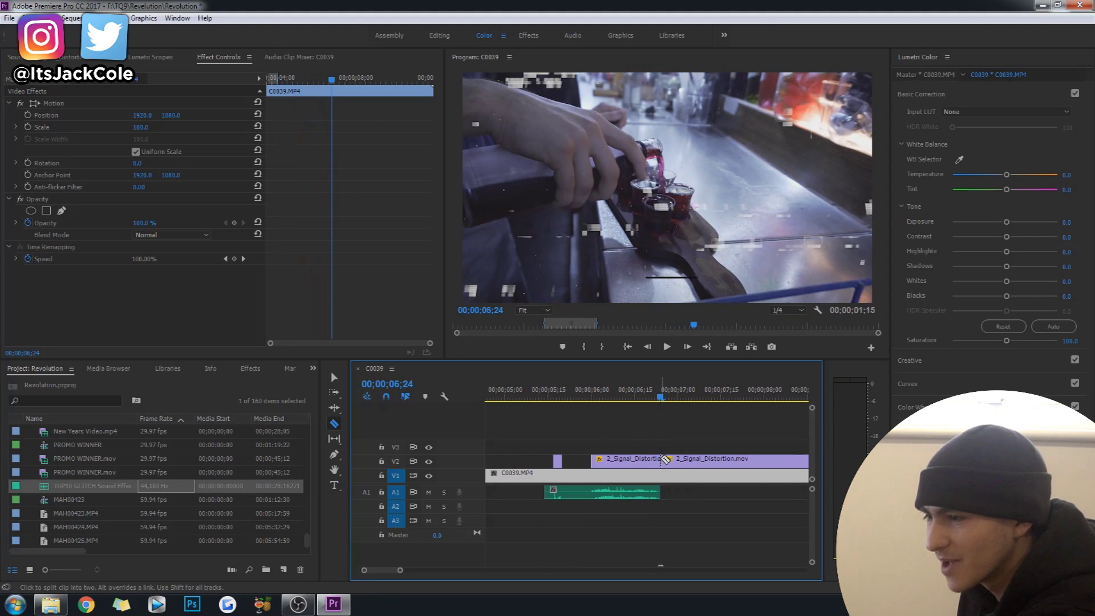
{"action": "left_click", "coordinate": [687, 465]}
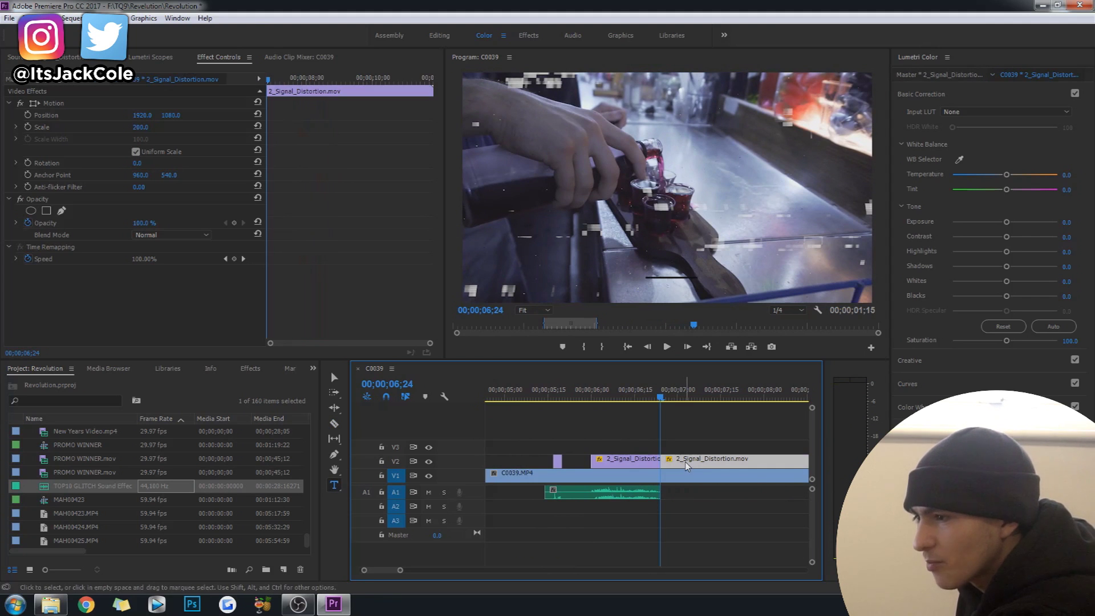
{"action": "key", "text": "Delete"}
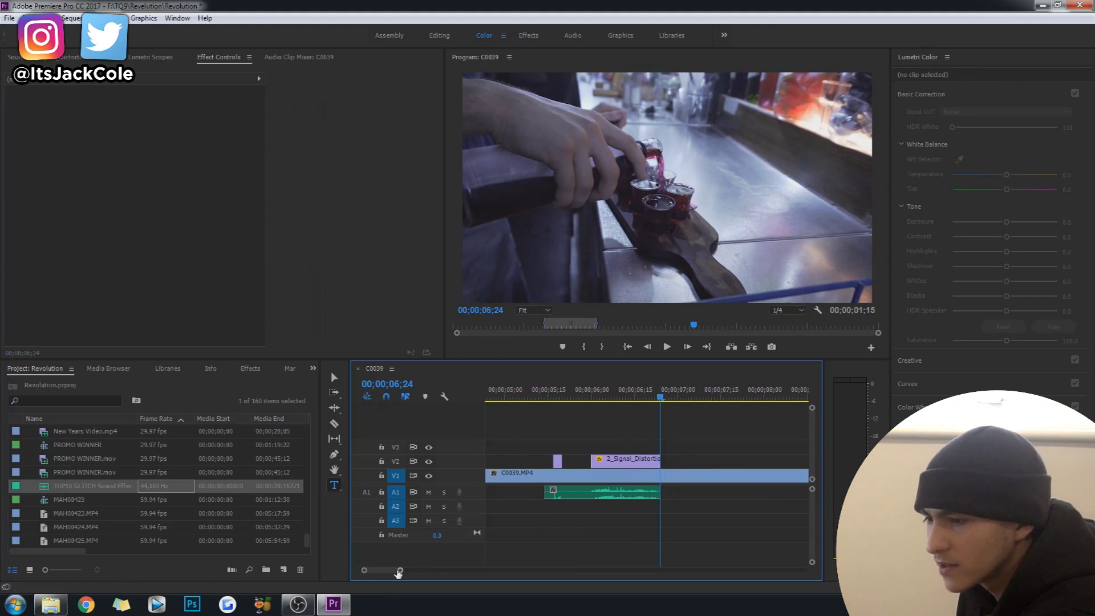
- Mark an in-to-out range around the second glitch, from about 00;00;05;00 to 00;00;07;05, and render it
{"action": "left_click_drag", "start_coordinate": [398, 574], "coordinate": [433, 570]}
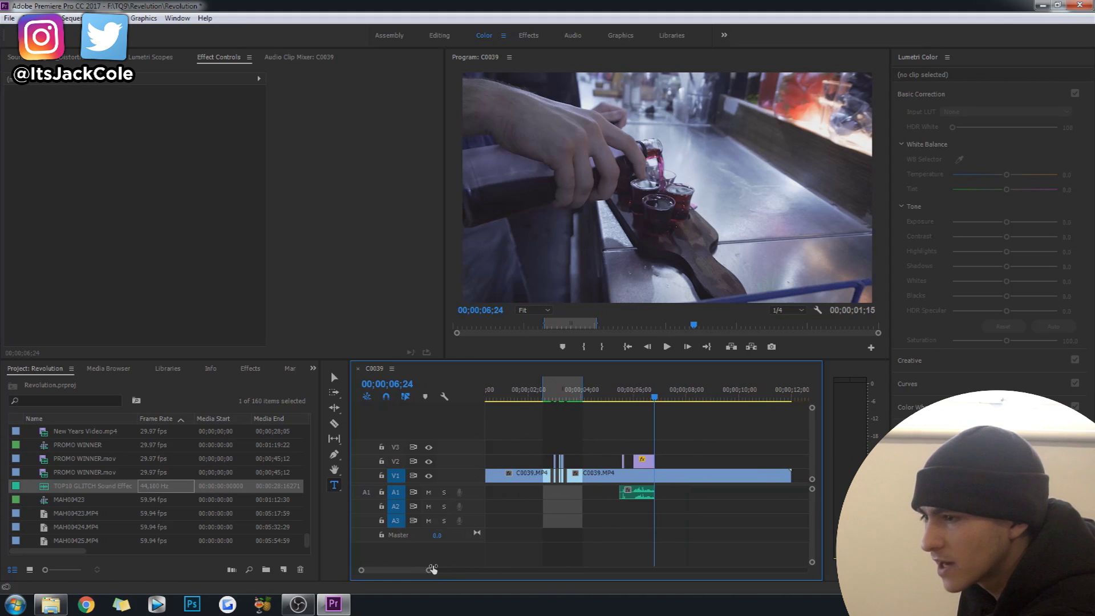
{"action": "left_click", "coordinate": [564, 393]}
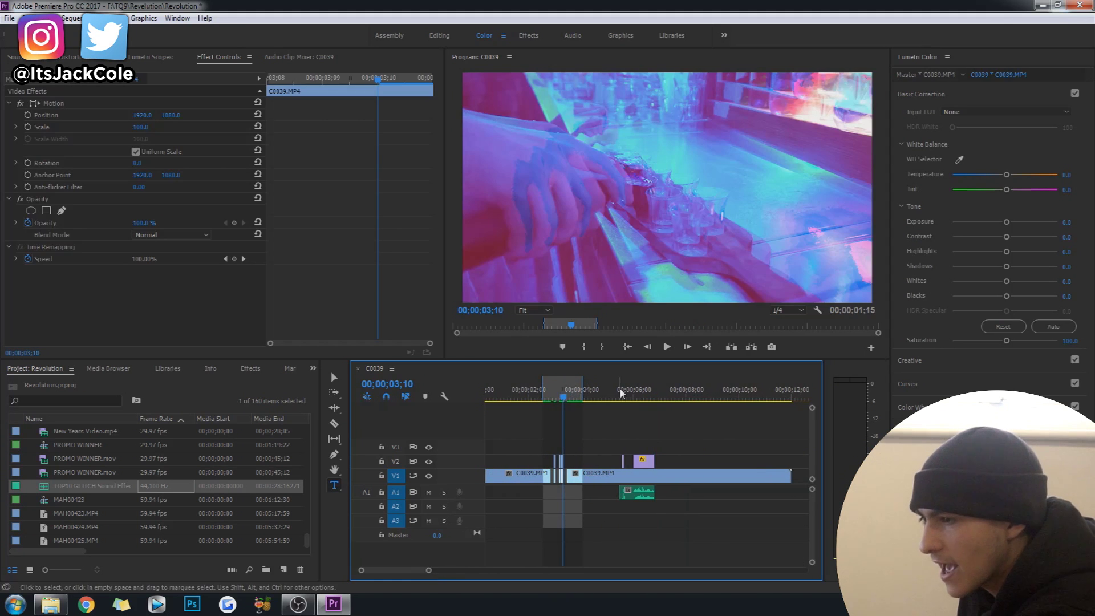
{"action": "left_click", "coordinate": [610, 396]}
{"action": "left_click_drag", "start_coordinate": [614, 397], "coordinate": [662, 402]}
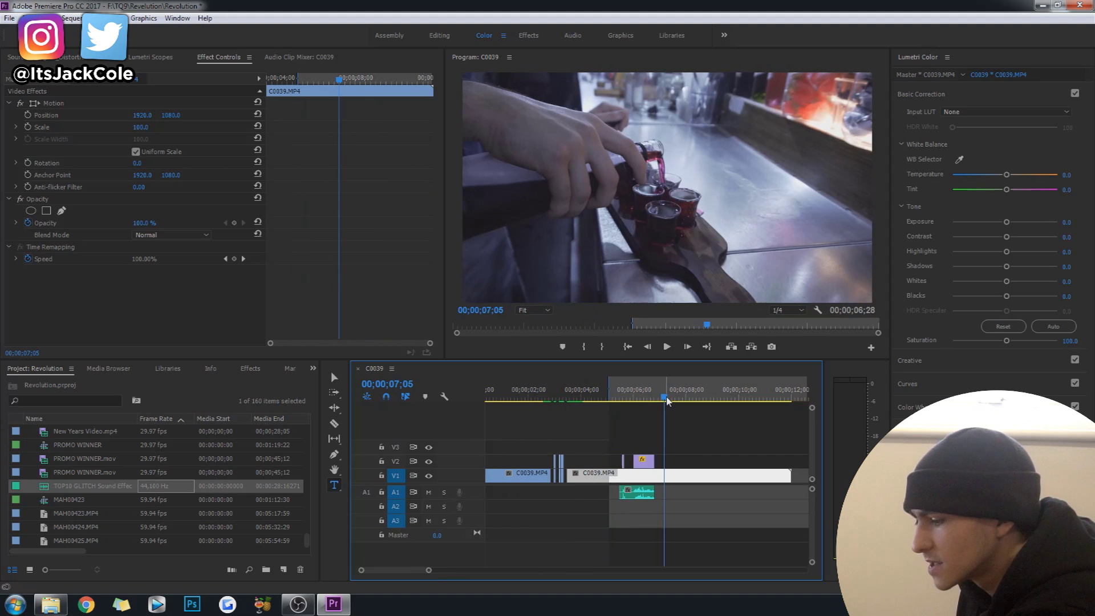
{"action": "left_click", "coordinate": [73, 18]}
{"action": "left_click", "coordinate": [137, 60]}
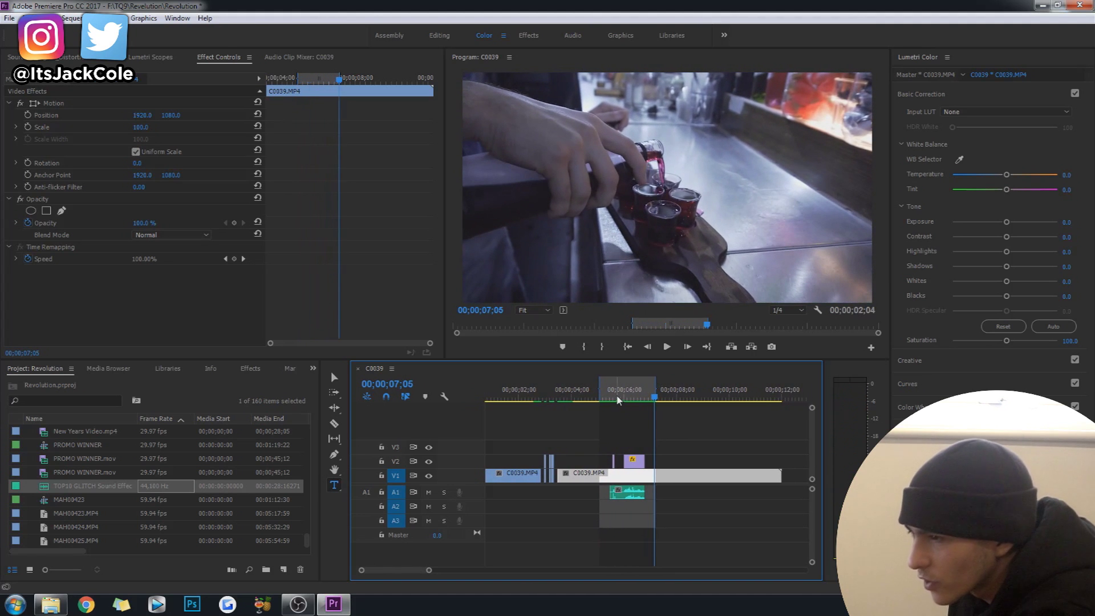
- Save the project and play the rendered second glitch from 00;00;05;12
{"action": "left_click", "coordinate": [616, 398]}
{"action": "key", "text": "ctrl+s"}
{"action": "left_click_drag", "start_coordinate": [361, 570], "coordinate": [377, 573]}
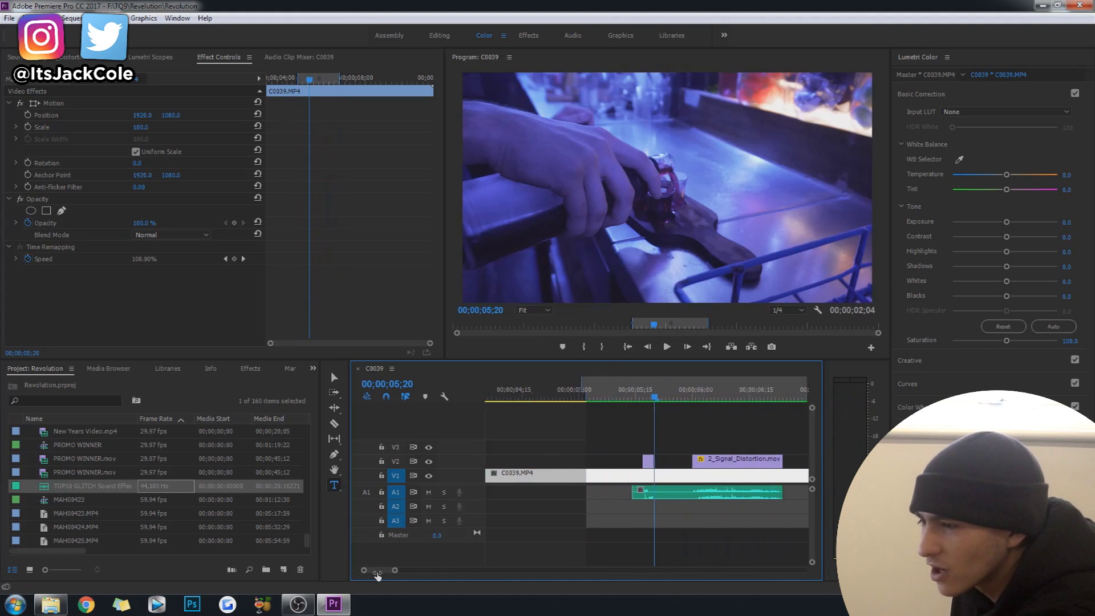
{"action": "scroll", "coordinate": [376, 573], "scroll_direction": "down", "scroll_amount": 3}
{"action": "left_click", "coordinate": [638, 395]}
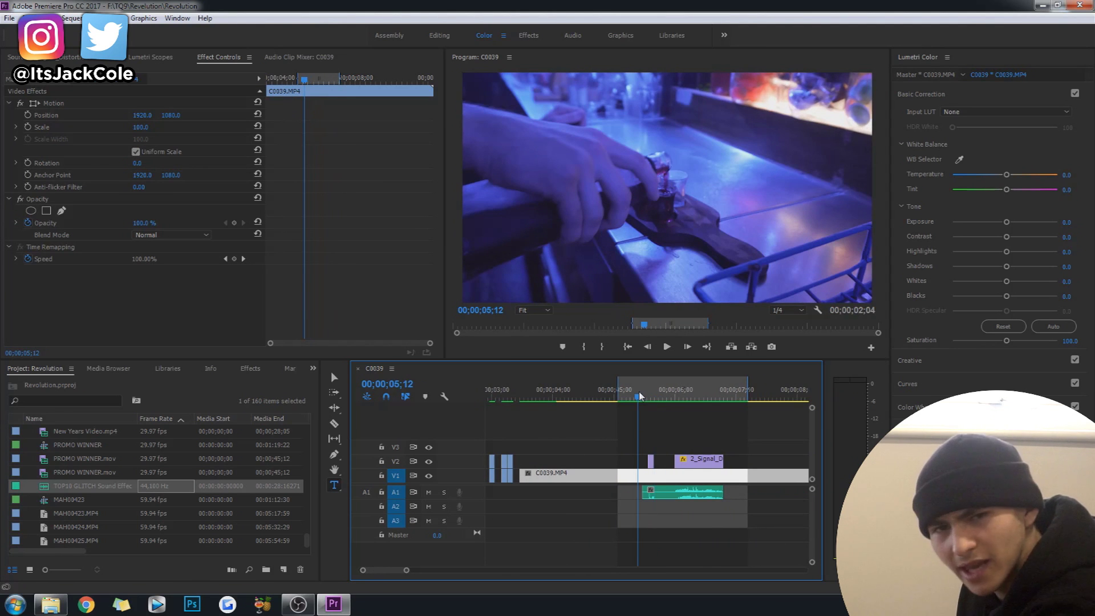
{"action": "key", "text": "space"}
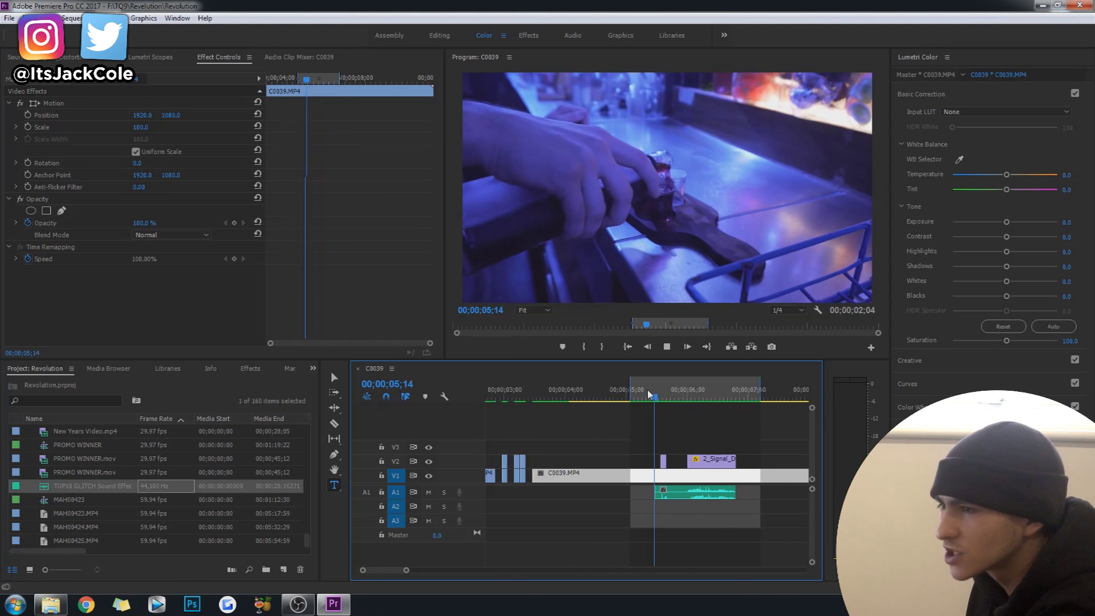
{"action": "left_click", "coordinate": [613, 397]}
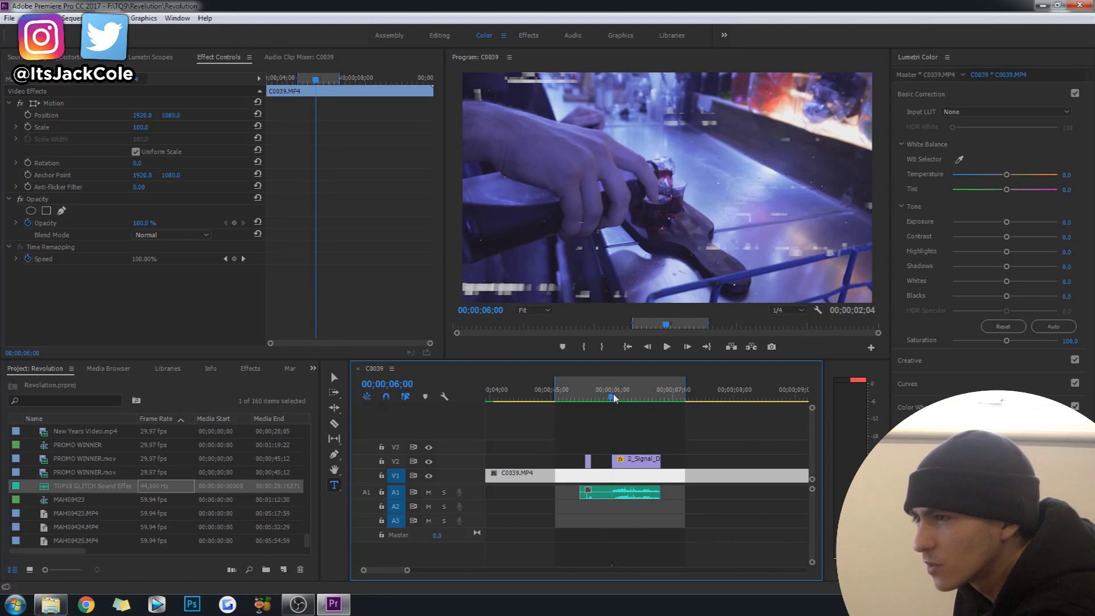
{"action": "key", "text": "ctrl+s"}
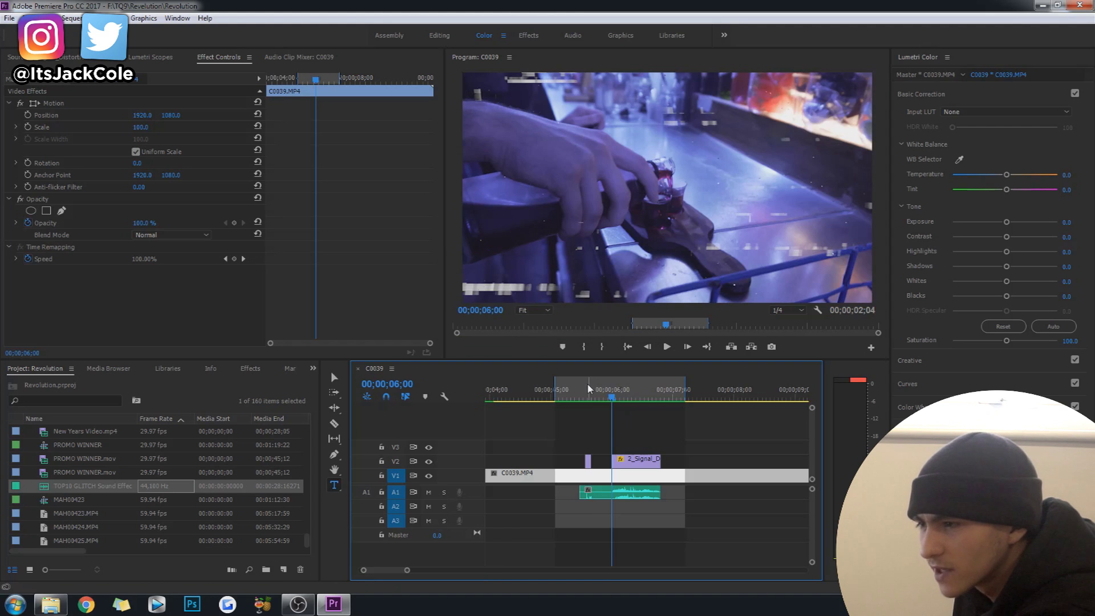
- Replay the signal distortion with its sound from 00;00;05;14, then again from 00;00;05;11
{"action": "left_click", "coordinate": [580, 390]}
{"action": "left_click_drag", "start_coordinate": [363, 571], "coordinate": [369, 572]}
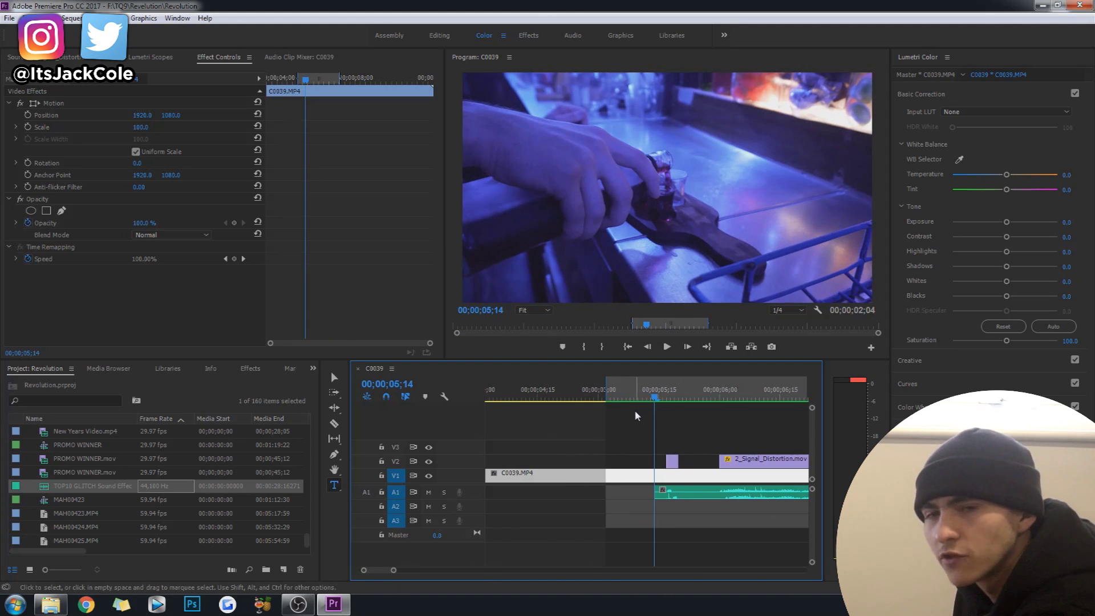
{"action": "key", "text": "space"}
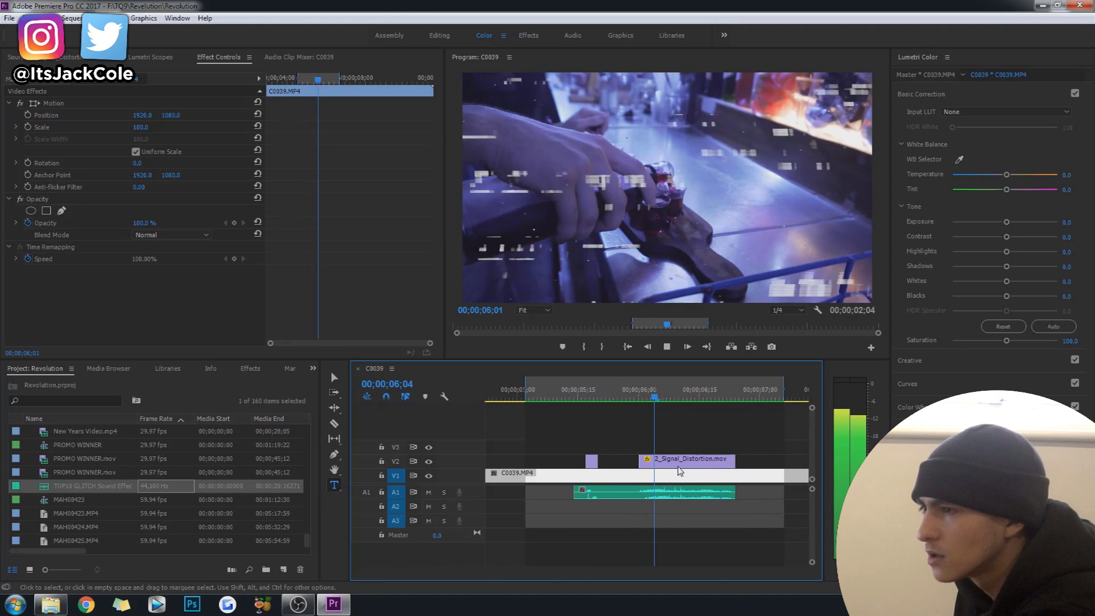
{"action": "key", "text": "space"}
{"action": "left_click", "coordinate": [536, 393]}
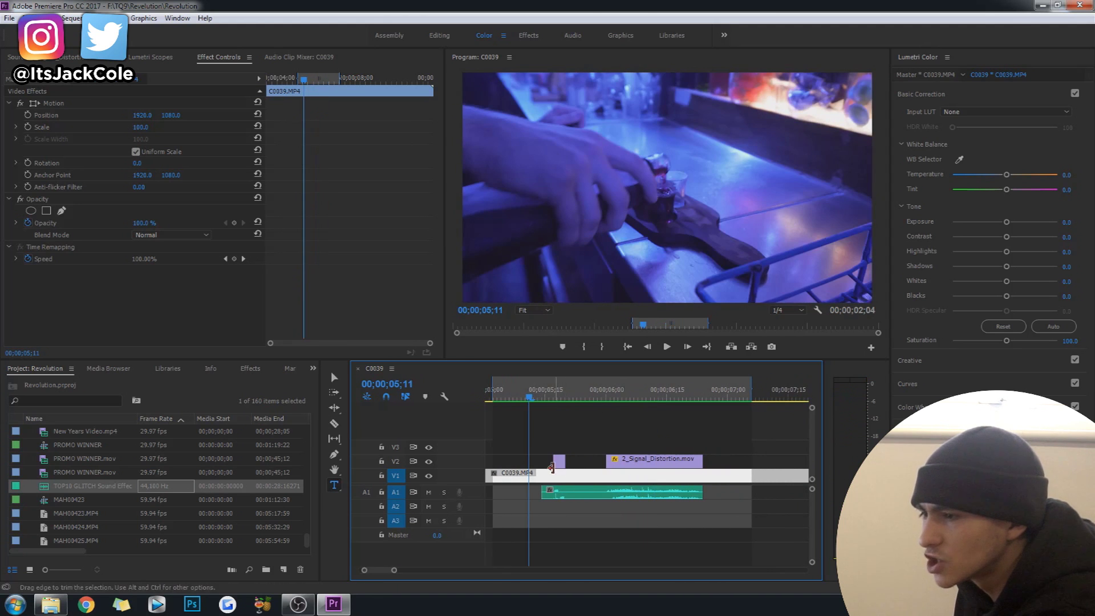
{"action": "key", "text": "space"}
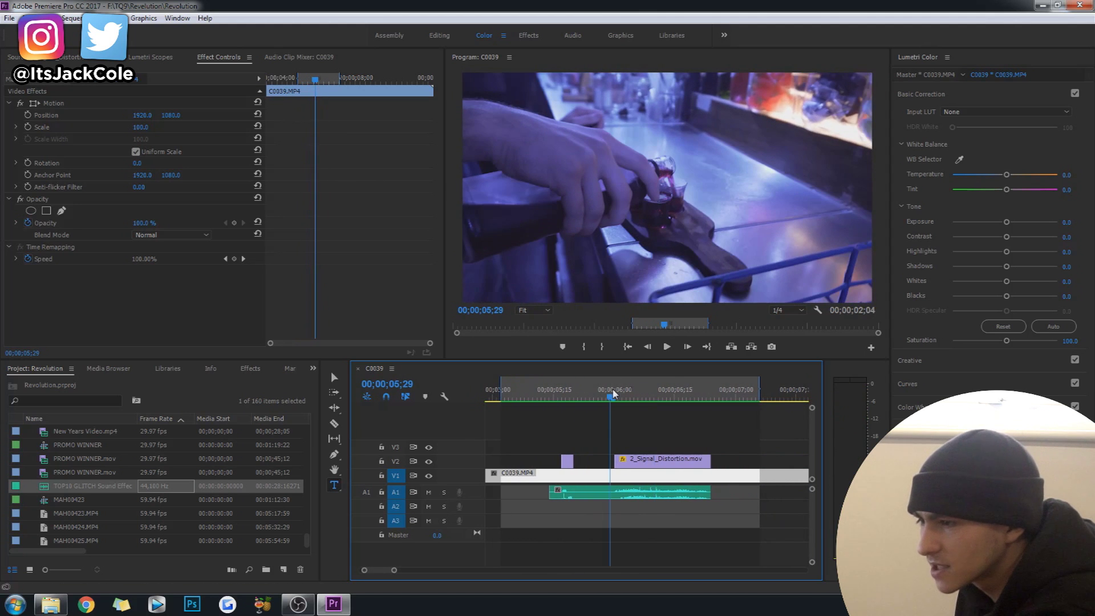
- Cut the C0039.MP4 clip on V1 at 00;00;06;00 and after each of the following two frames to make two one-frame slices
{"action": "left_click", "coordinate": [613, 394]}
{"action": "key", "text": "Right"}
{"action": "key", "text": "c"}
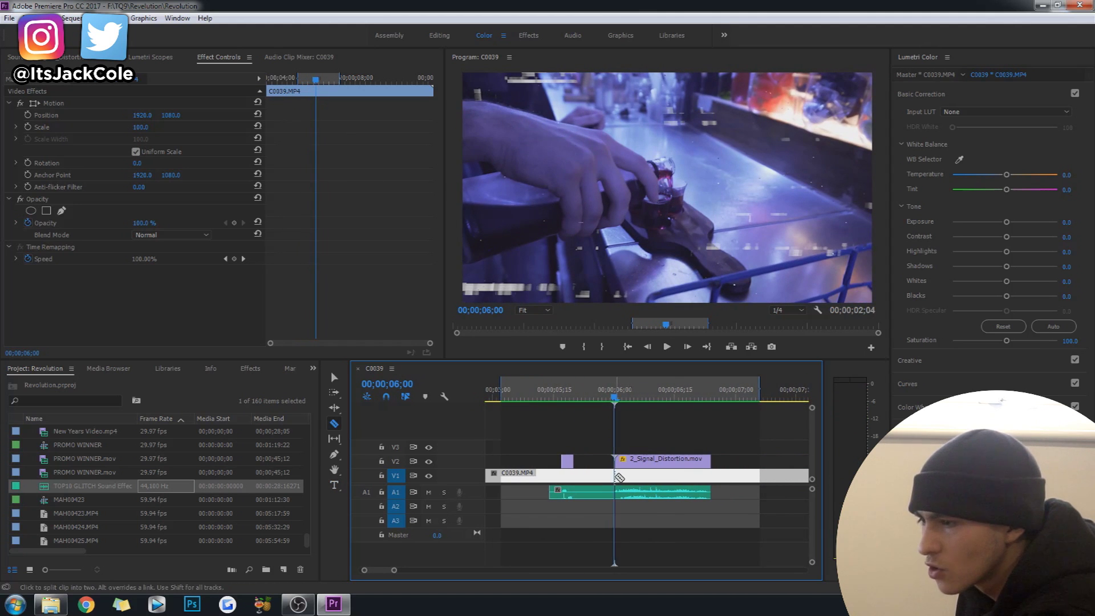
{"action": "left_click", "coordinate": [621, 475]}
{"action": "left_click", "coordinate": [625, 476]}
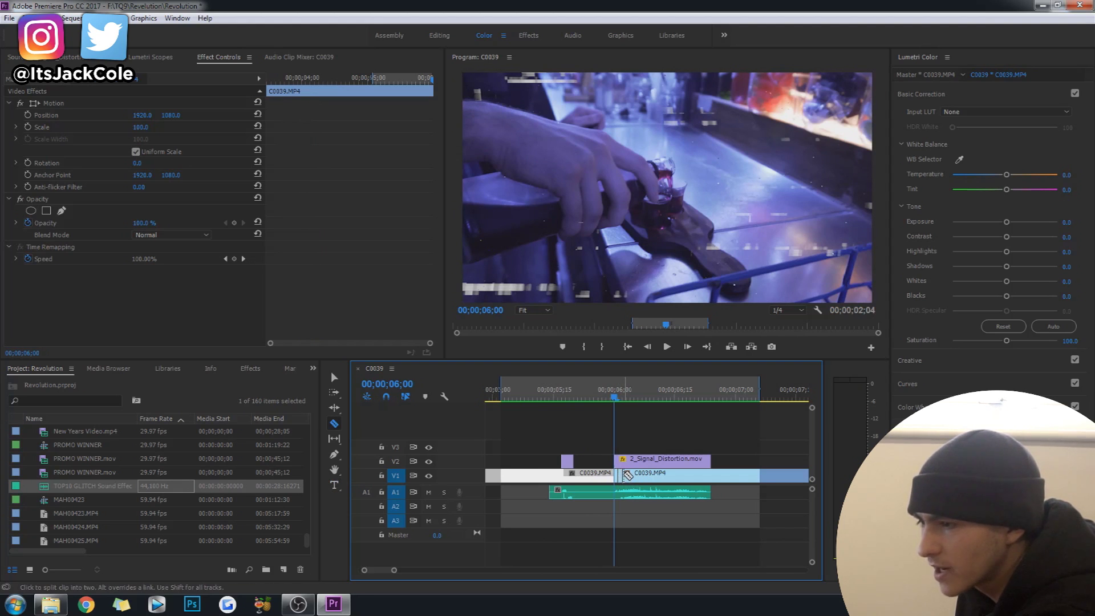
{"action": "left_click", "coordinate": [623, 475]}
- Offset the first one-frame slice to position 2033, 1189 and scale it up to cover the black edges
{"action": "key", "text": "t"}
{"action": "left_click", "coordinate": [617, 476]}
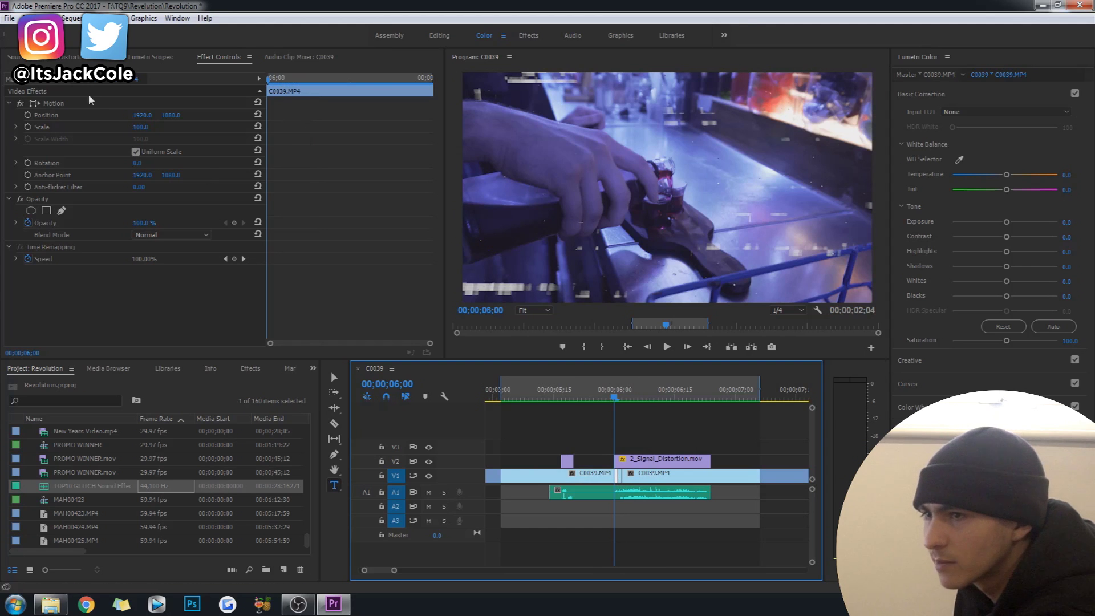
{"action": "left_click", "coordinate": [173, 124]}
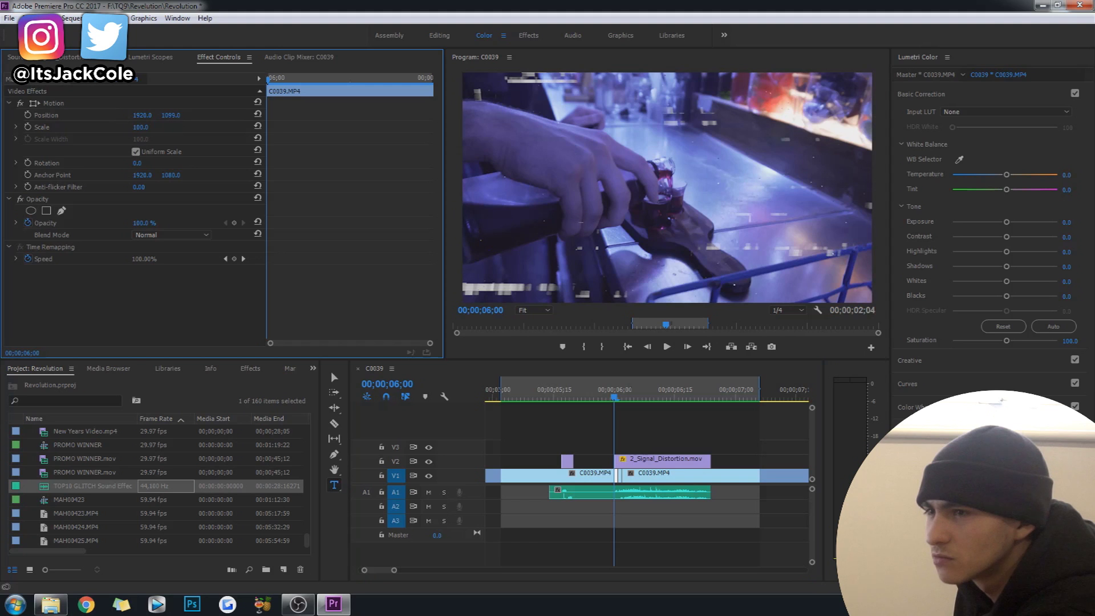
{"action": "left_click_drag", "start_coordinate": [170, 115], "coordinate": [214, 115]}
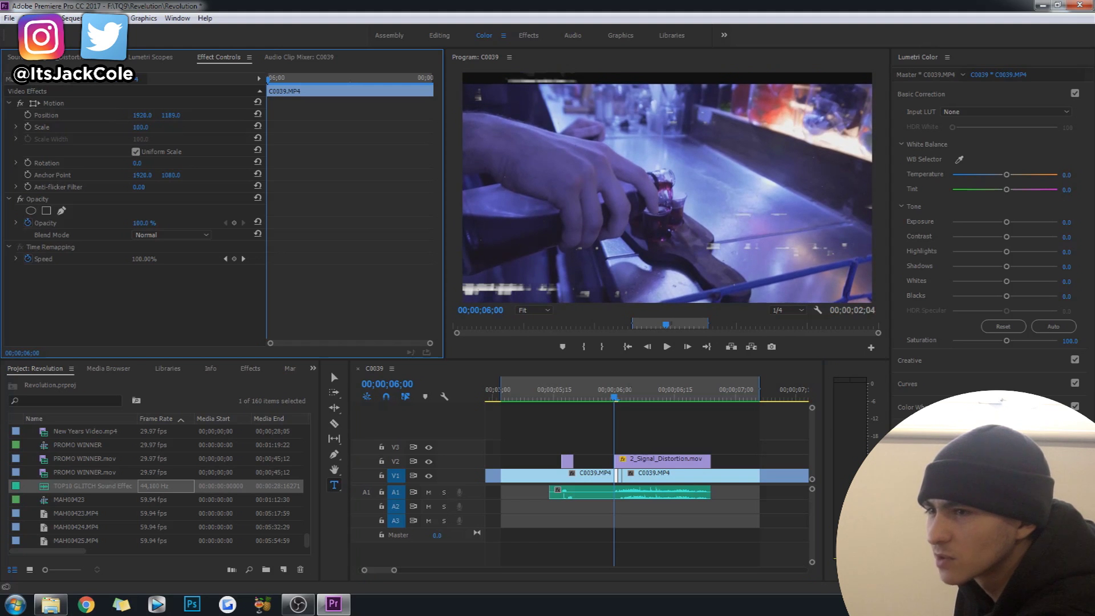
{"action": "left_click_drag", "start_coordinate": [142, 114], "coordinate": [156, 115]}
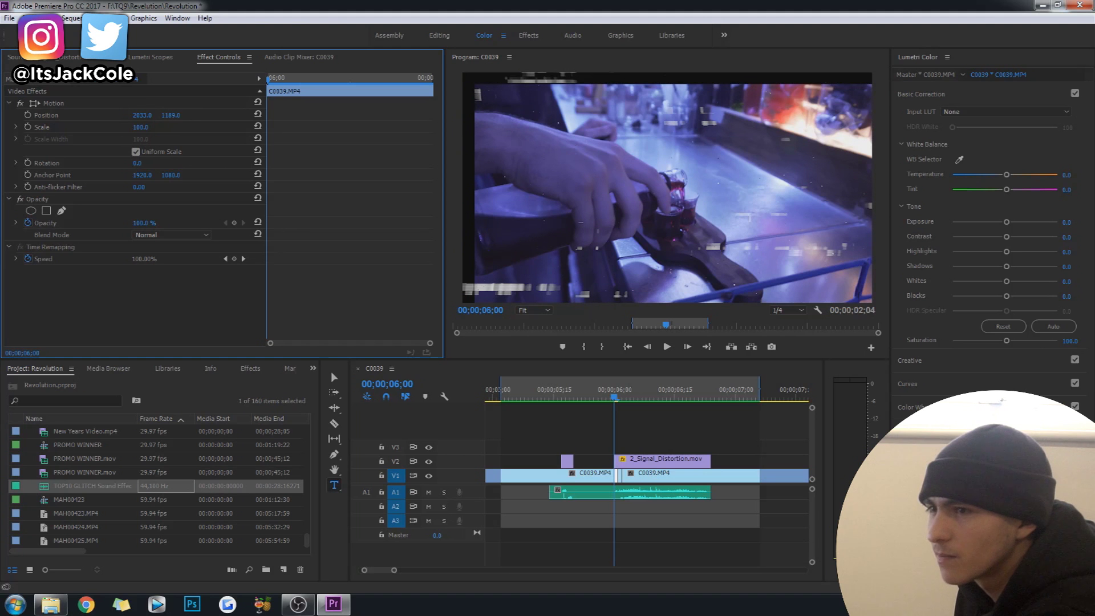
{"action": "left_click_drag", "start_coordinate": [153, 129], "coordinate": [162, 129]}
- Play the sequence from about 00;00;05;27 to check the offset slice
{"action": "left_click", "coordinate": [602, 394]}
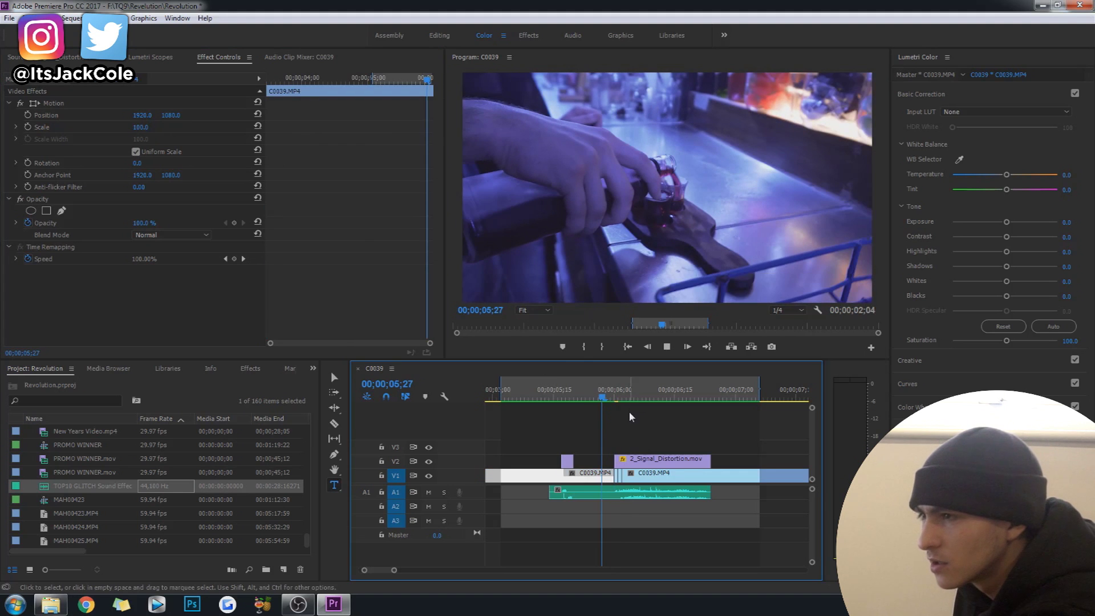
{"action": "key", "text": "space"}
{"action": "key", "text": "space"}
- Offset the second one-frame slice at 00;00;06;01 to position 1631, 1352 and scale it up to fill the frame
{"action": "left_click", "coordinate": [592, 399]}
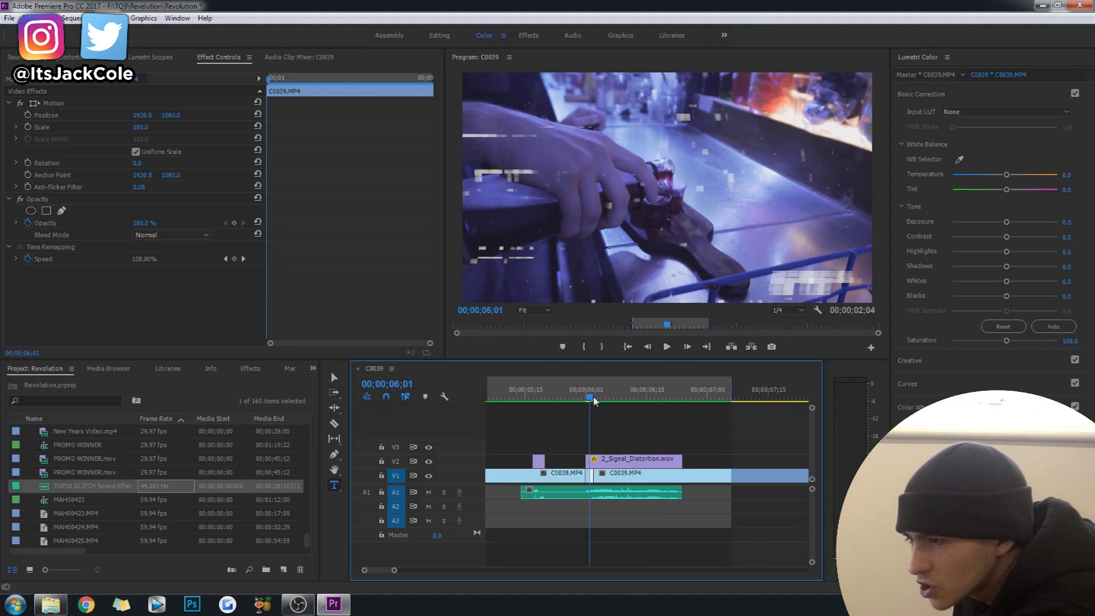
{"action": "left_click_drag", "start_coordinate": [593, 397], "coordinate": [593, 398]}
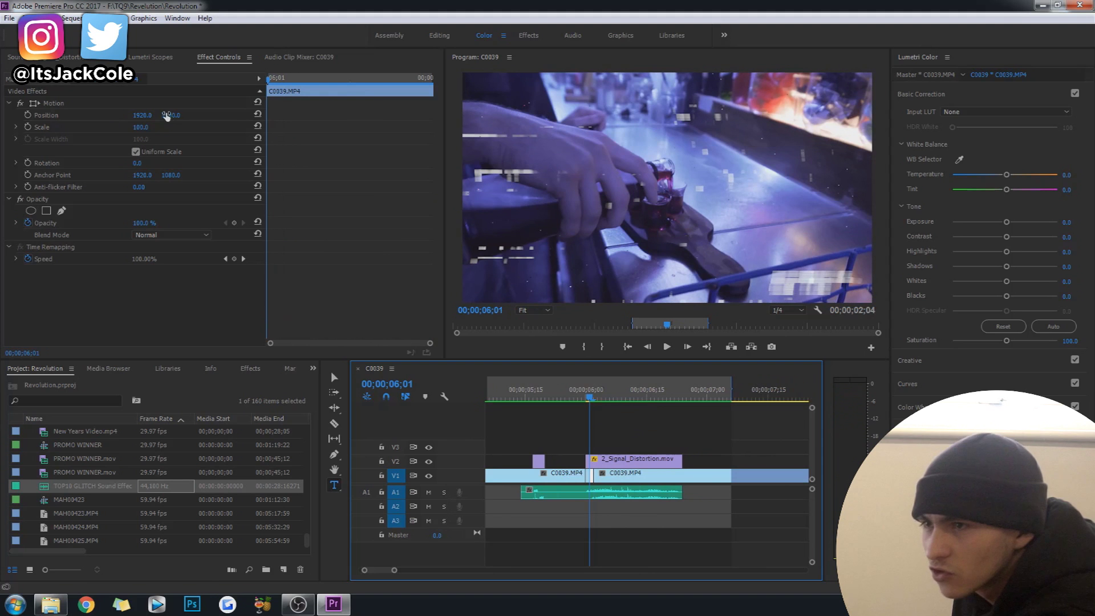
{"action": "left_click_drag", "start_coordinate": [142, 115], "coordinate": [328, 116]}
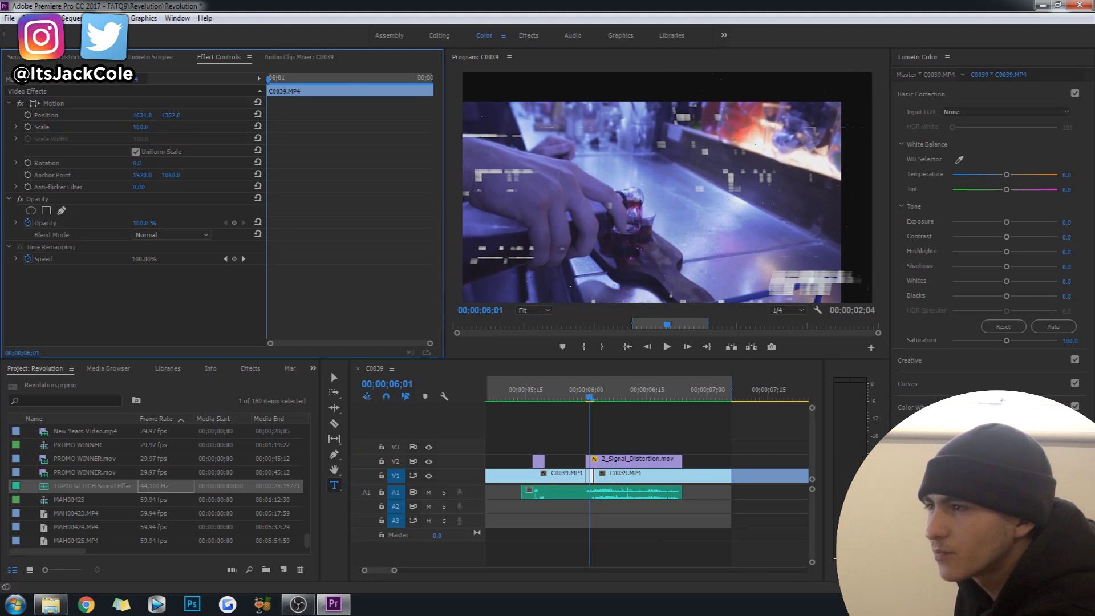
{"action": "left_click_drag", "start_coordinate": [141, 127], "coordinate": [154, 127]}
{"action": "left_click", "coordinate": [582, 415]}
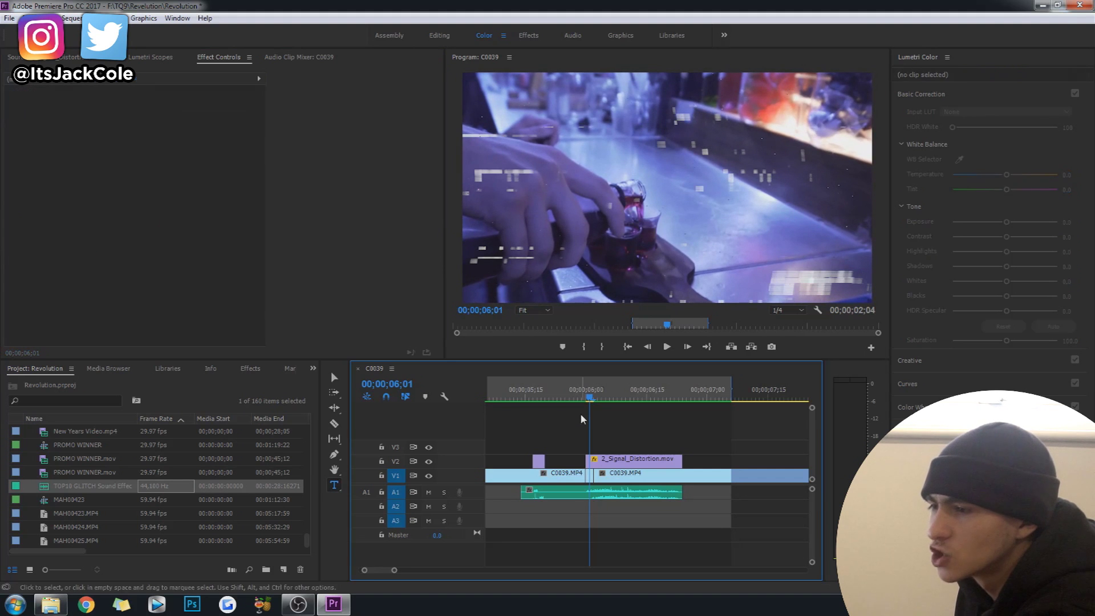
- Play the second glitch from 00;00;05;26 and replay it from before the sound effect to check both offset slices
{"action": "left_click", "coordinate": [569, 397]}
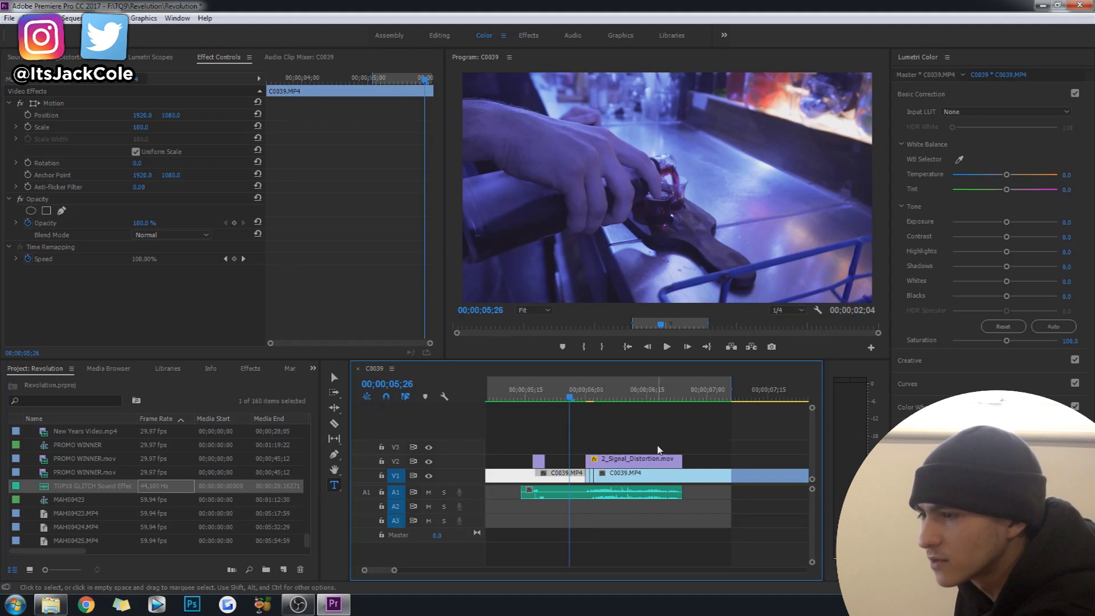
{"action": "key", "text": "space"}
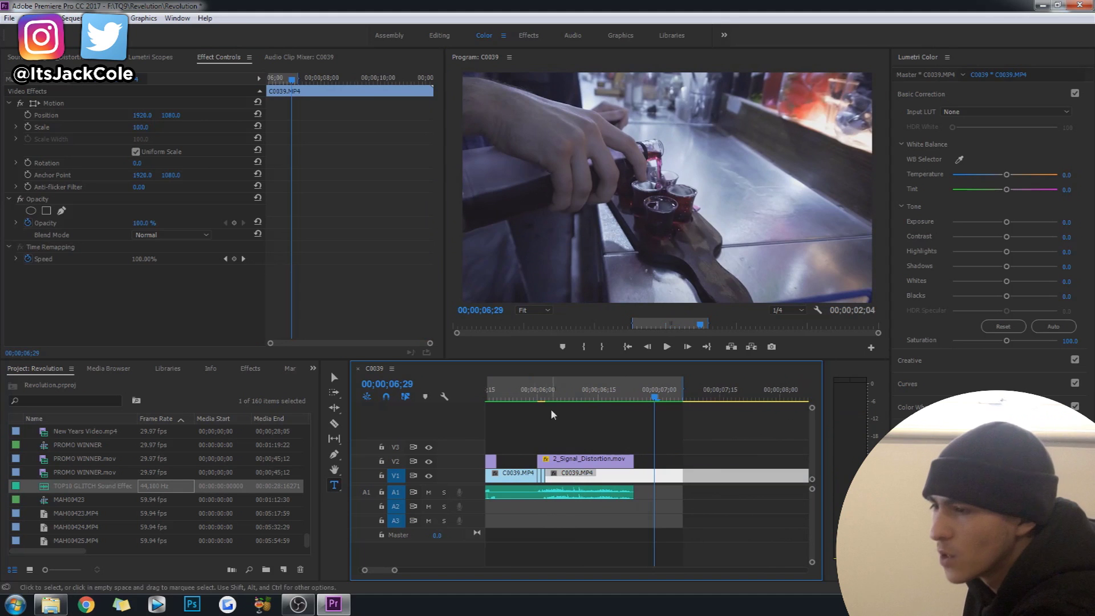
{"action": "left_click_drag", "start_coordinate": [522, 393], "coordinate": [535, 420]}
{"action": "key", "text": "space"}
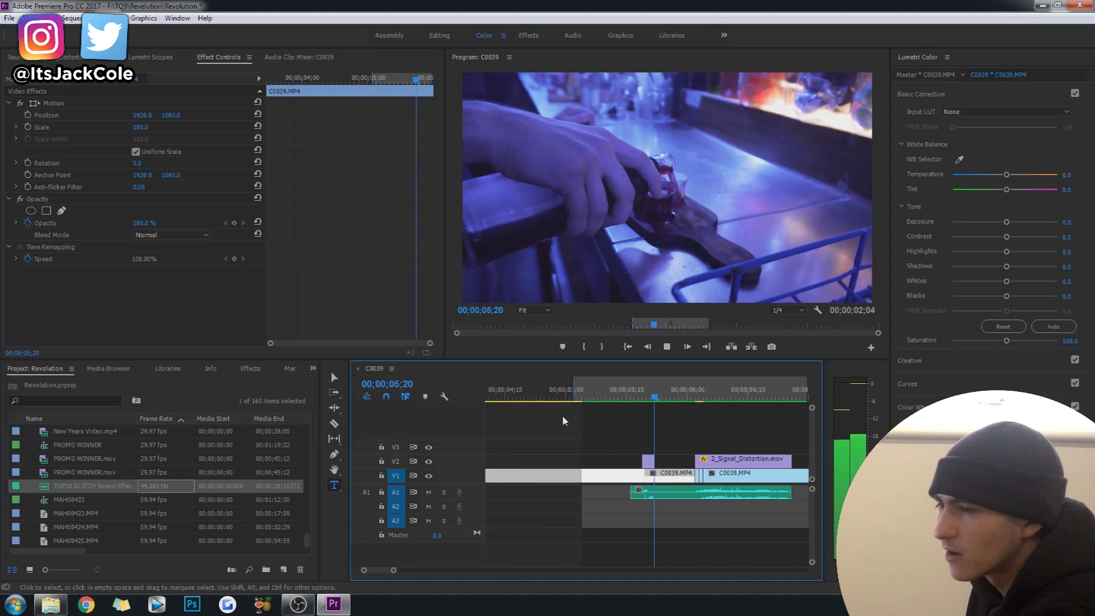
{"action": "key", "text": "space"}
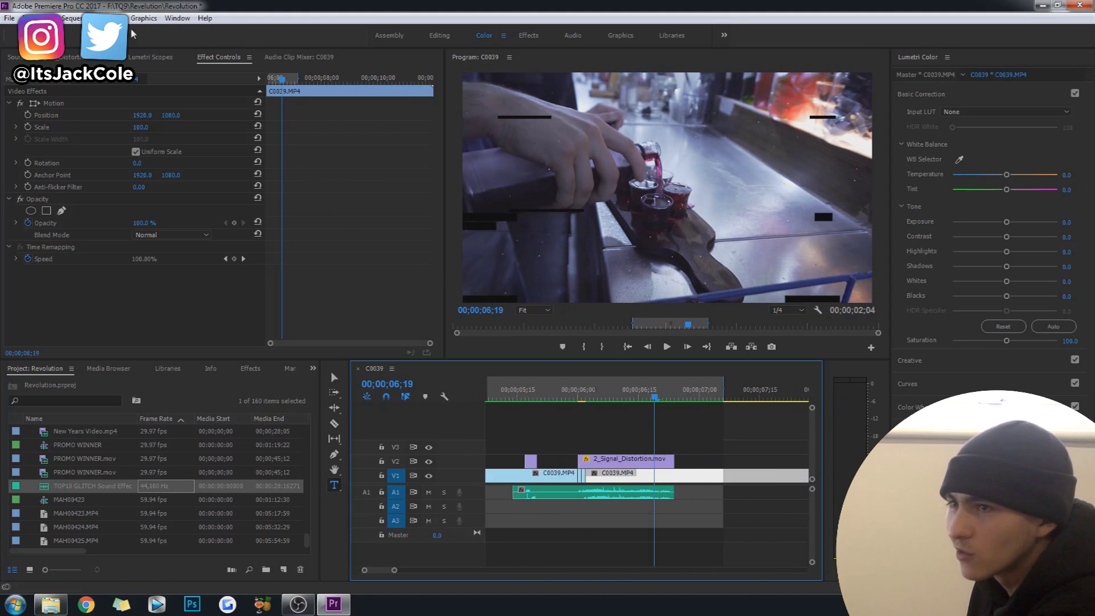
- Render the in-to-out range again, play back the finished glitch and save the project
{"action": "left_click", "coordinate": [73, 18]}
{"action": "left_click", "coordinate": [136, 61]}
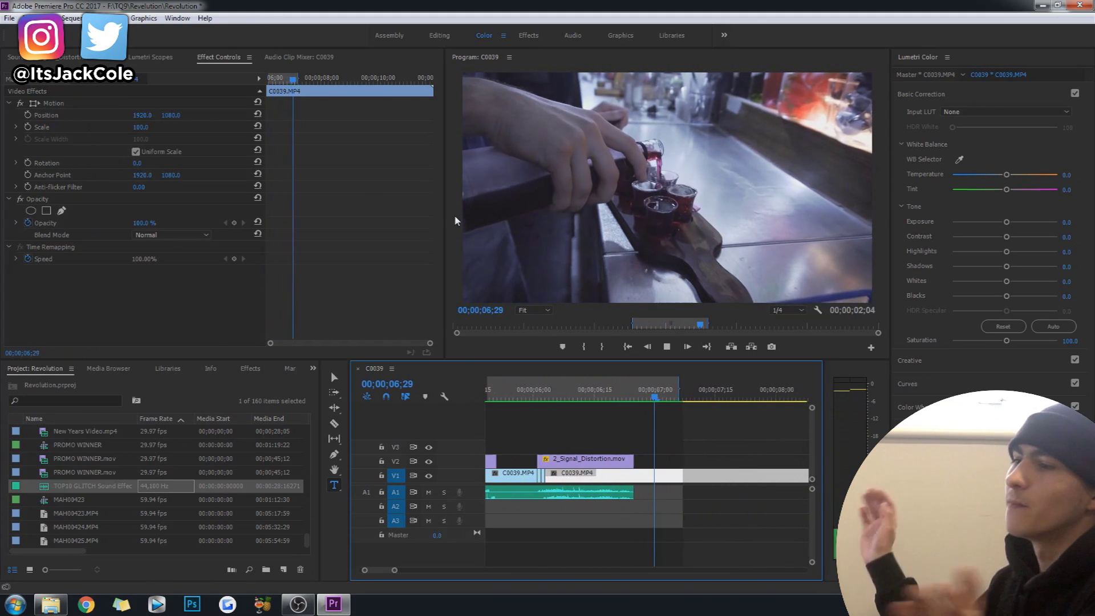
{"action": "key", "text": "space"}
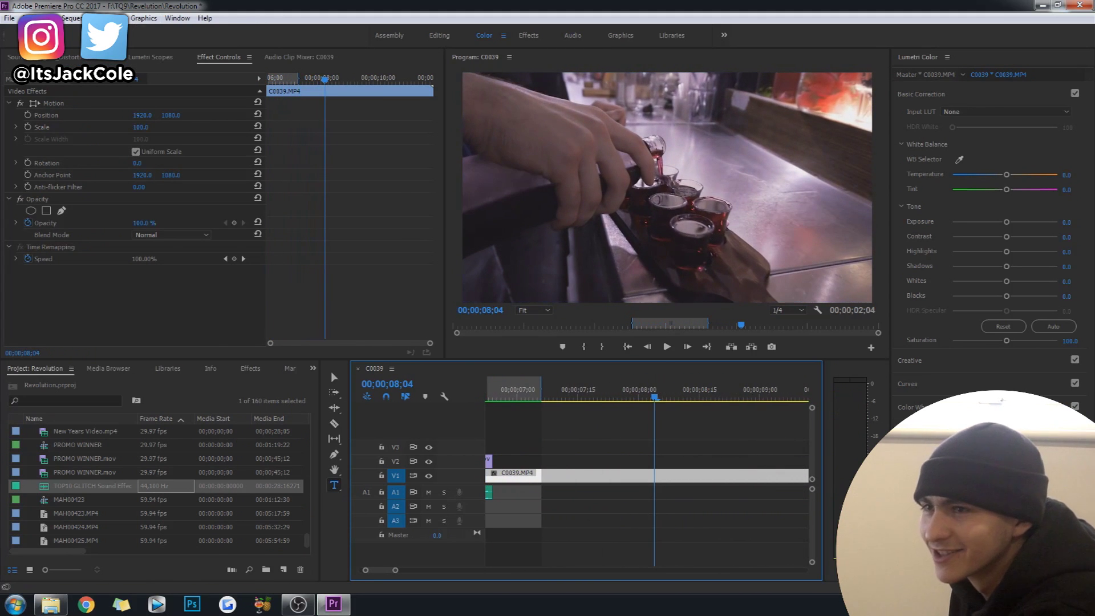
{"action": "left_click", "coordinate": [71, 17]}
{"action": "left_click", "coordinate": [91, 45]}
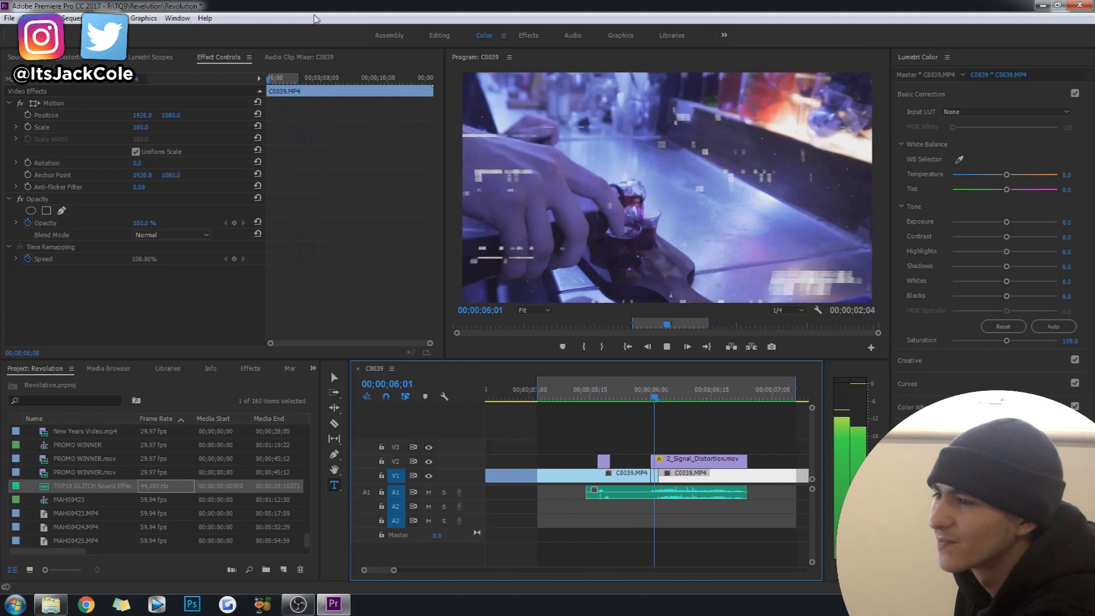
{"action": "key", "text": "space"}
{"action": "key", "text": "ctrl+s"}
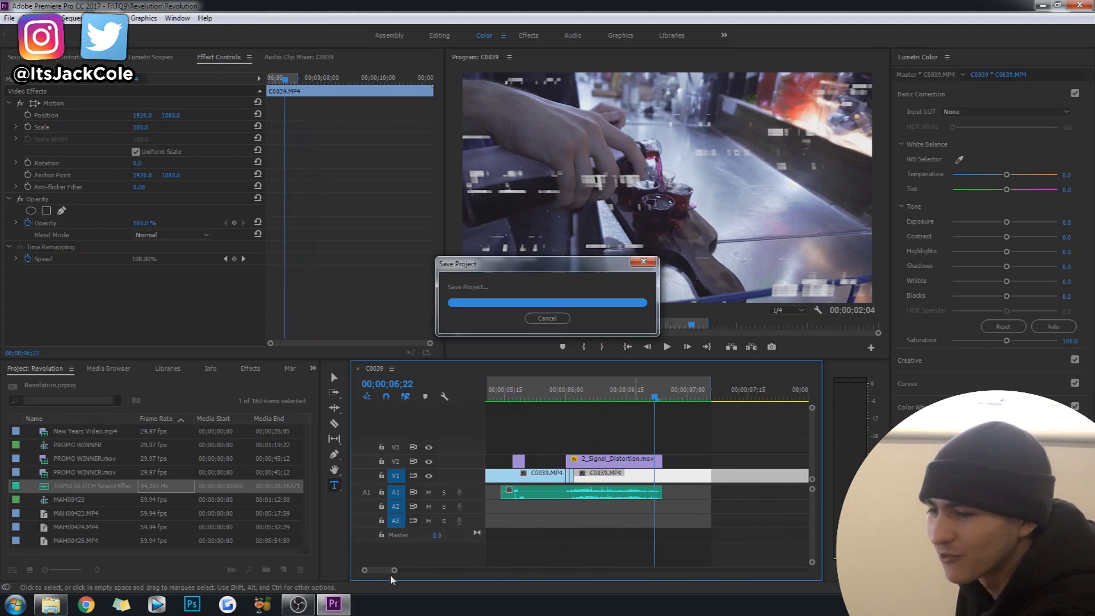
{"action": "left_click_drag", "start_coordinate": [394, 570], "coordinate": [423, 565]}
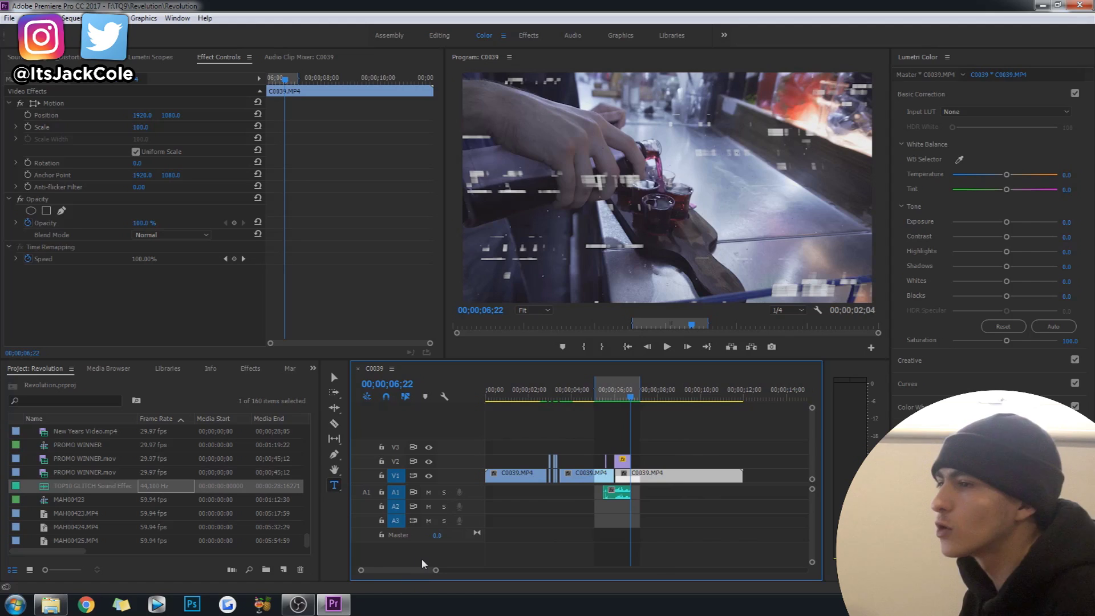